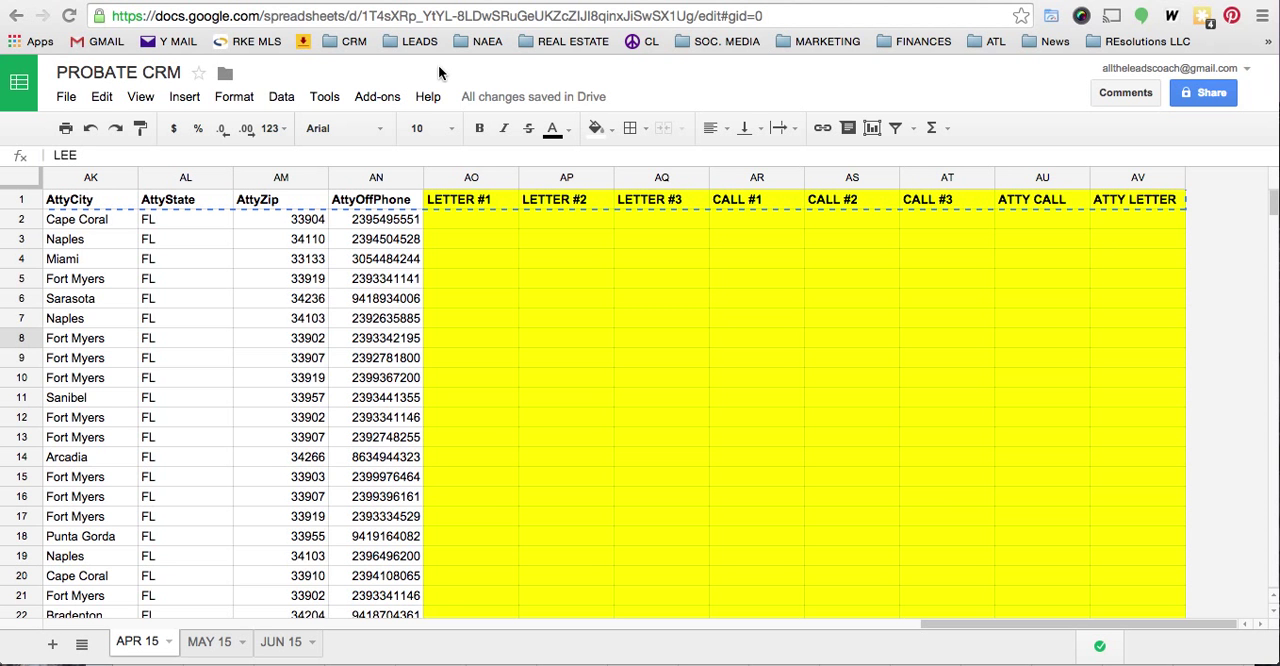
- Download the probate leads file APR15LEEFLATL041415.csv from the uploaded files list and switch to it in Microsoft Excel
click(860, 3)
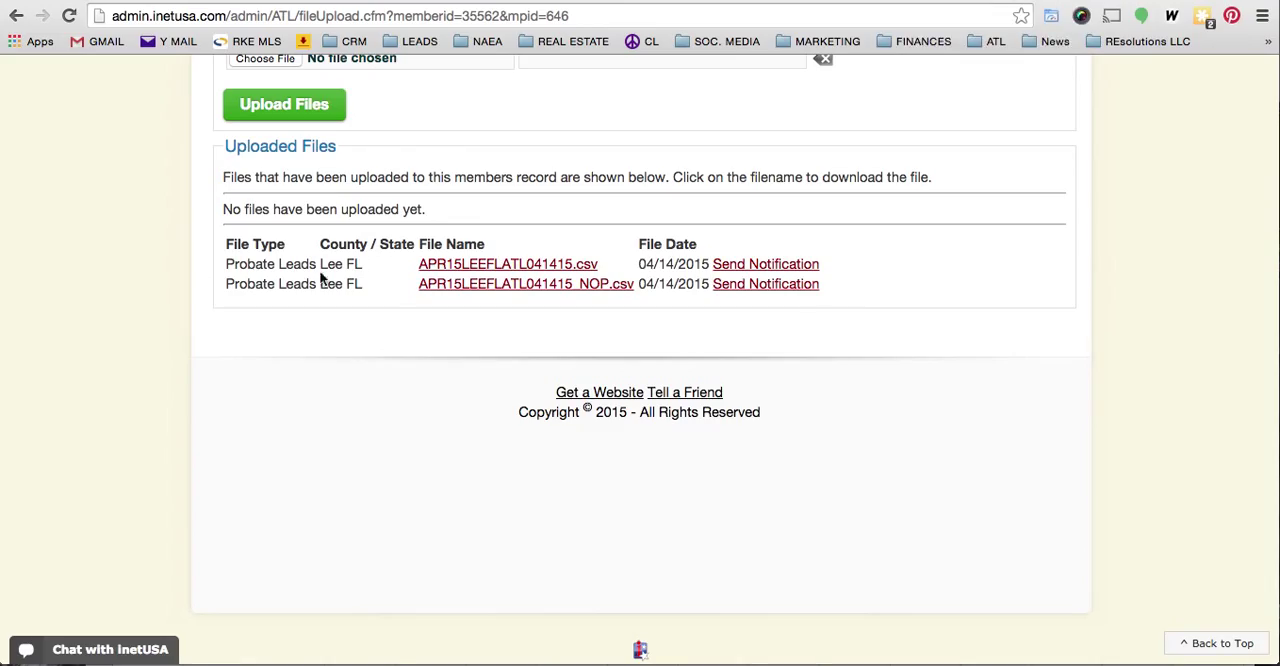
click(449, 268)
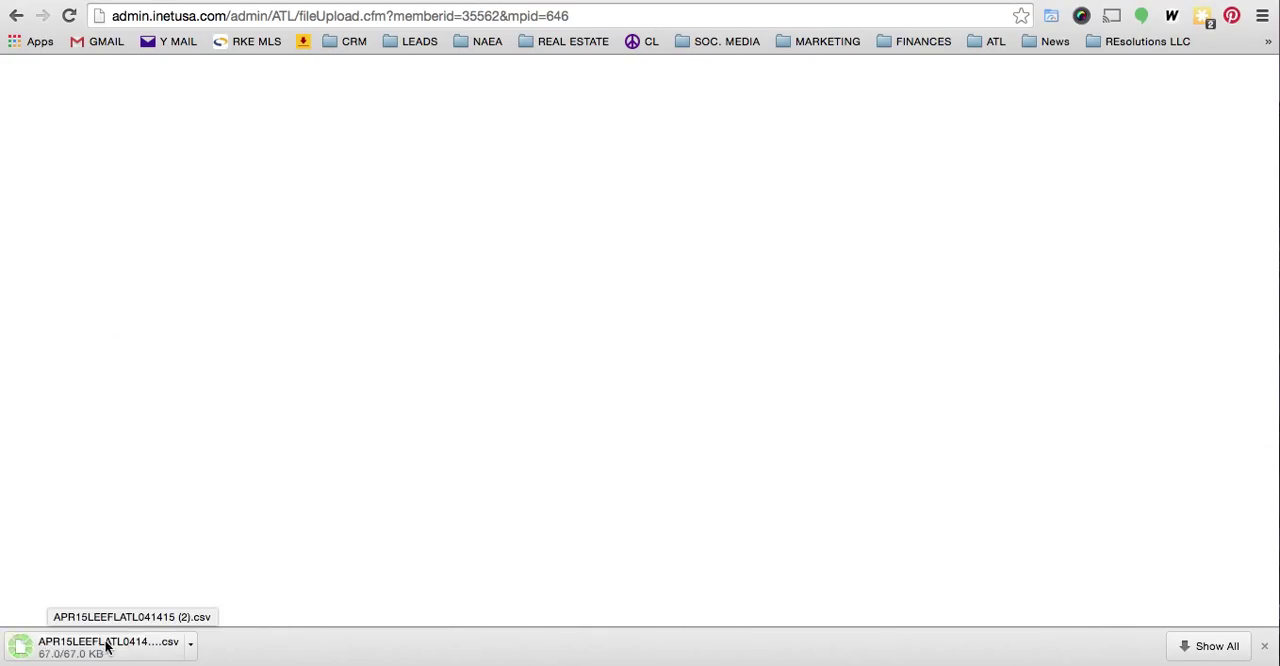
click(1265, 647)
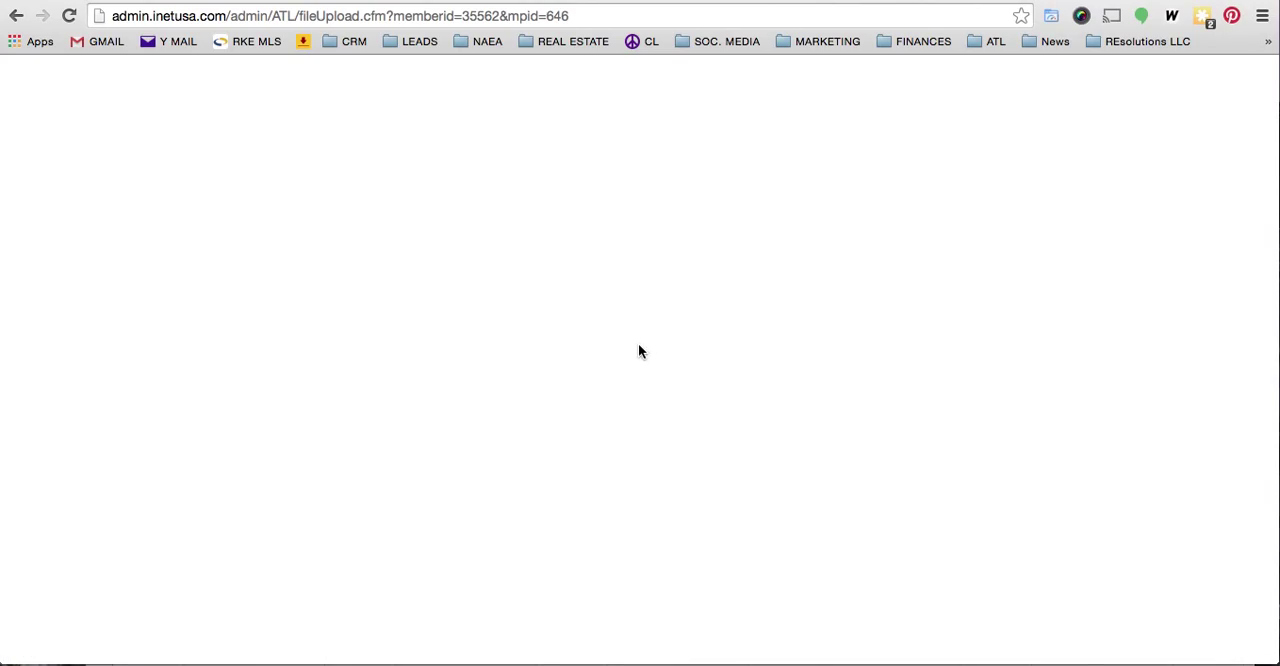
key(ctrl+Up)
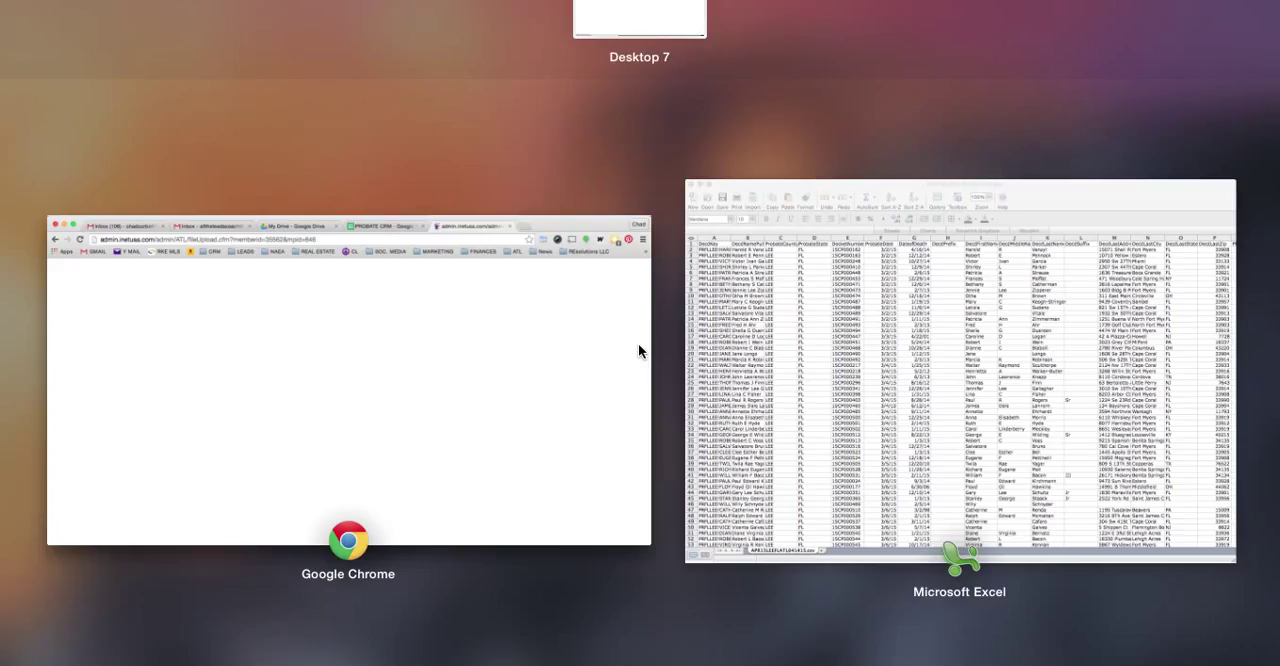
click(811, 340)
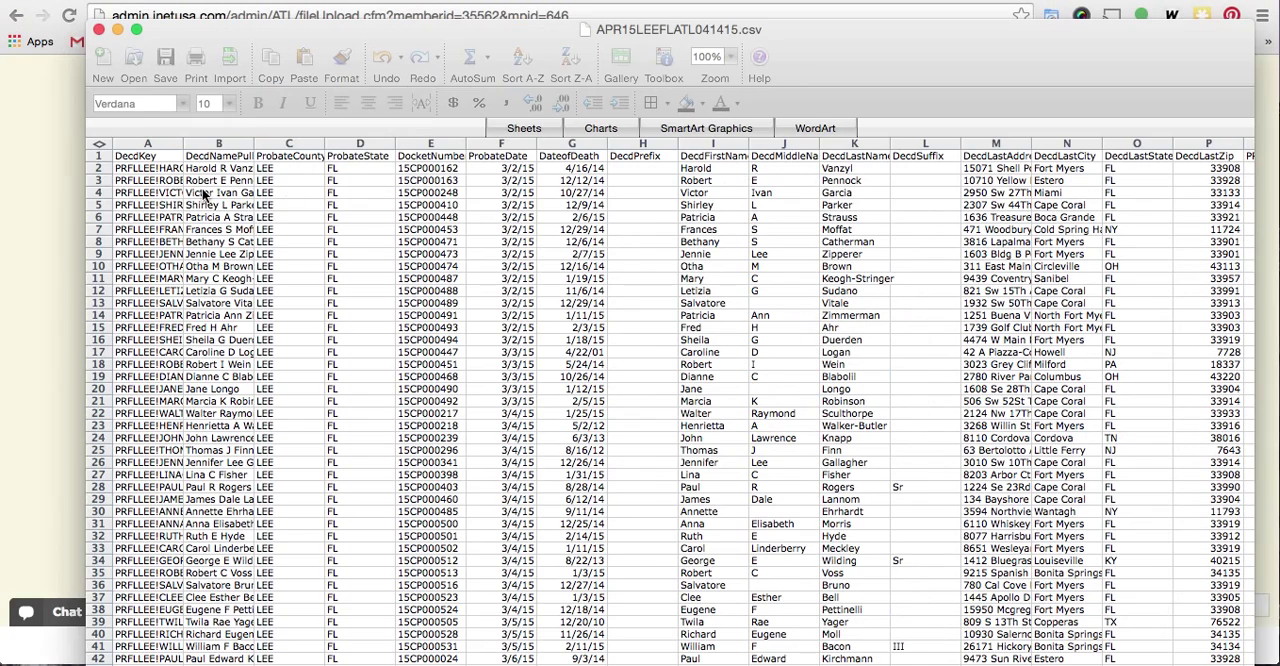
- Select the entire APR15LEEFLATL041415.csv worksheet and copy its data
key(super+a)
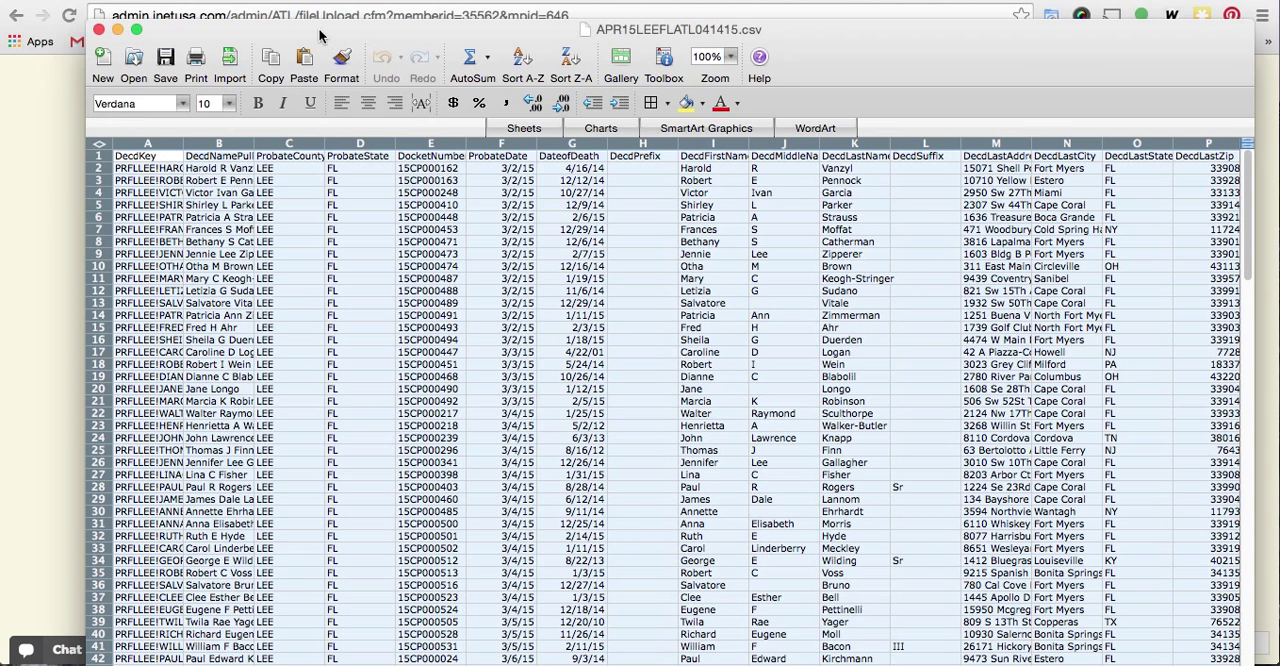
drag(320, 34, 284, 20)
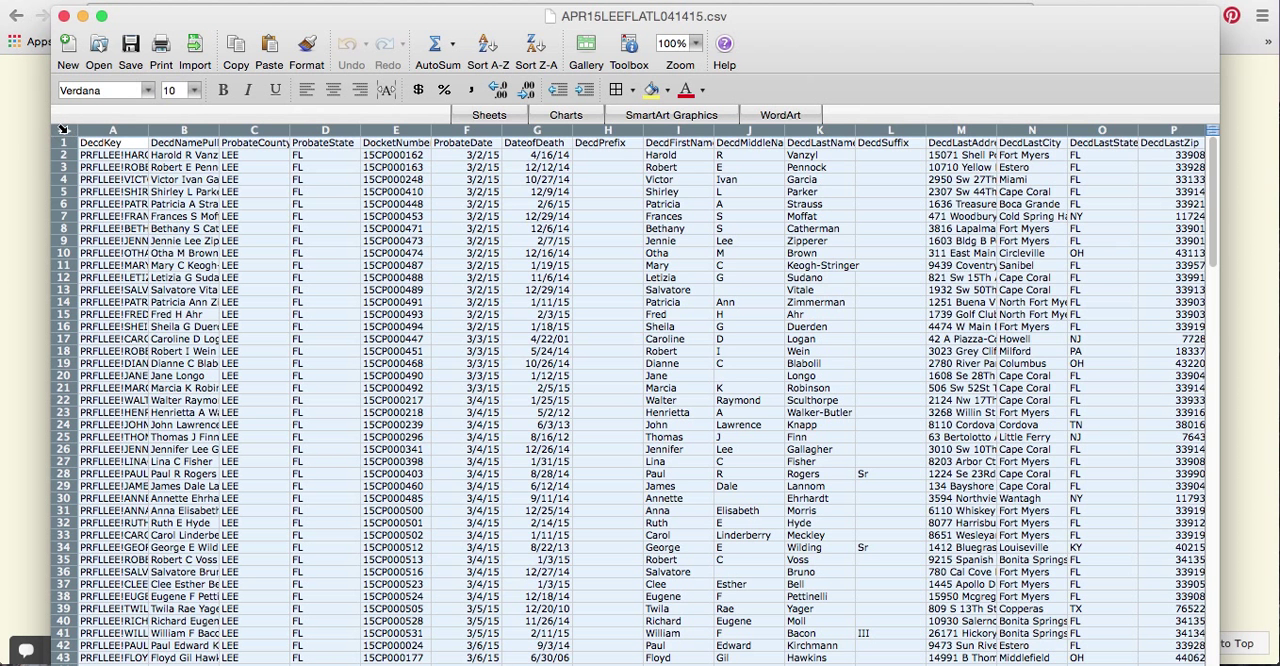
click(61, 129)
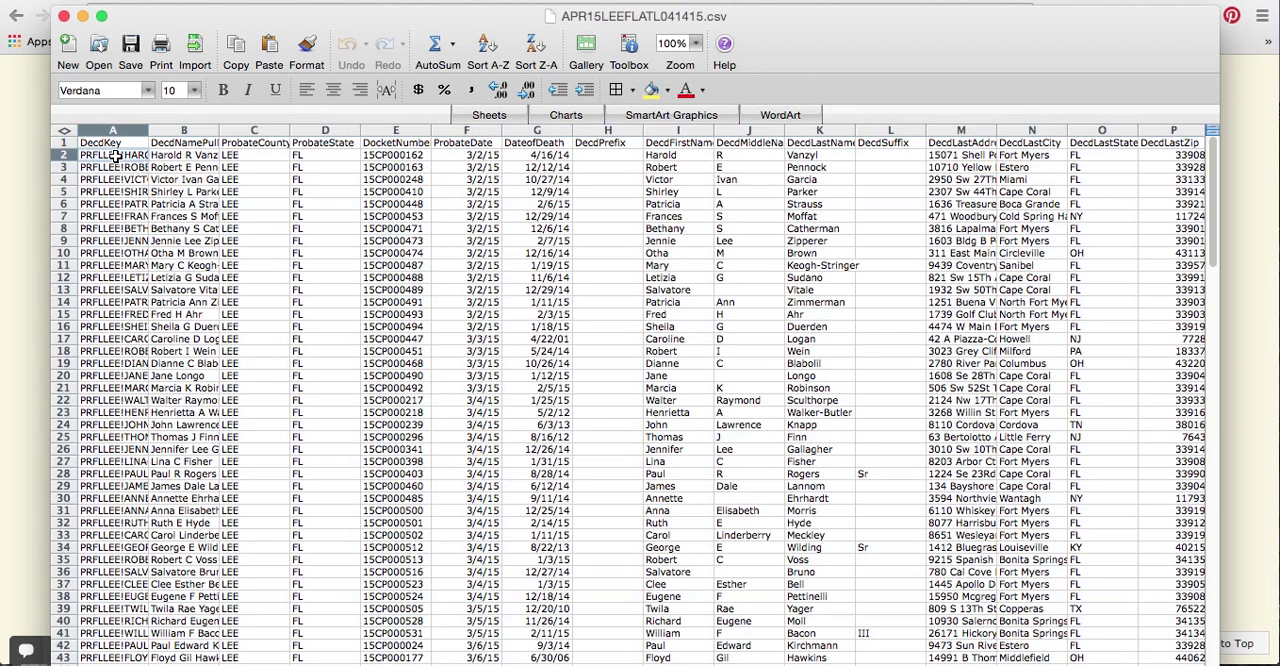
click(61, 129)
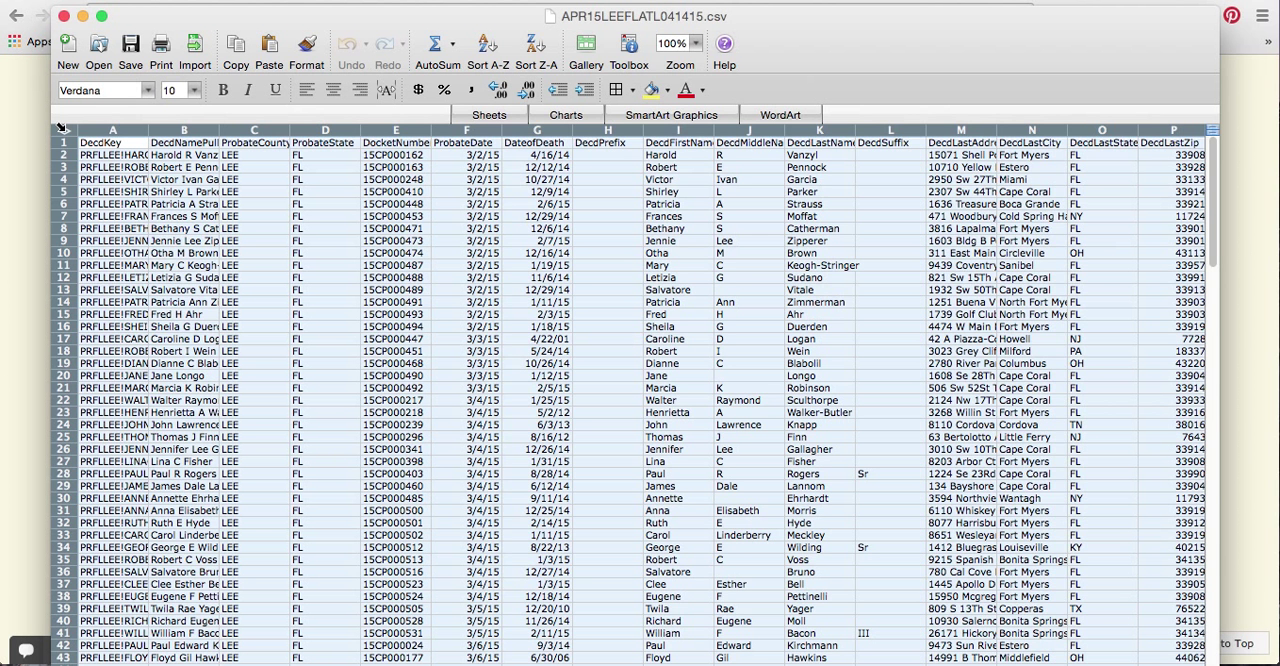
click(62, 129)
right_click(63, 133)
click(120, 180)
- Switch to Google Chrome and open Google Drive from the Gmail account
key(ctrl+Up)
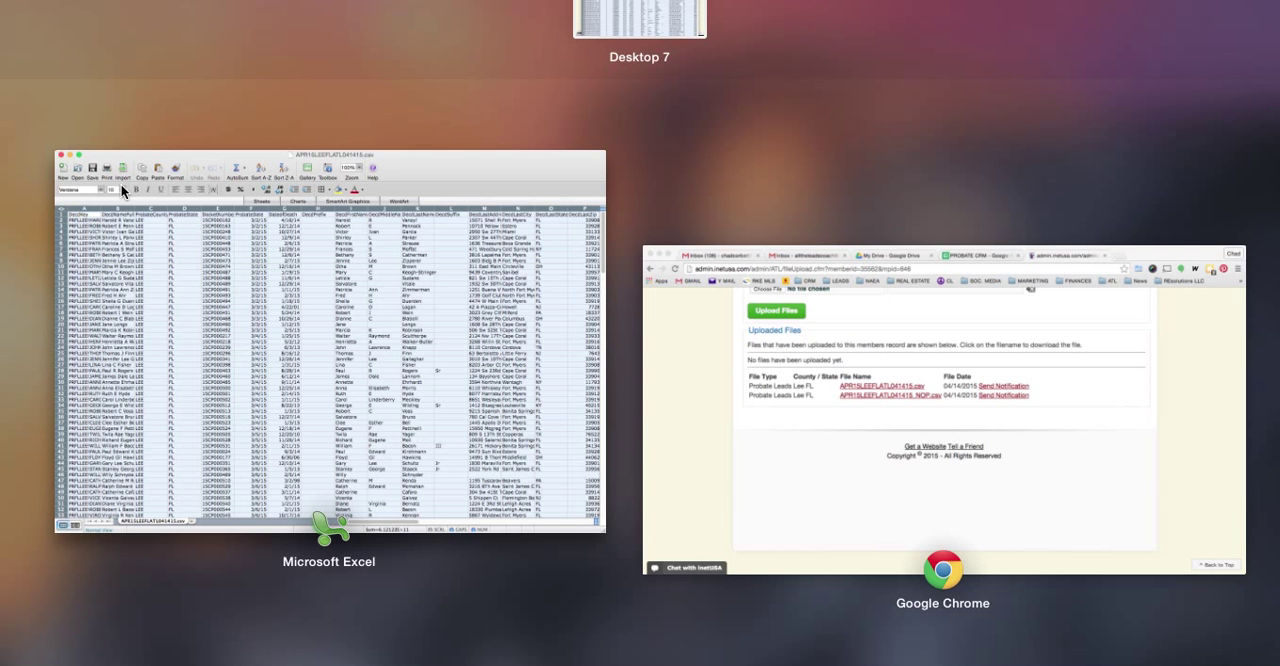
click(704, 355)
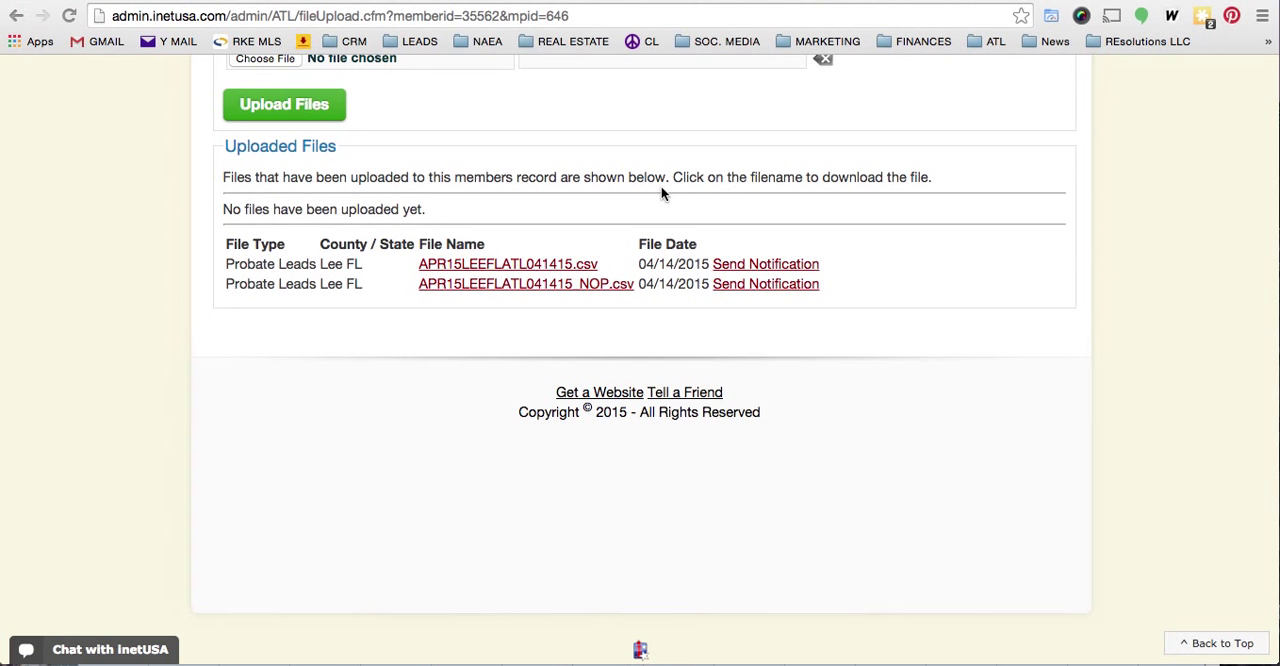
click(357, 0)
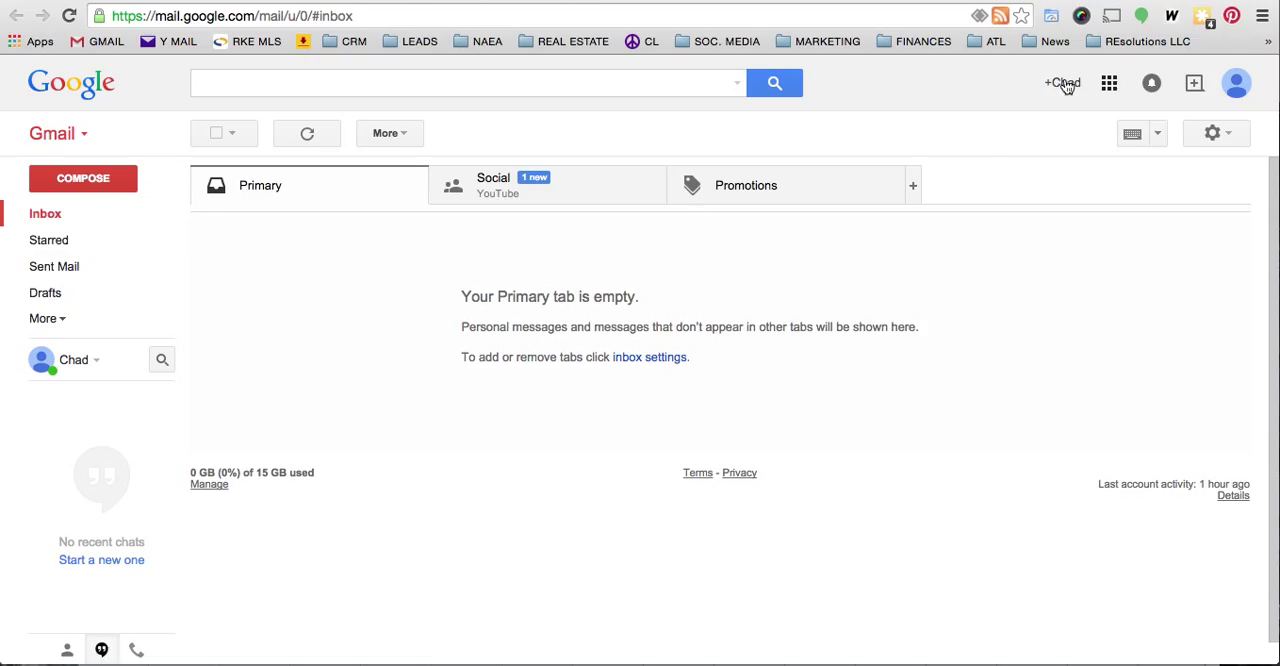
click(1110, 85)
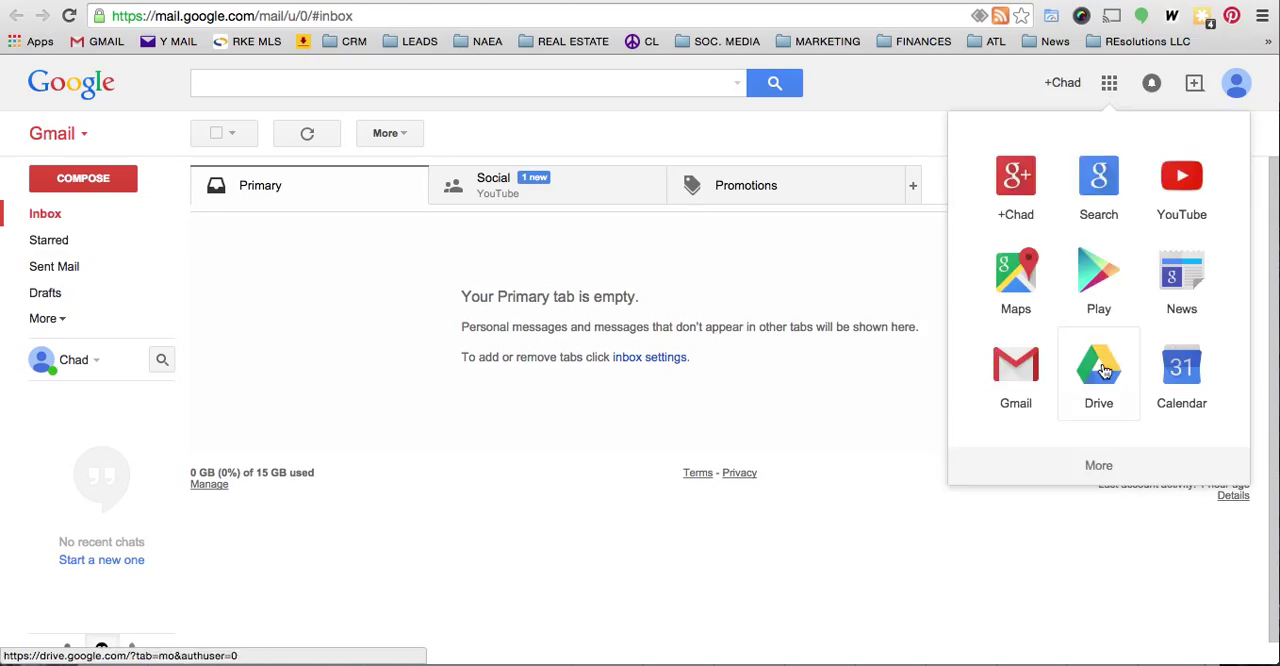
click(1104, 371)
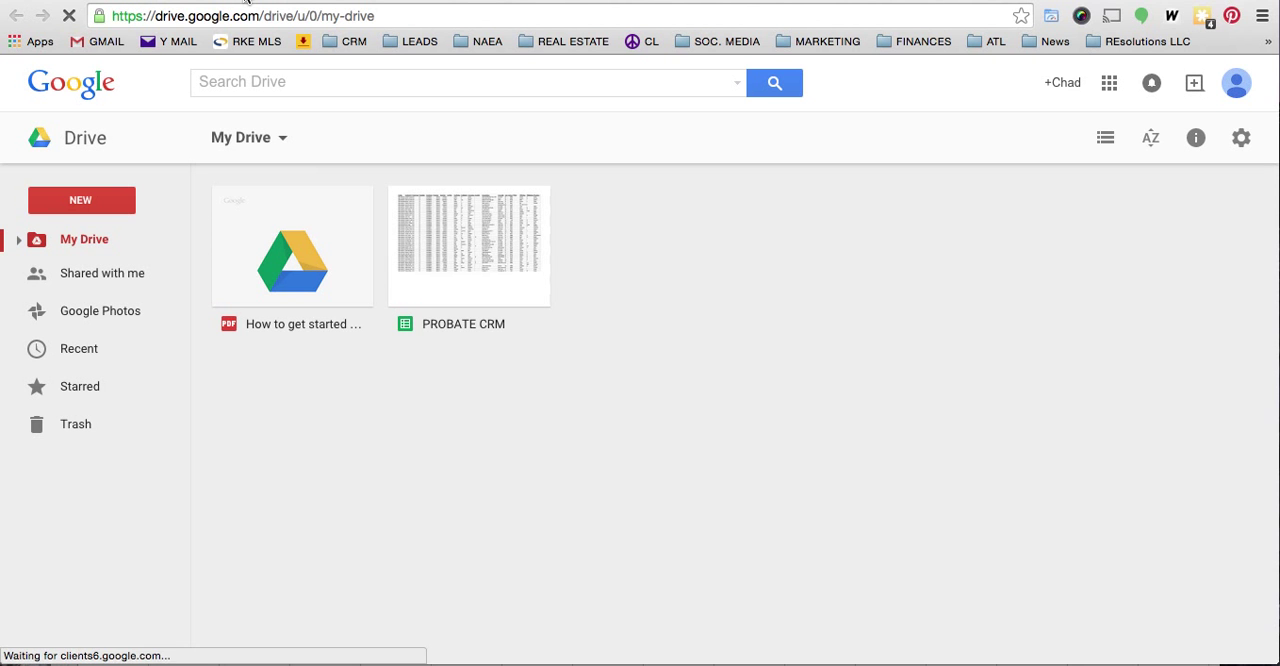
- Create a blank Google Sheets spreadsheet and rename it PROBATE CRM 2
click(81, 202)
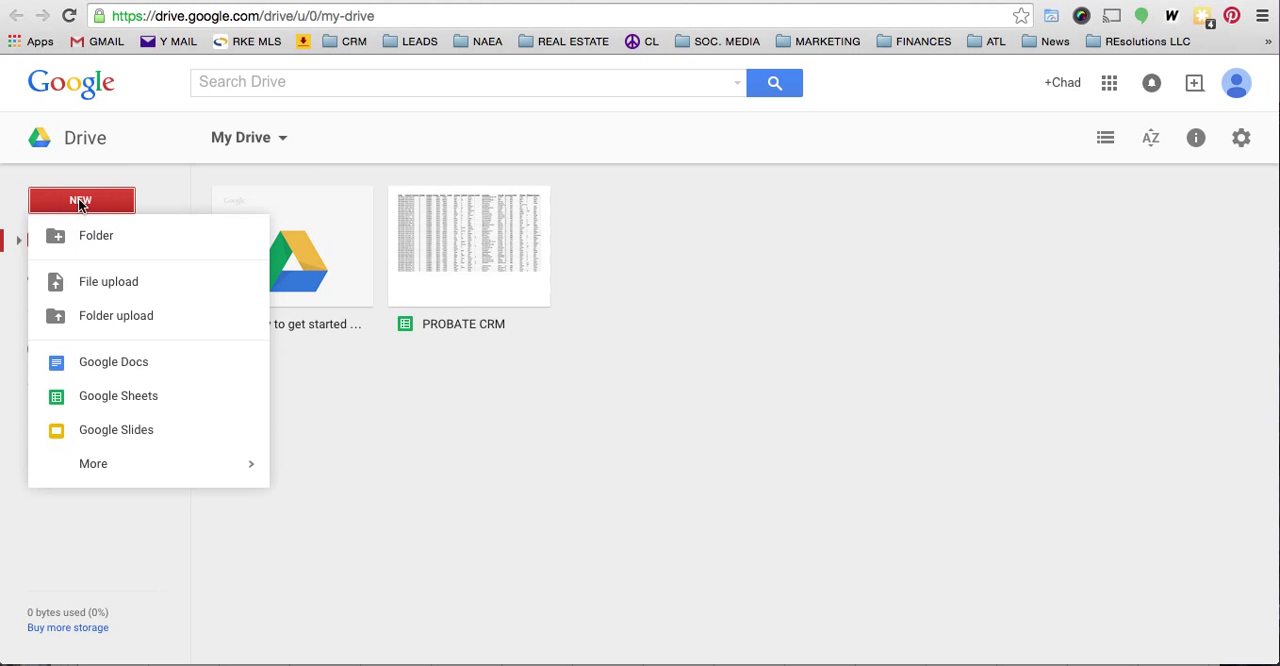
click(100, 400)
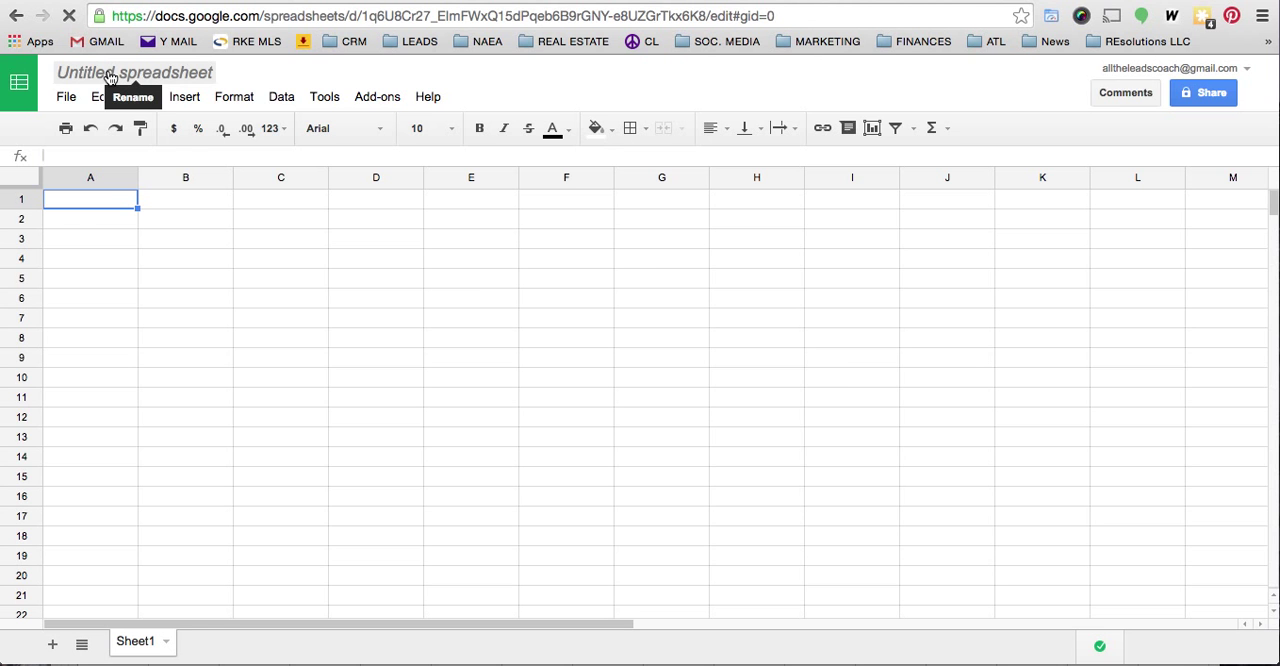
click(110, 74)
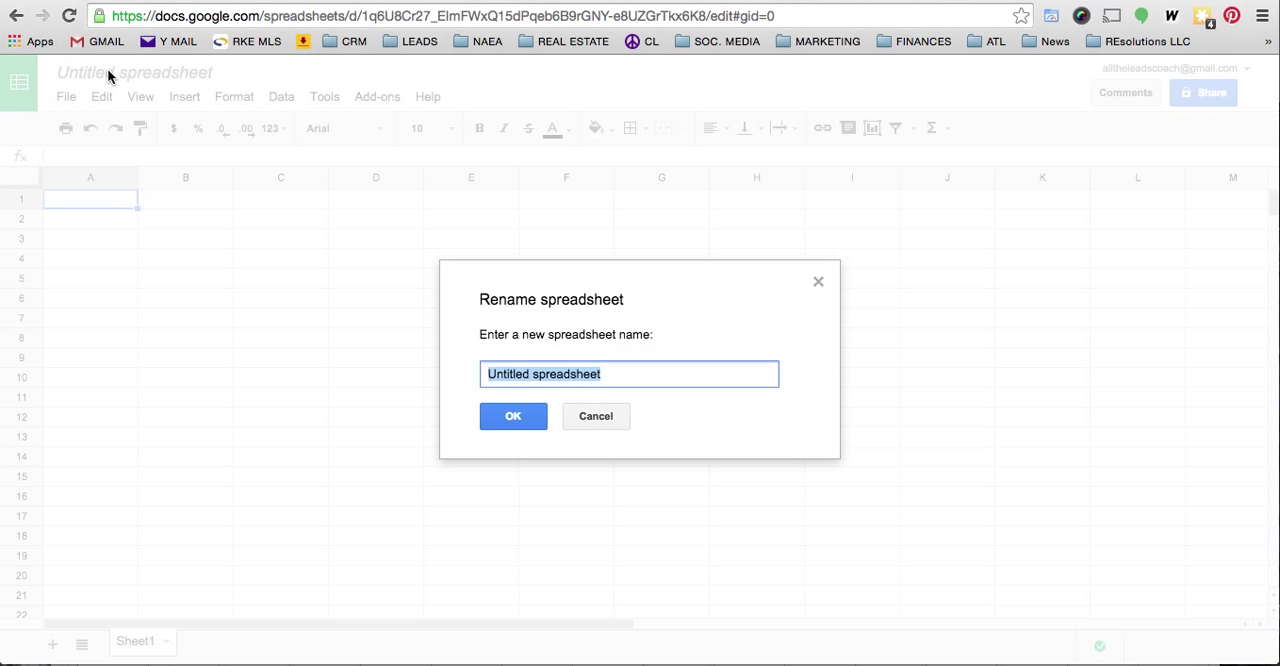
text(PROBATE)
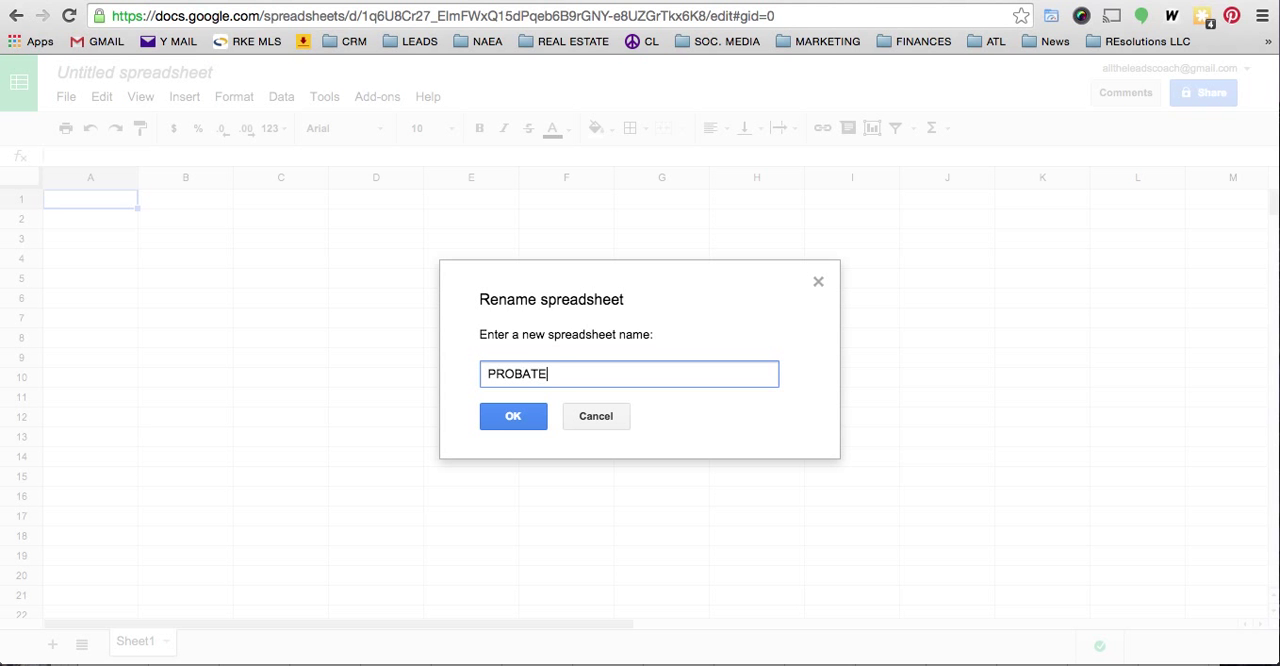
text( CRM2)
key(BackSpace)
text(2)
click(508, 417)
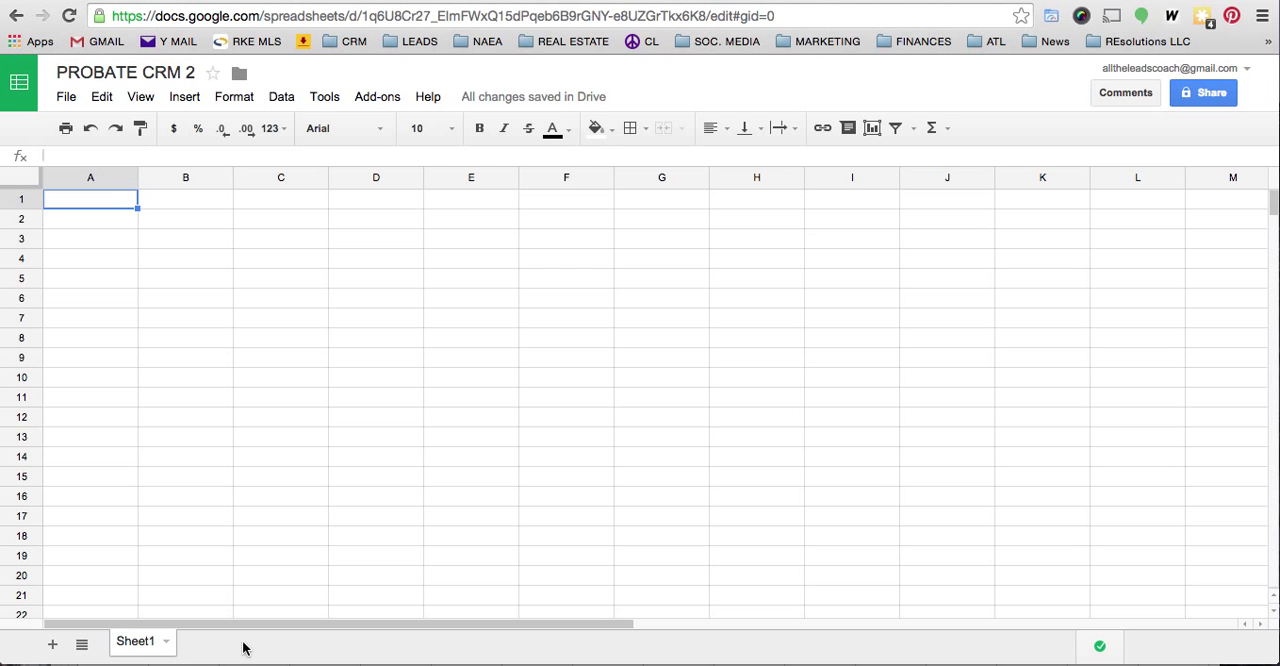
- Open the existing PROBATE CRM spreadsheet from Drive and review its MAY 15, JUN 15 and APR 15 sheets
click(360, 1)
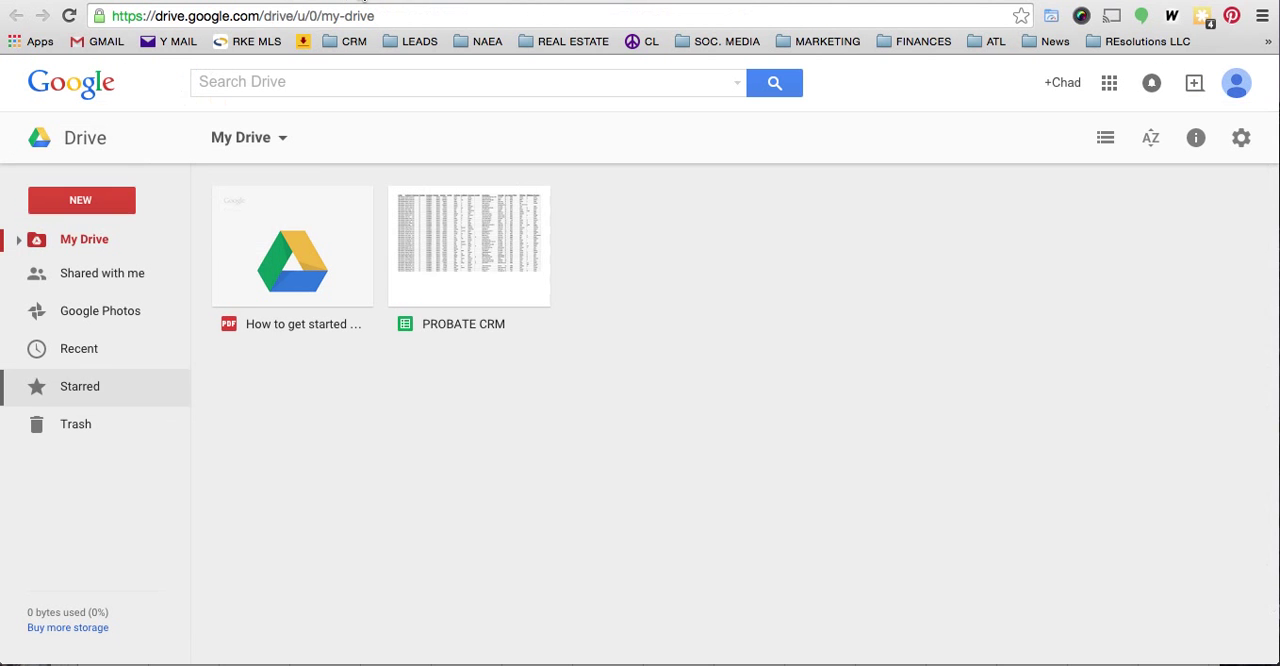
double_click(459, 237)
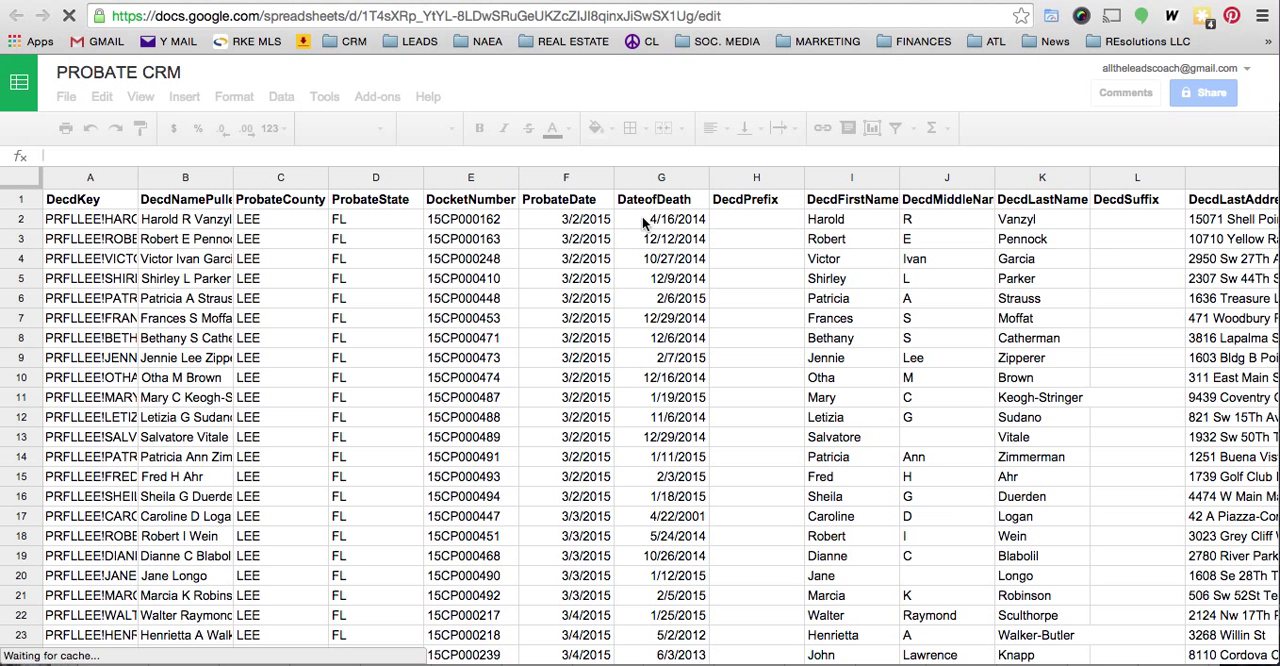
click(560, 224)
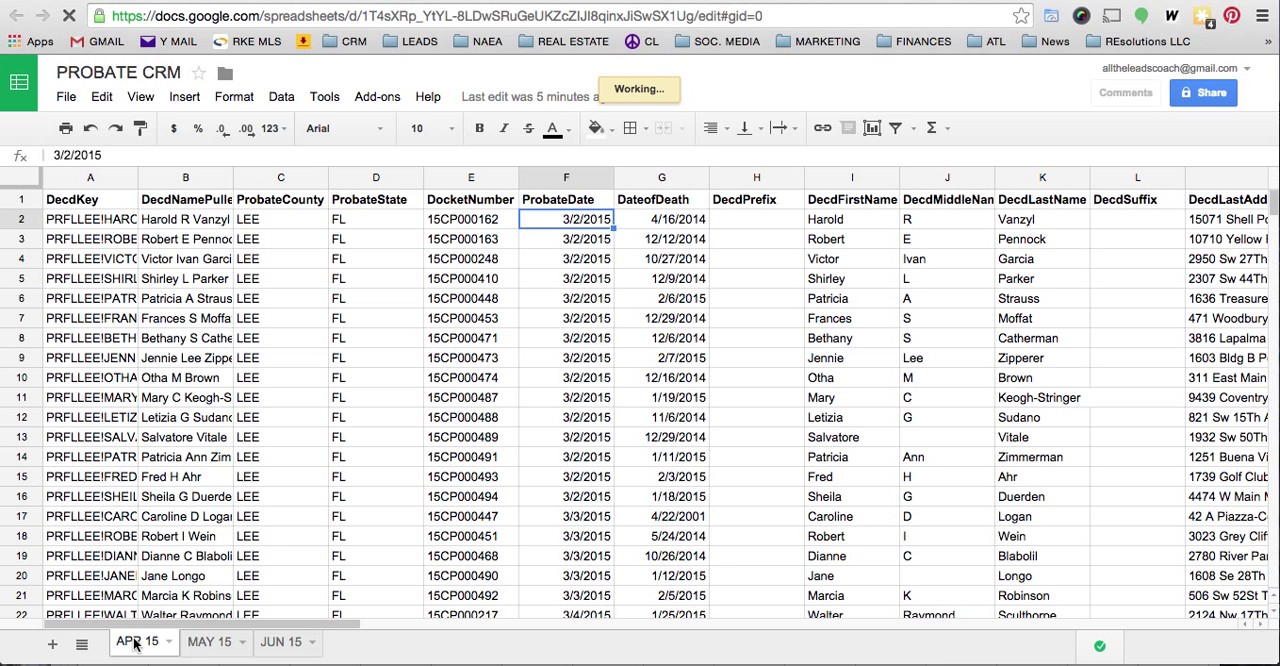
click(205, 645)
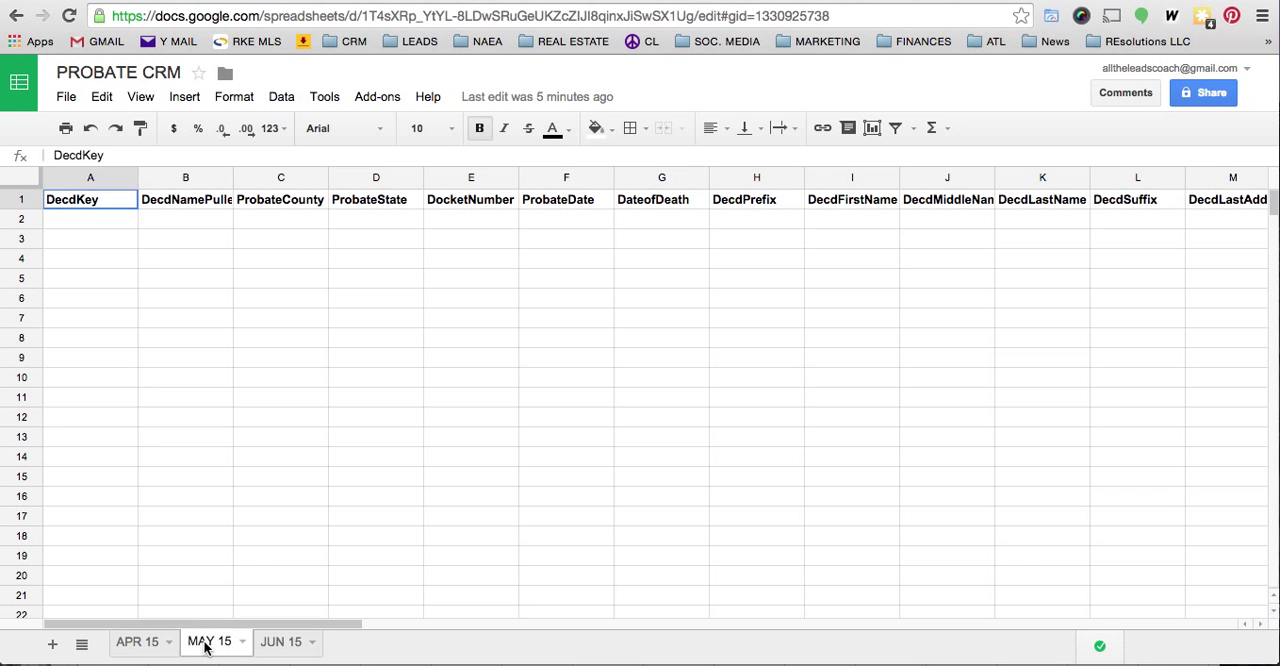
click(280, 645)
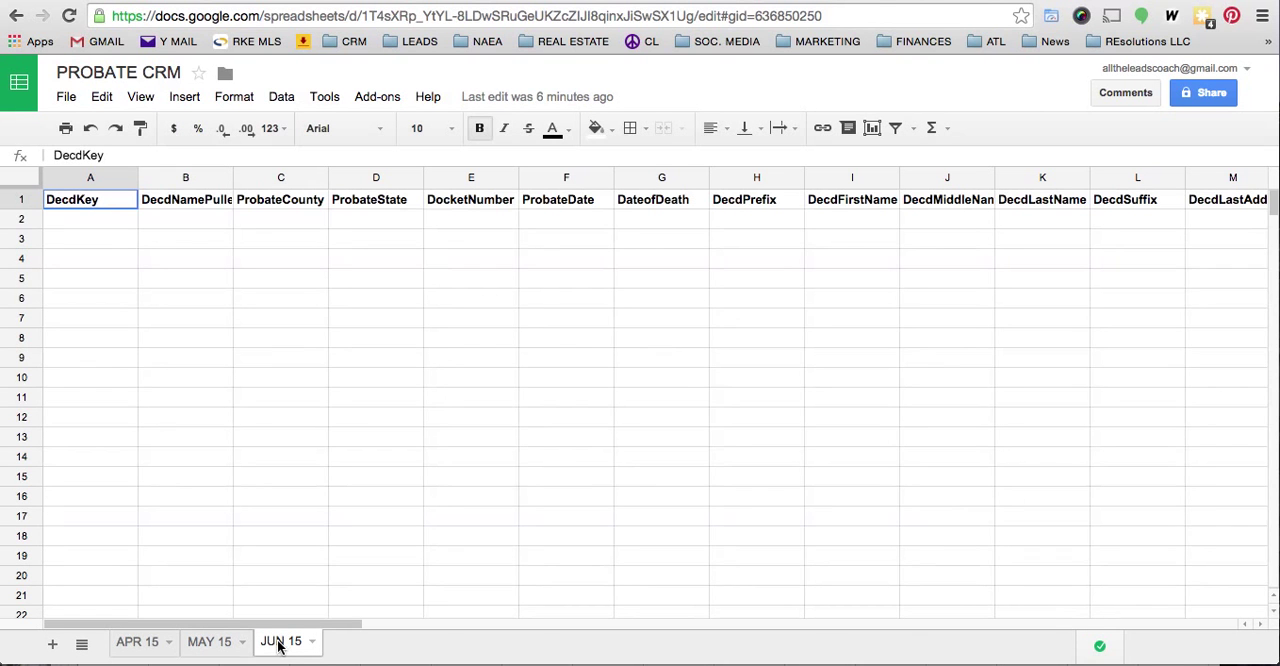
click(139, 644)
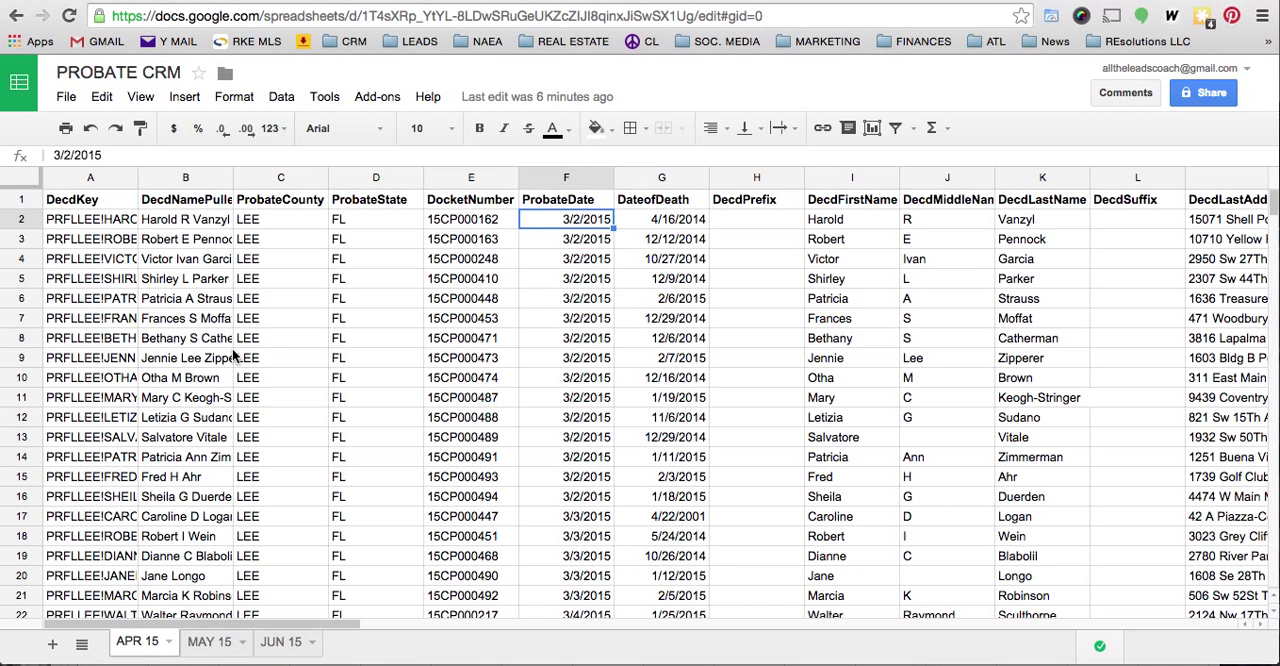
- Examine the ProbateDate column on the APR 15 sheet down to the last record and the first empty row
click(563, 178)
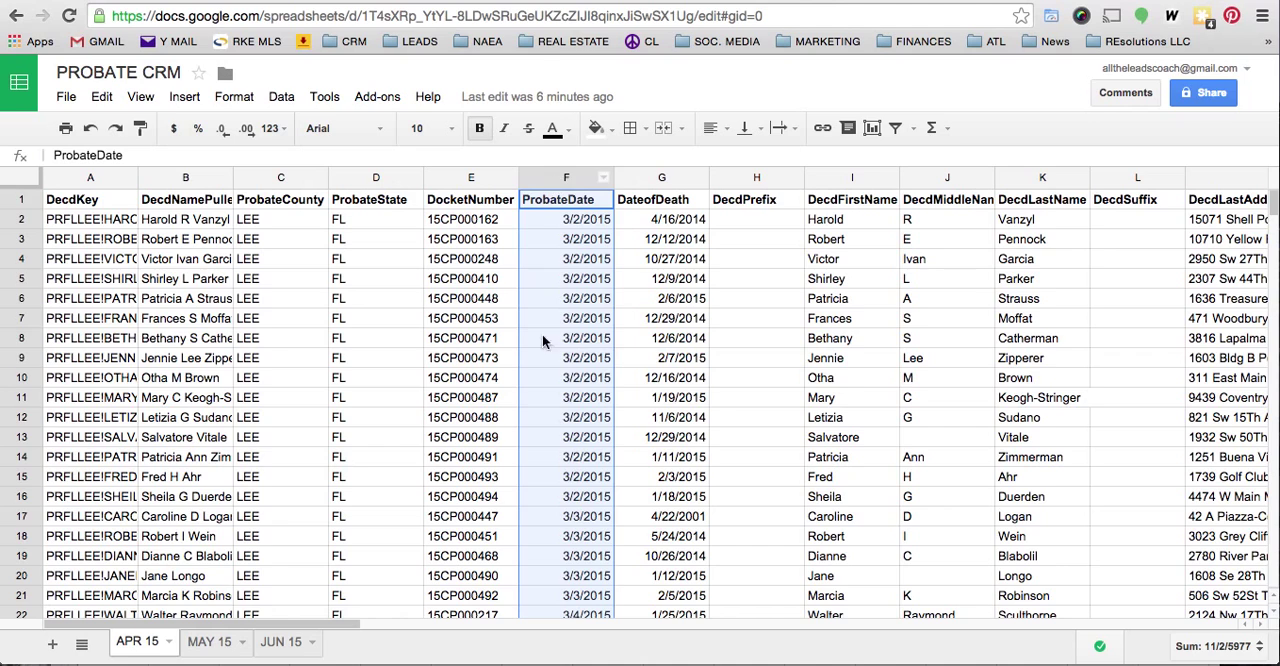
scroll(561, 450, down, 2)
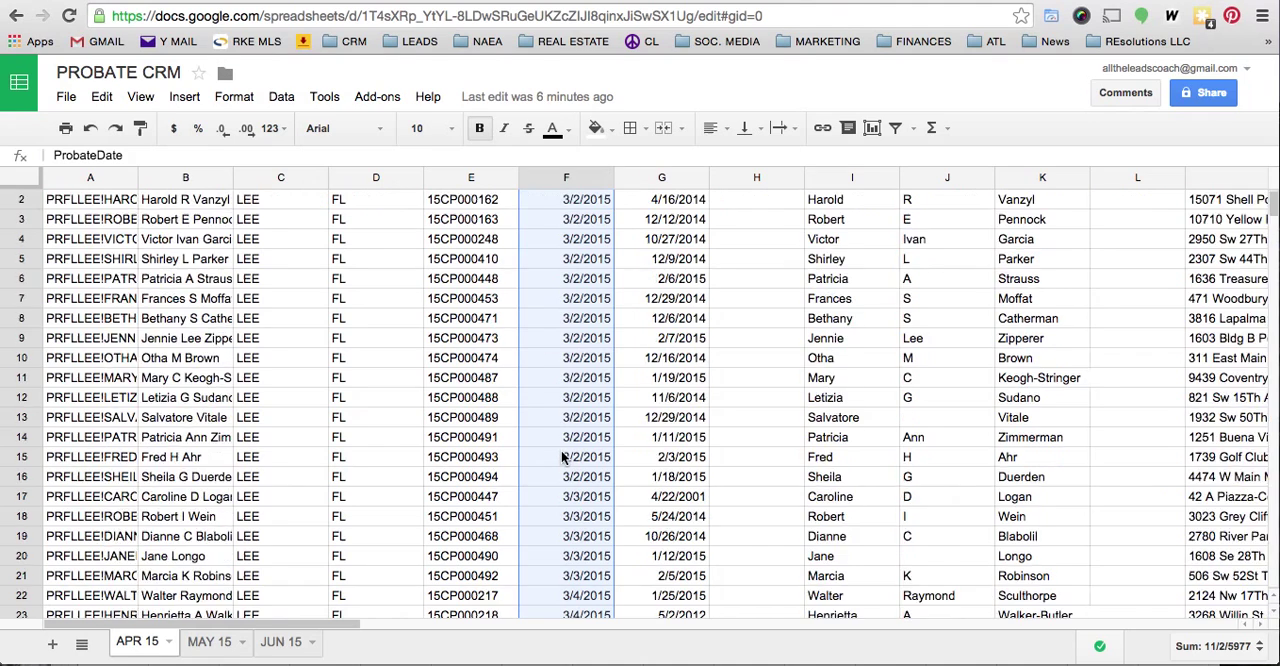
scroll(561, 452, down, 20)
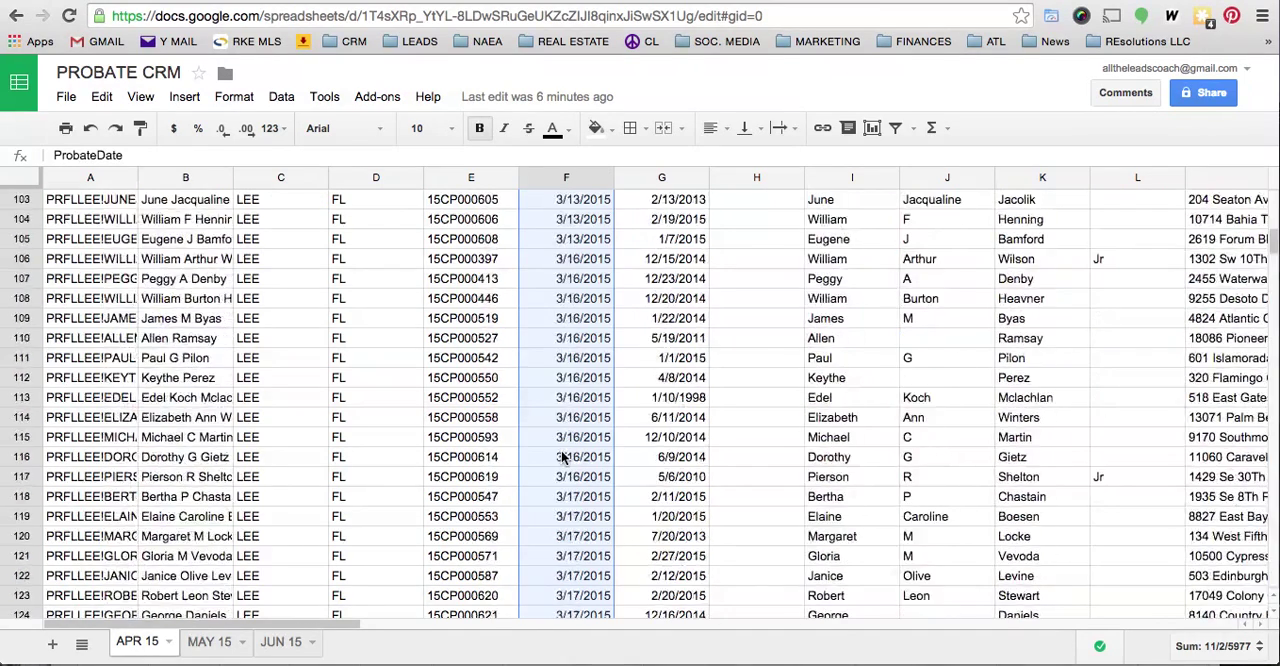
scroll(561, 457, down, 20)
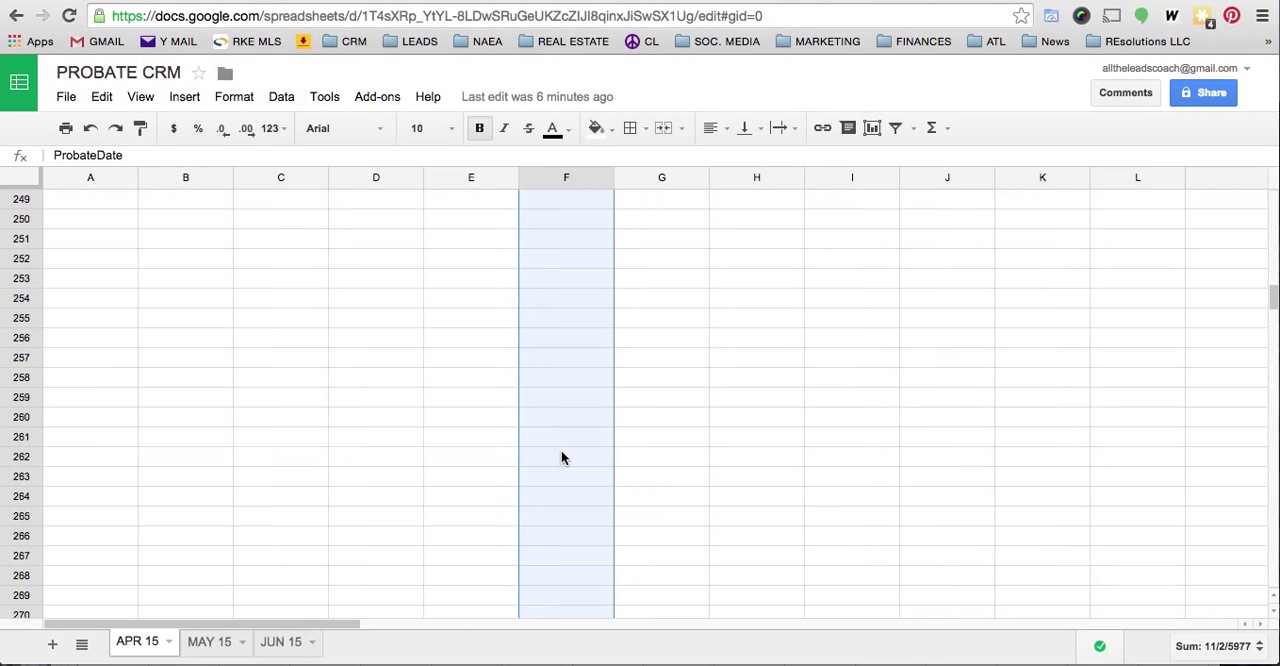
scroll(561, 457, right, 2)
scroll(561, 457, right, 1)
scroll(561, 457, up, 8)
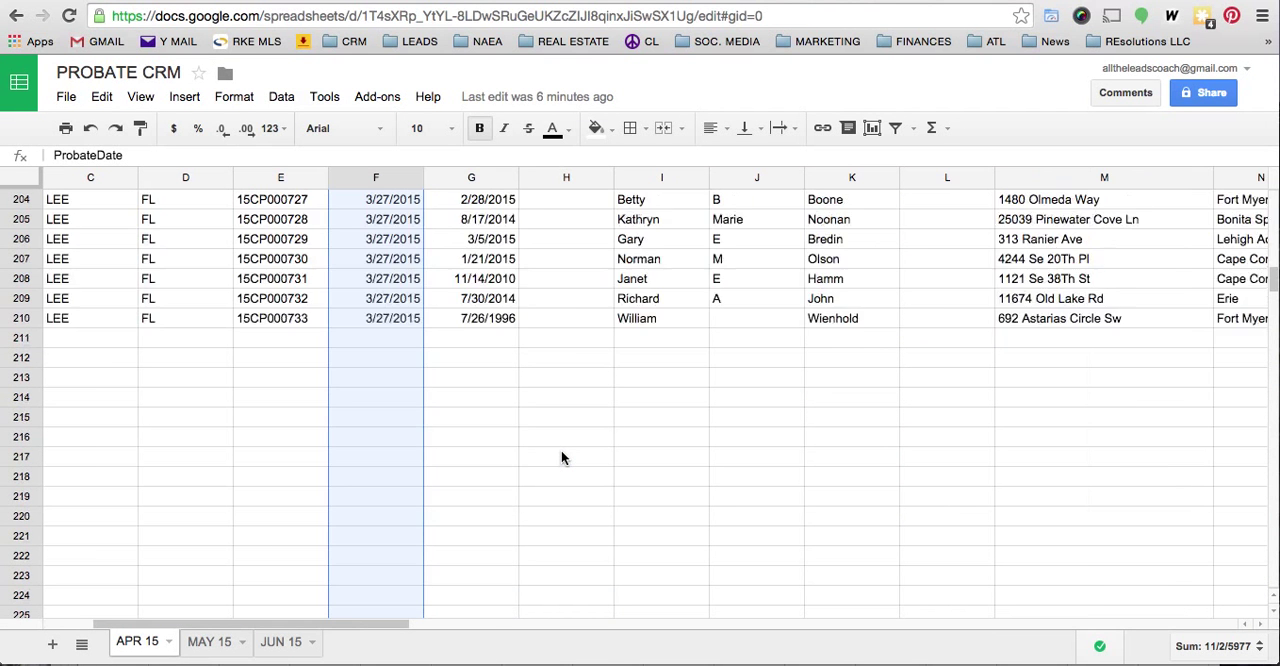
scroll(561, 457, left, 2)
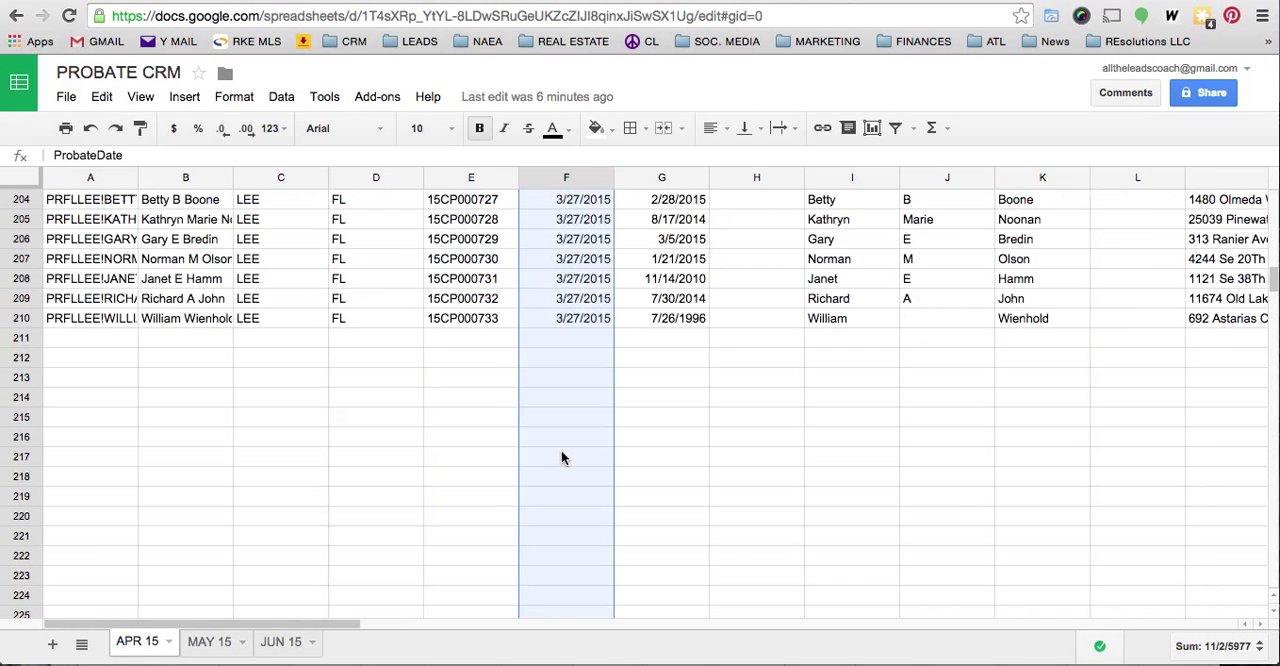
click(56, 338)
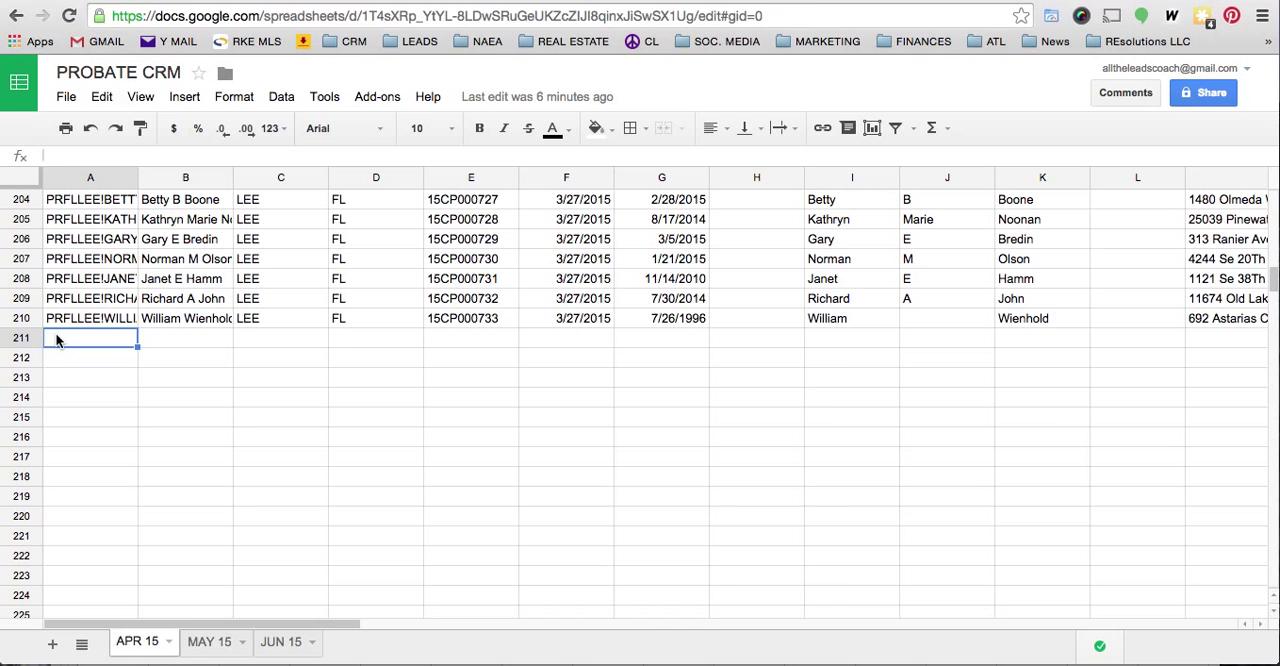
scroll(56, 340, up, 20)
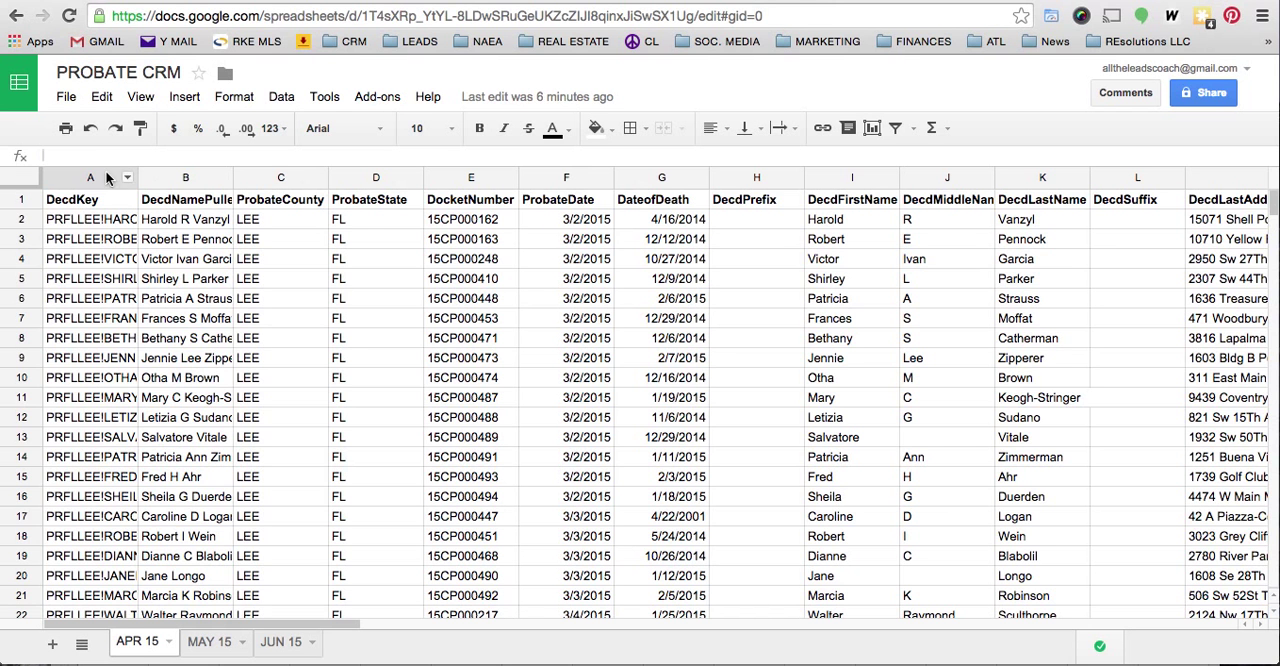
click(75, 179)
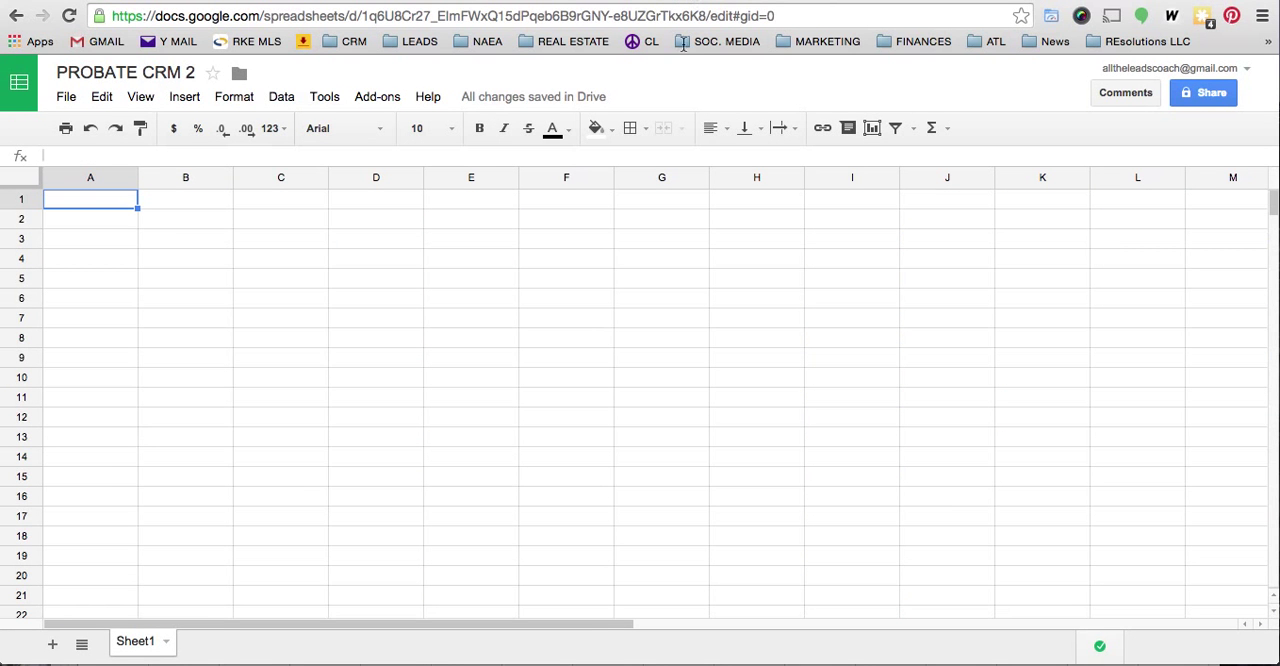
- Rename Sheet1 as APR 15
click(166, 647)
click(170, 447)
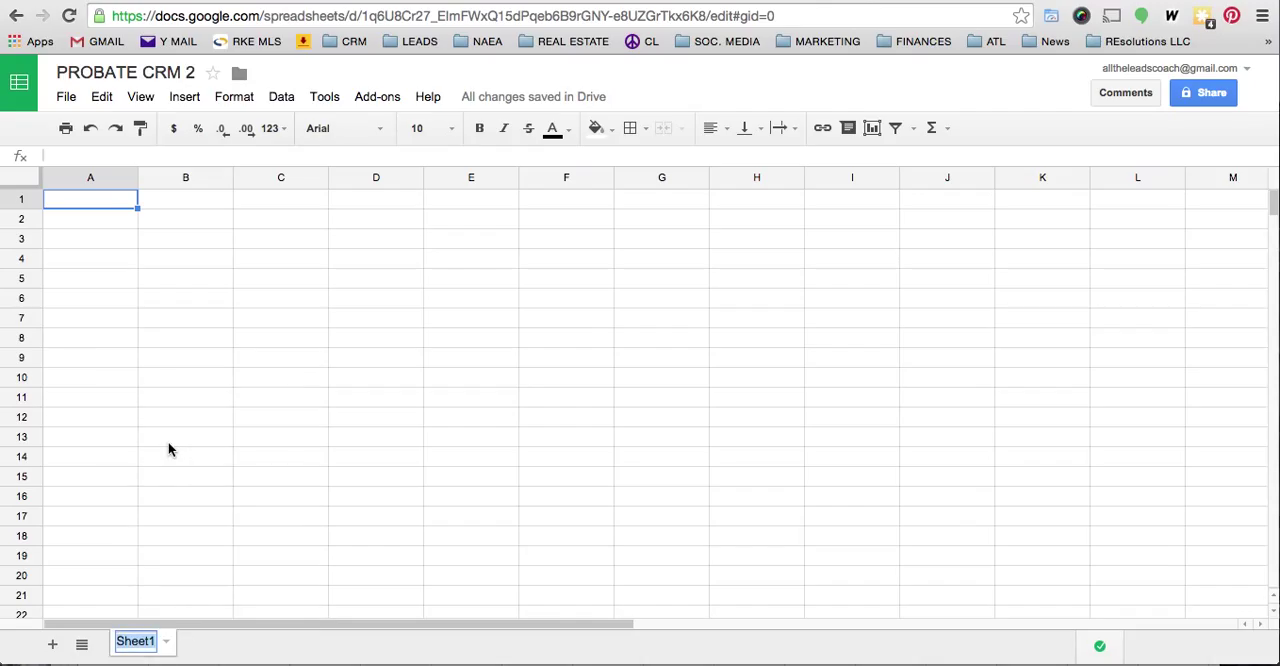
text(APR 15)
key(Return)
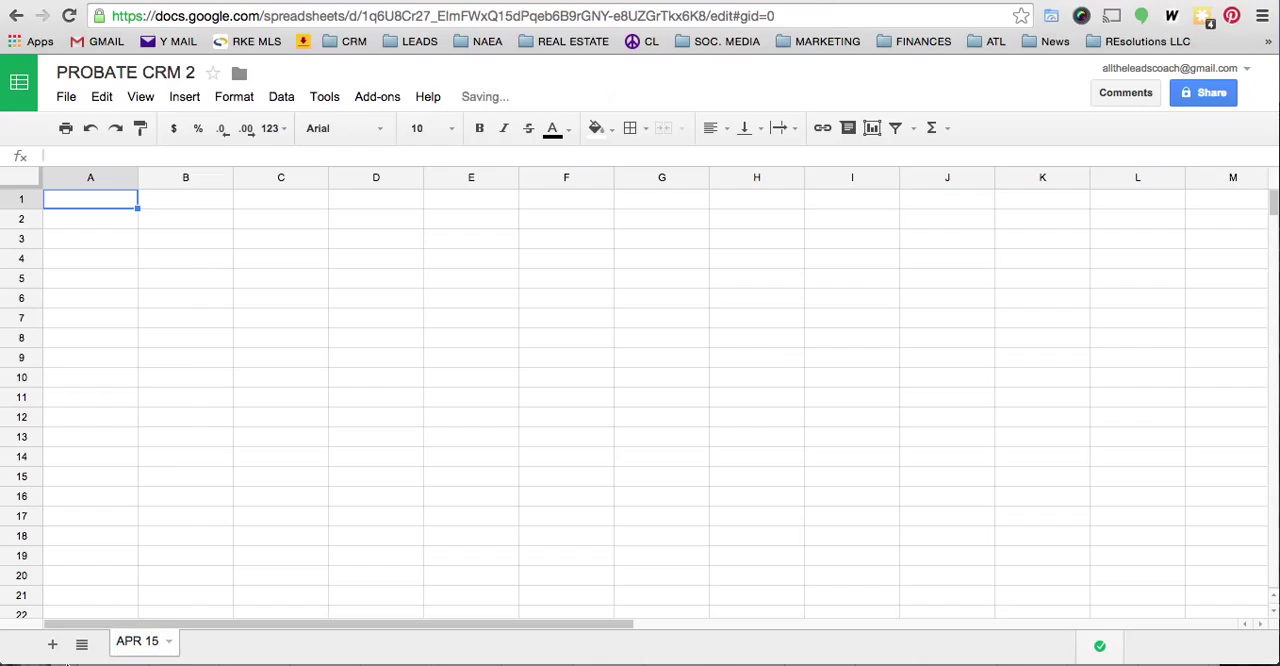
- Add a second sheet to the spreadsheet and name it MAY 15
click(53, 645)
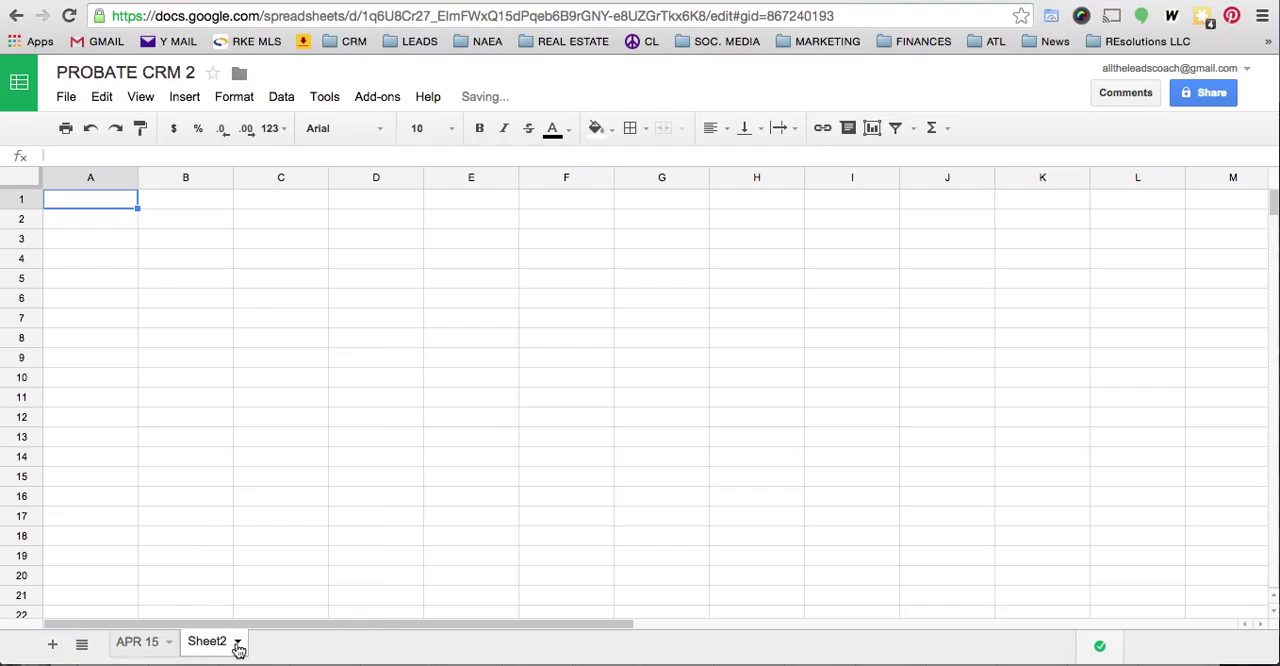
click(237, 644)
click(224, 444)
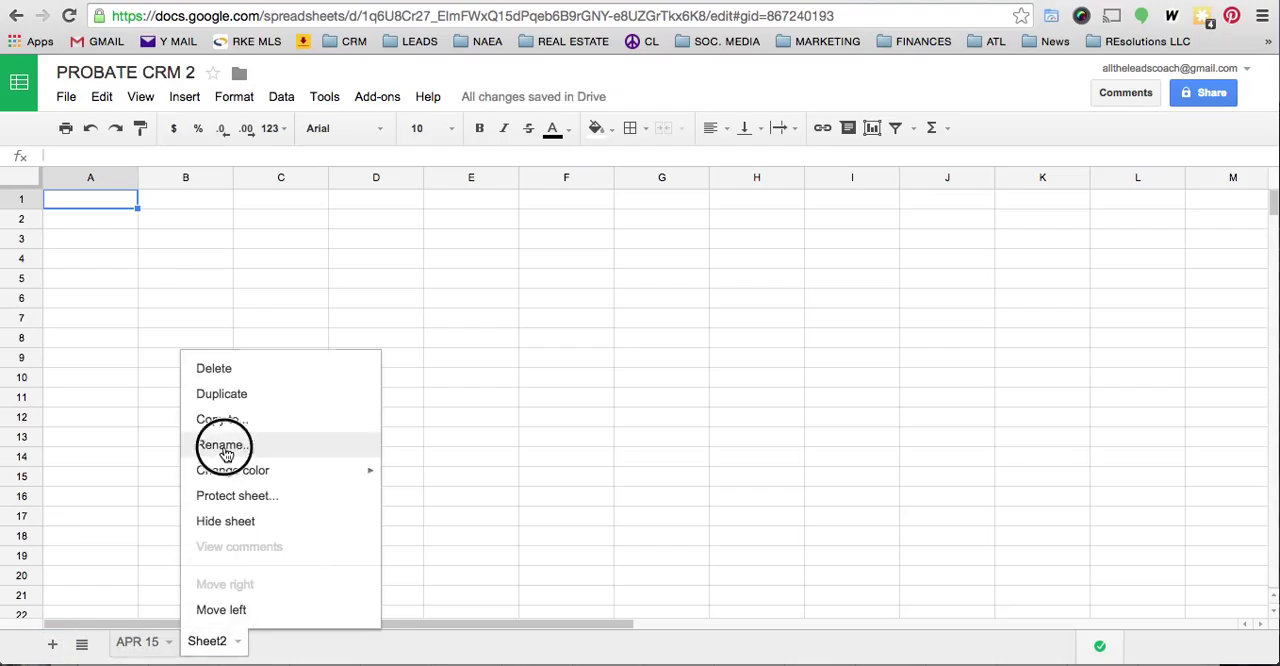
text(MAY)
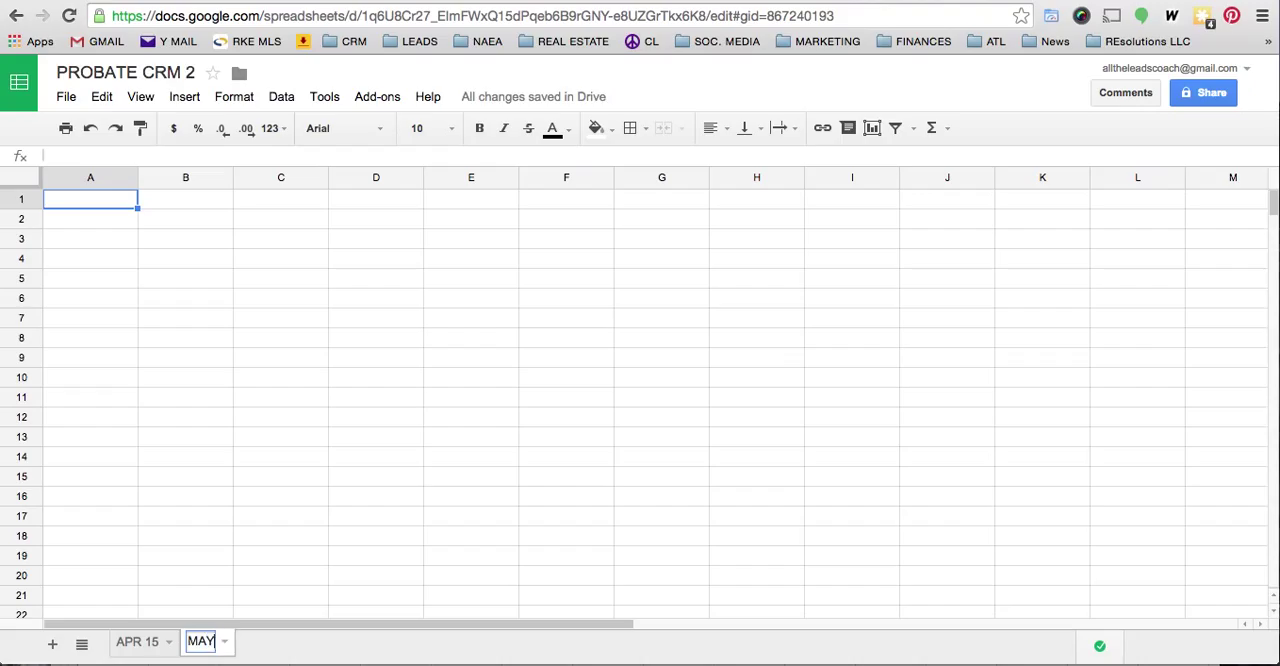
text( 15)
key(Return)
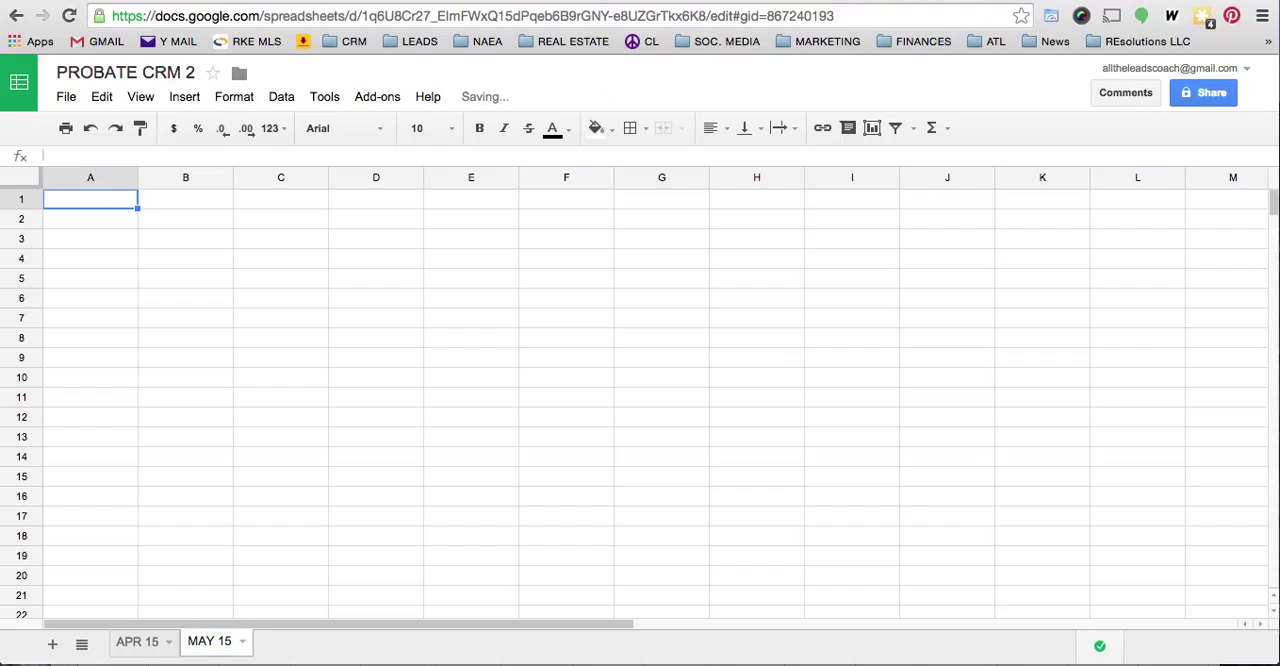
- Add a third sheet to the spreadsheet and name it JUN 15
click(52, 644)
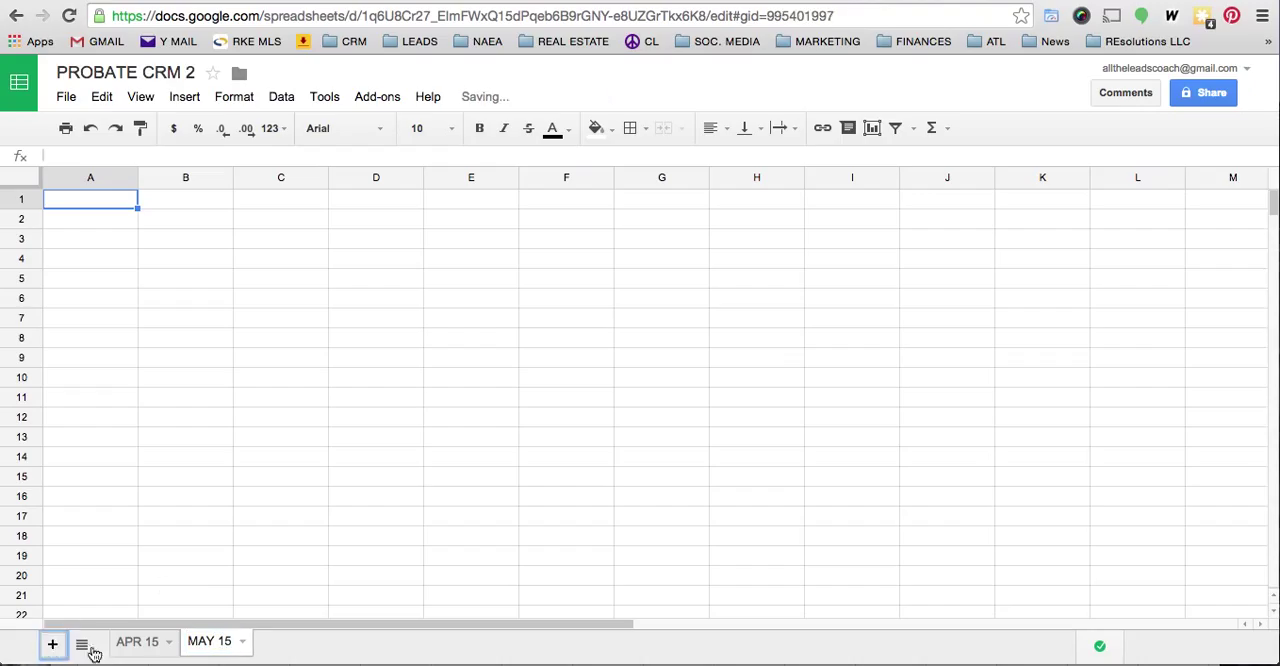
click(310, 641)
click(305, 446)
text(APR)
key(BackSpace)
key(BackSpace)
key(BackSpace)
text(JUN 15)
key(Return)
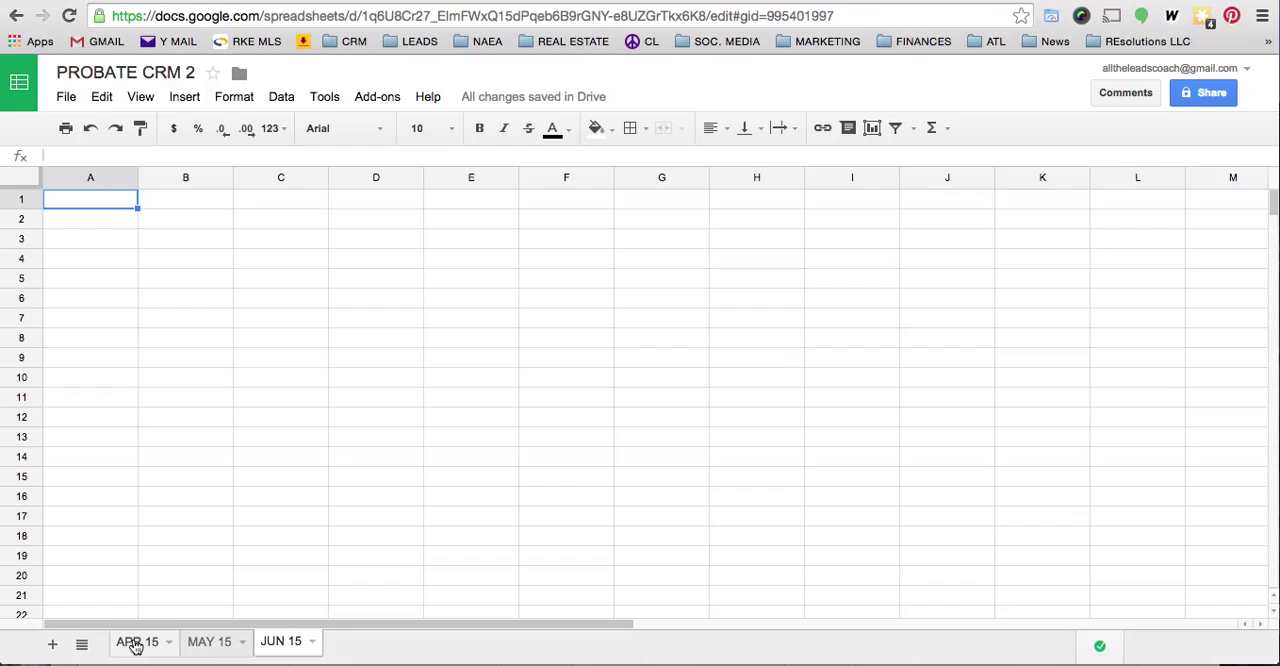
- Paste the copied lead data into the empty APR 15 sheet of PROBATE CRM 2, starting at cell A1
click(136, 646)
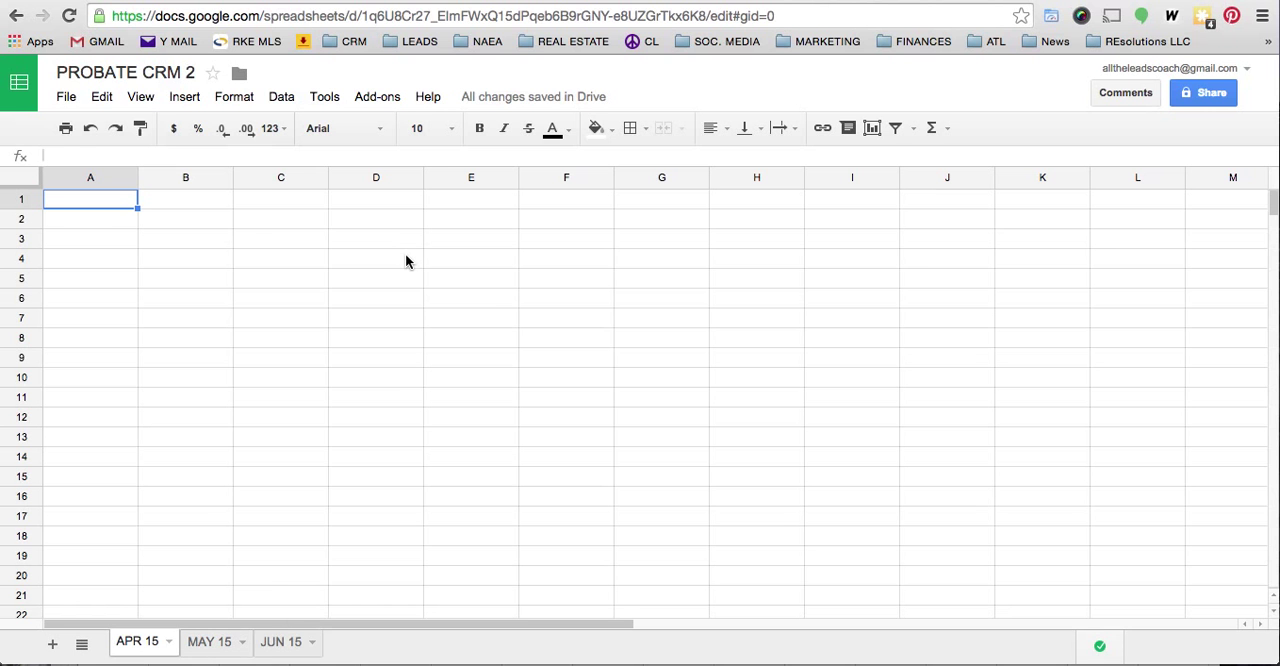
key(ctrl+Up)
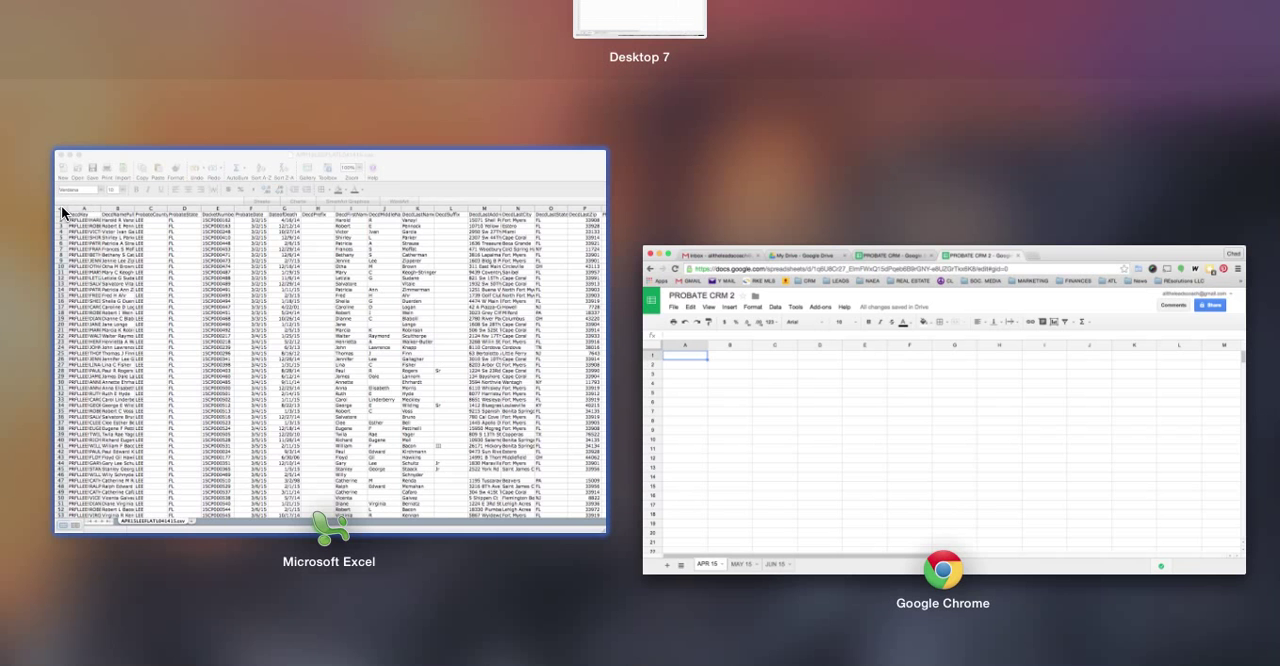
key(ctrl+Up)
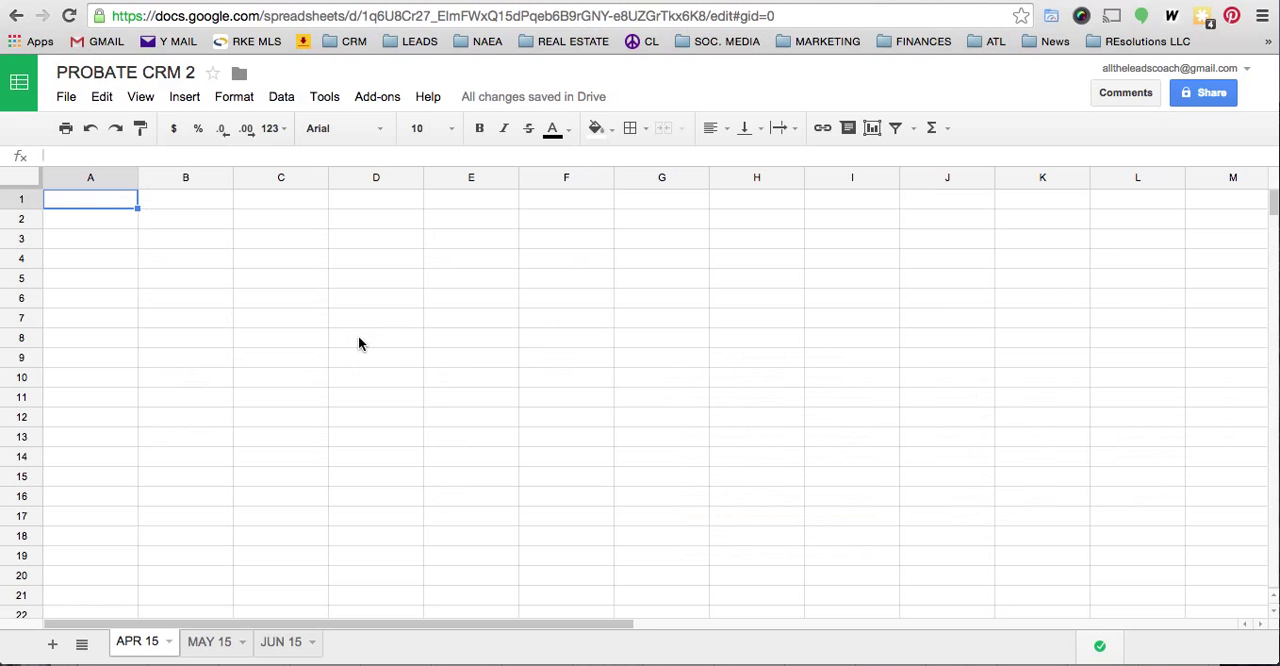
click(20, 177)
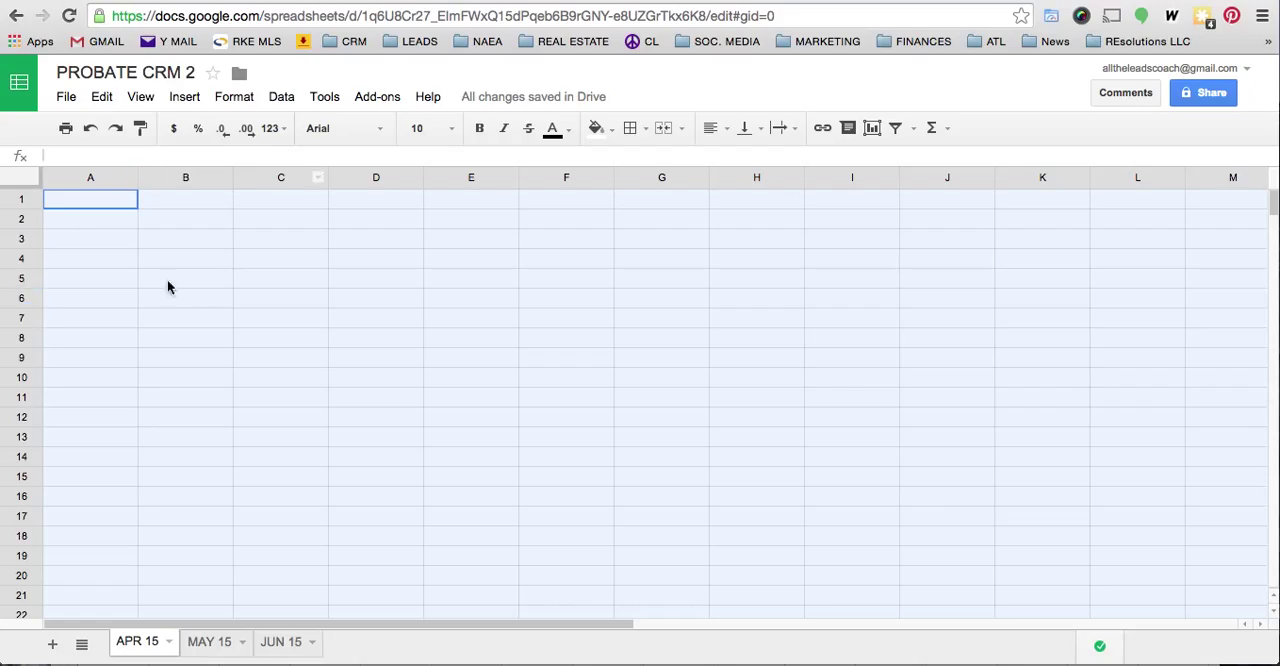
click(78, 226)
click(12, 178)
right_click(17, 183)
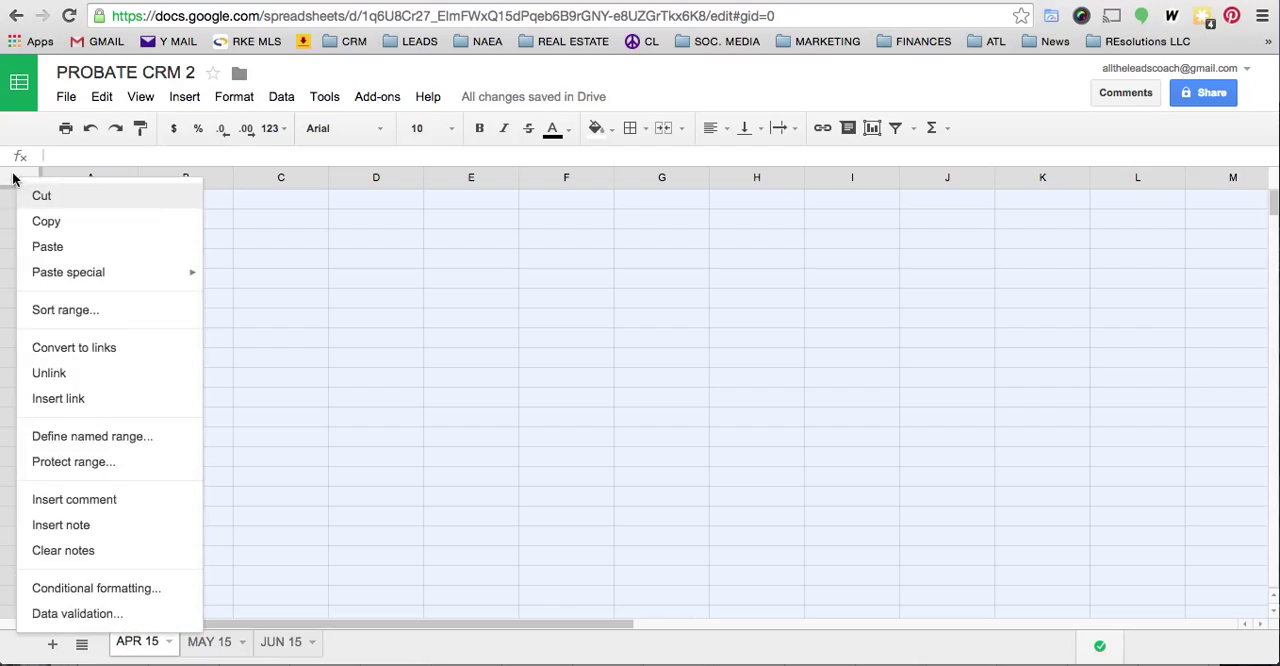
click(13, 180)
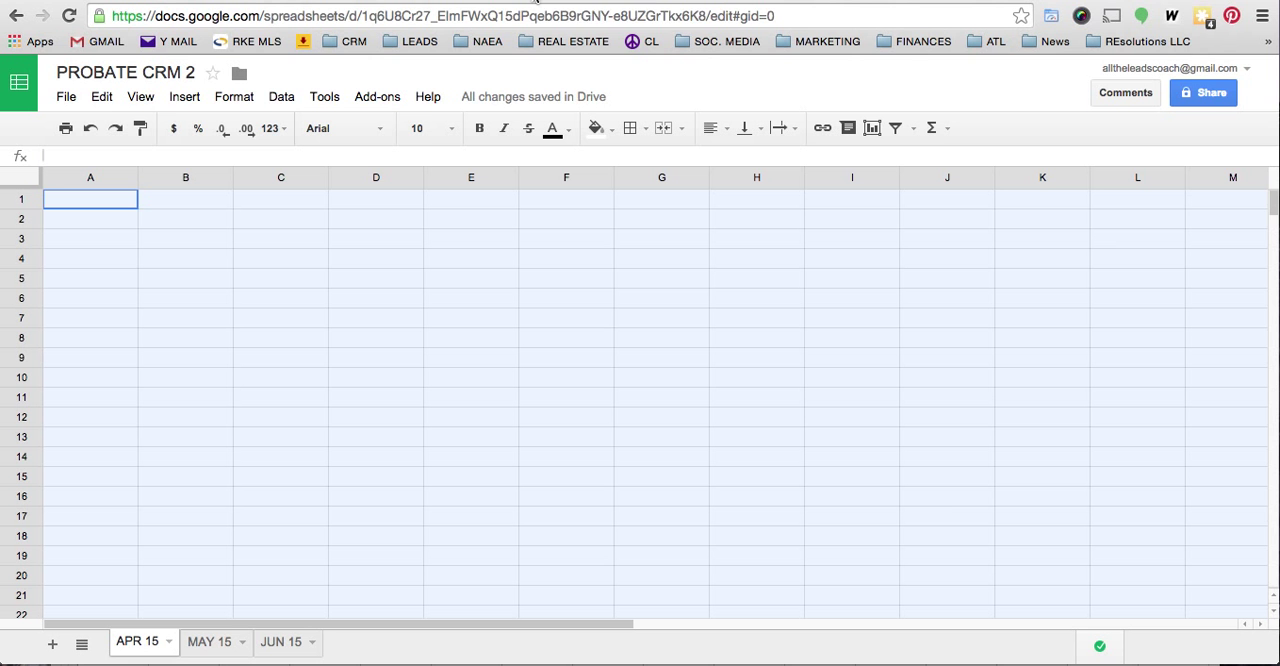
click(535, 3)
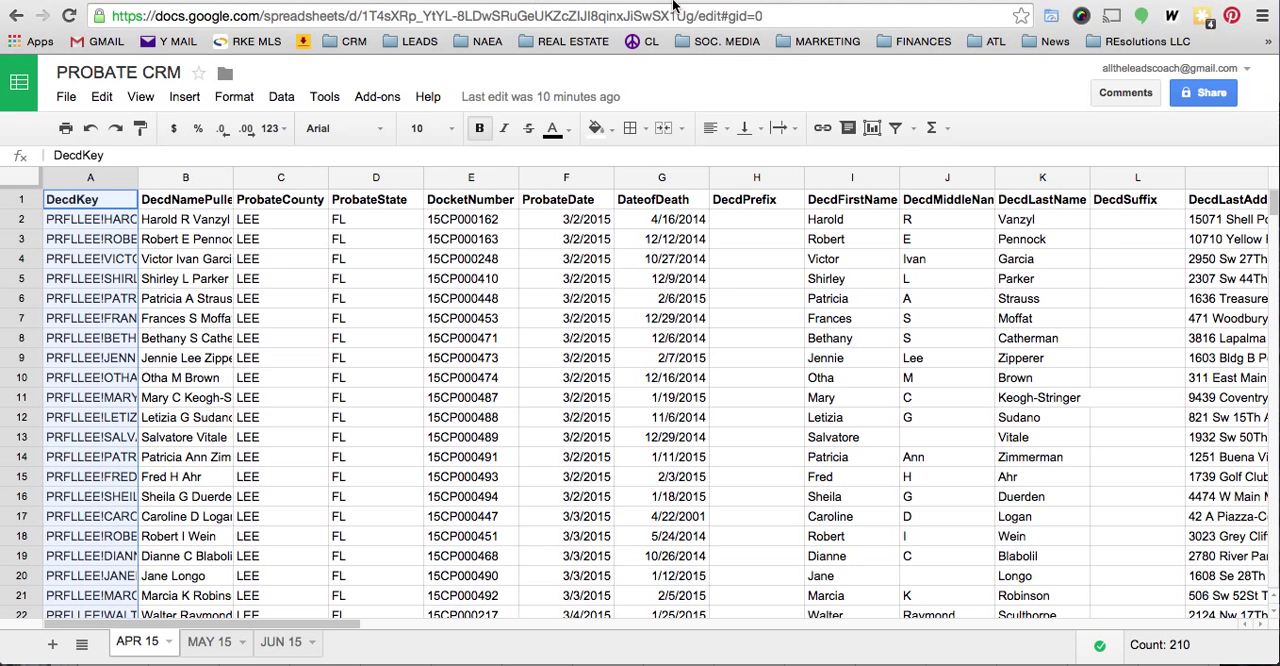
click(704, 2)
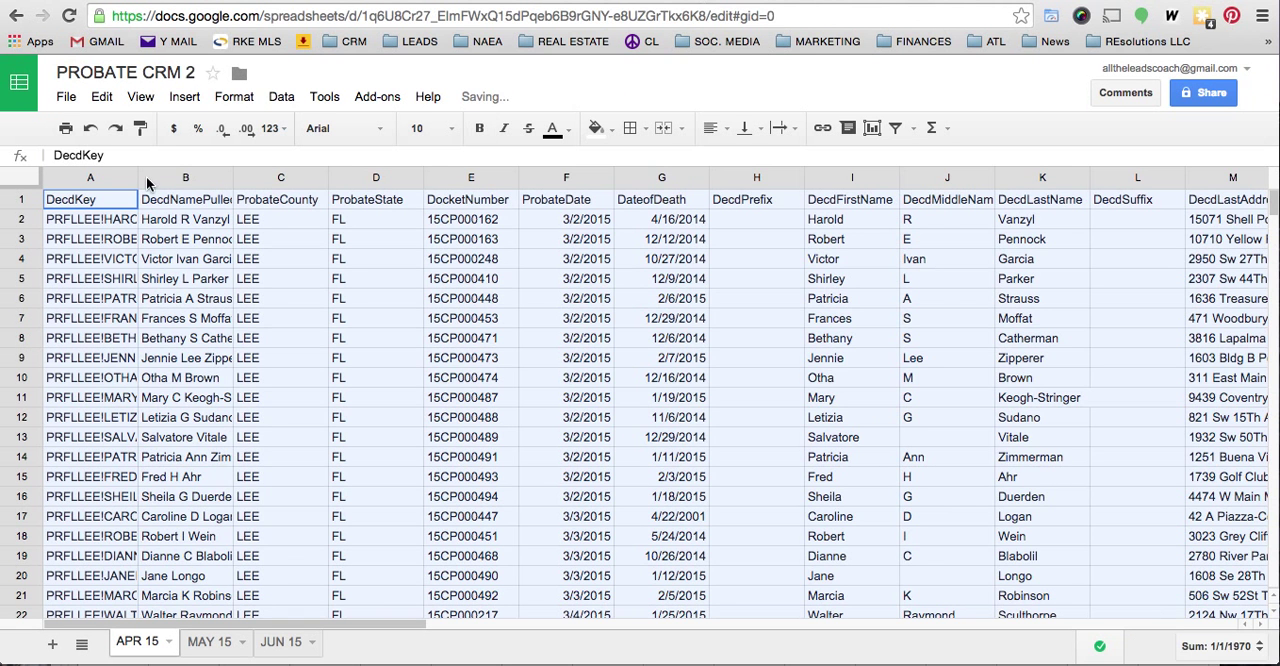
click(86, 201)
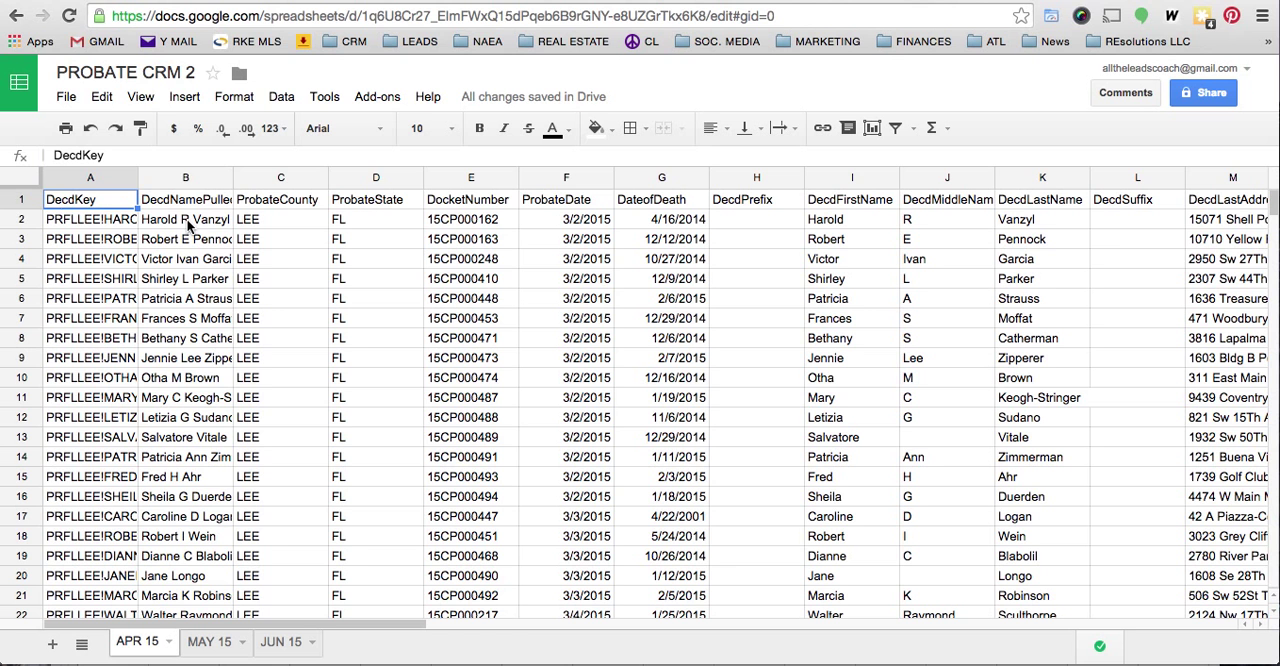
- Format the header row of the APR 15 sheet in bold with a blue fill
click(23, 201)
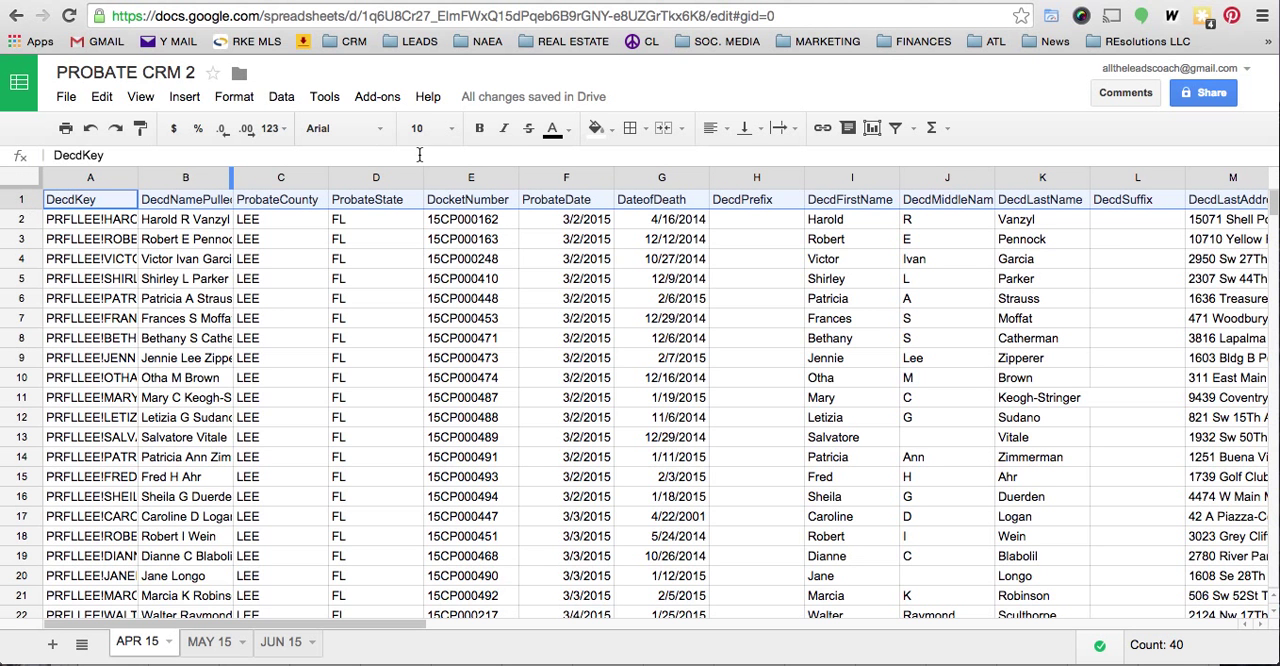
click(480, 129)
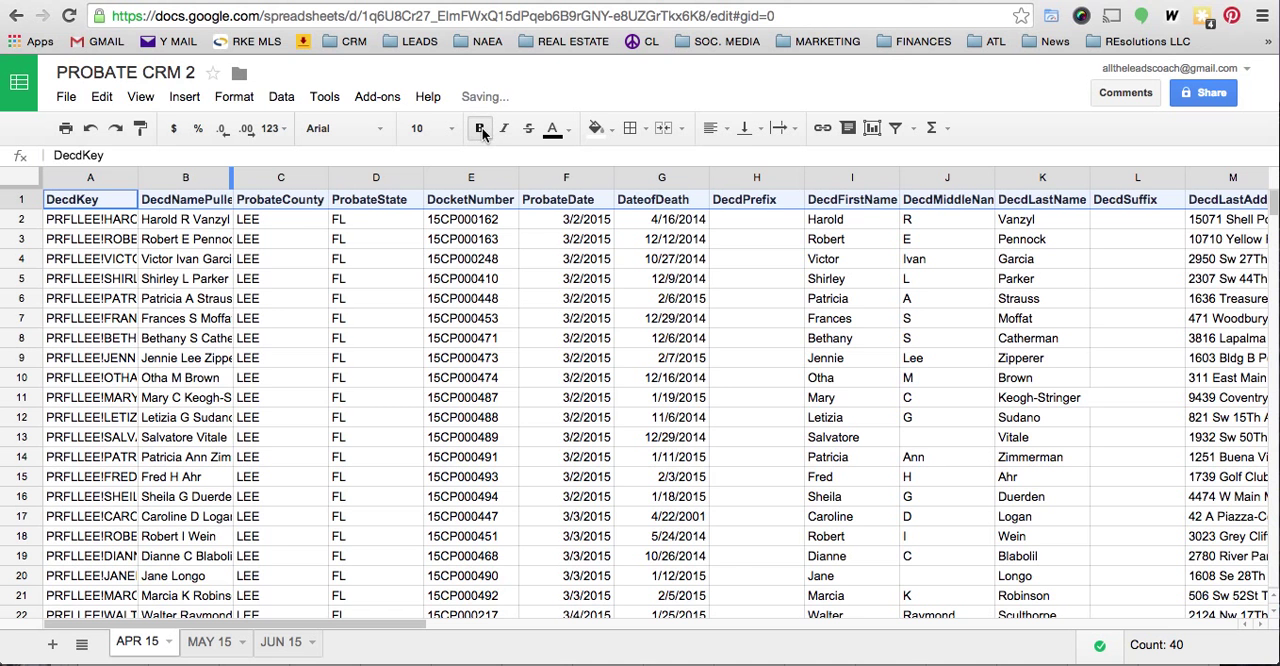
click(613, 130)
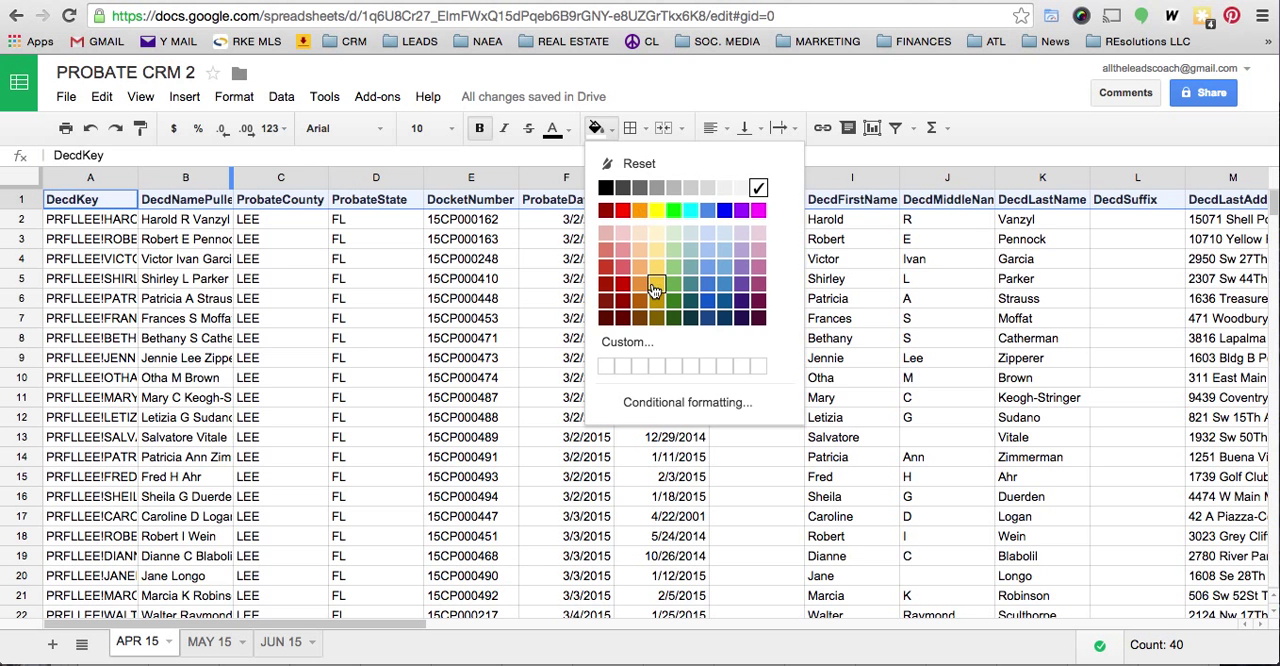
click(709, 290)
click(390, 250)
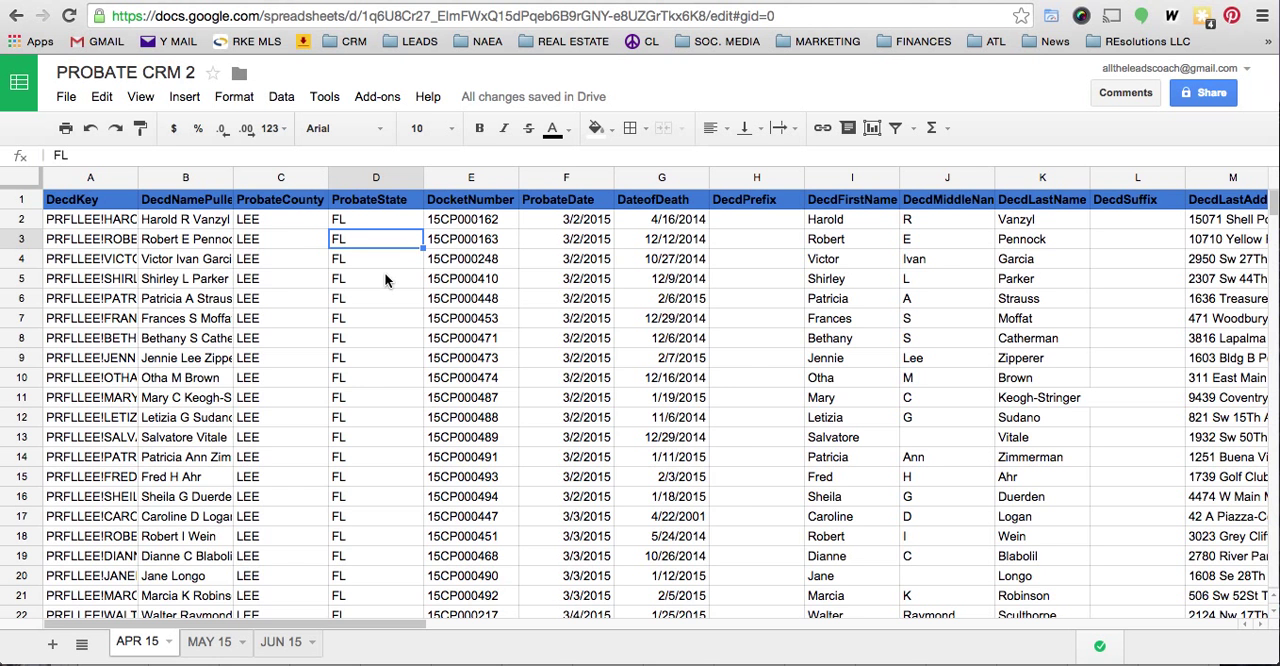
- Insert three empty columns, AO to AQ, to the right of the AttyOffPhone column
scroll(250, 262, right, 15)
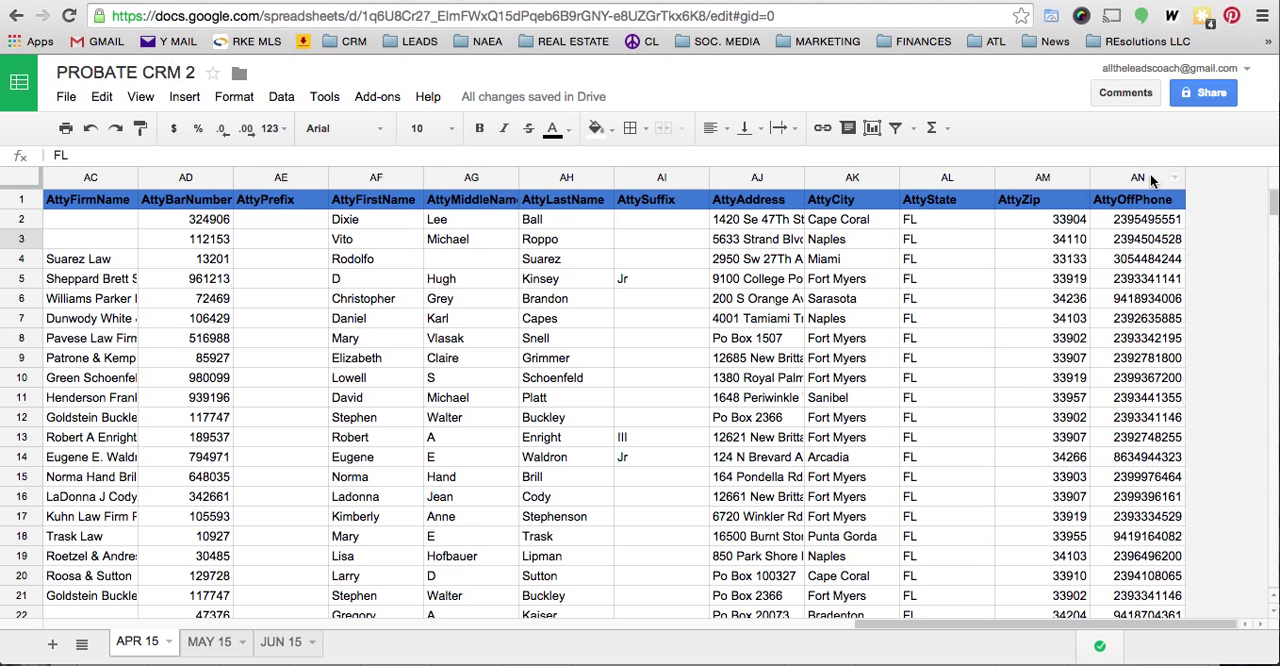
click(1150, 179)
right_click(1150, 179)
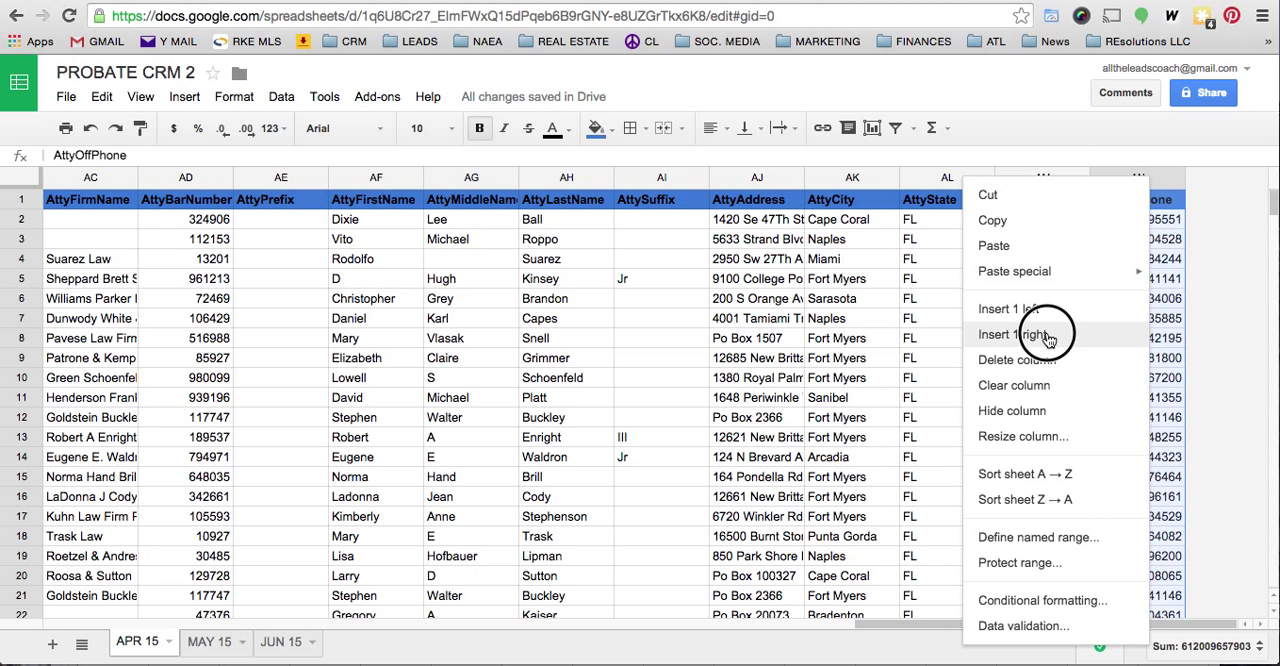
click(1090, 334)
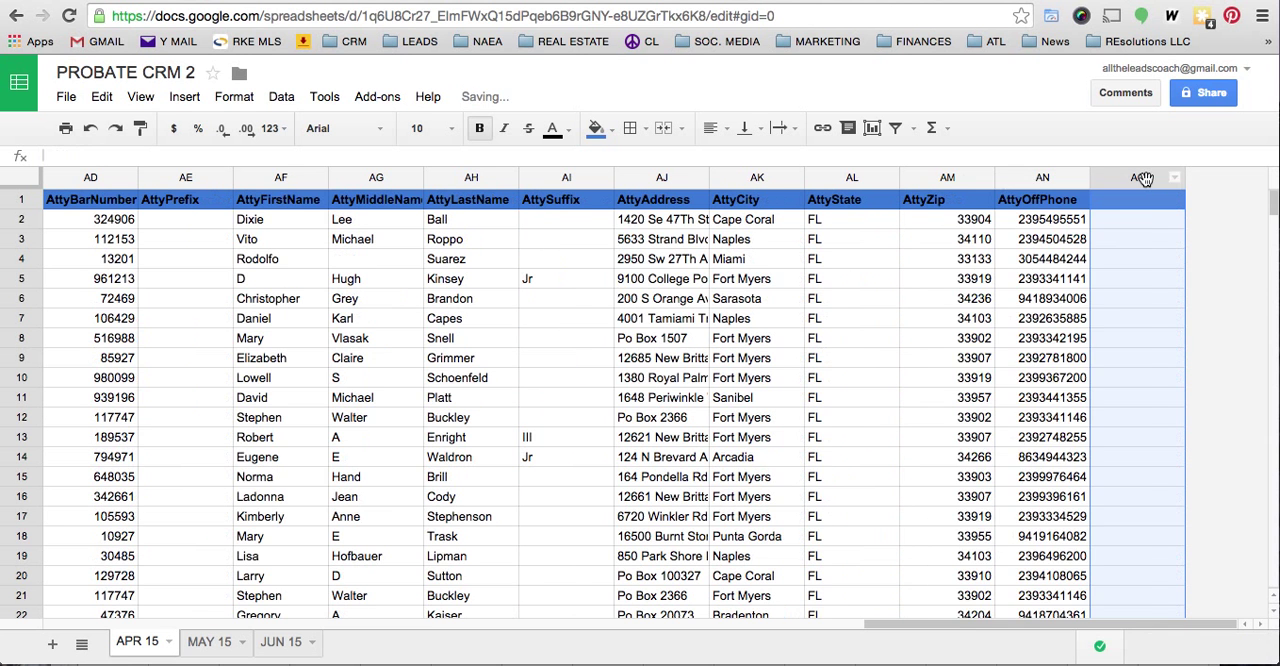
right_click(1143, 178)
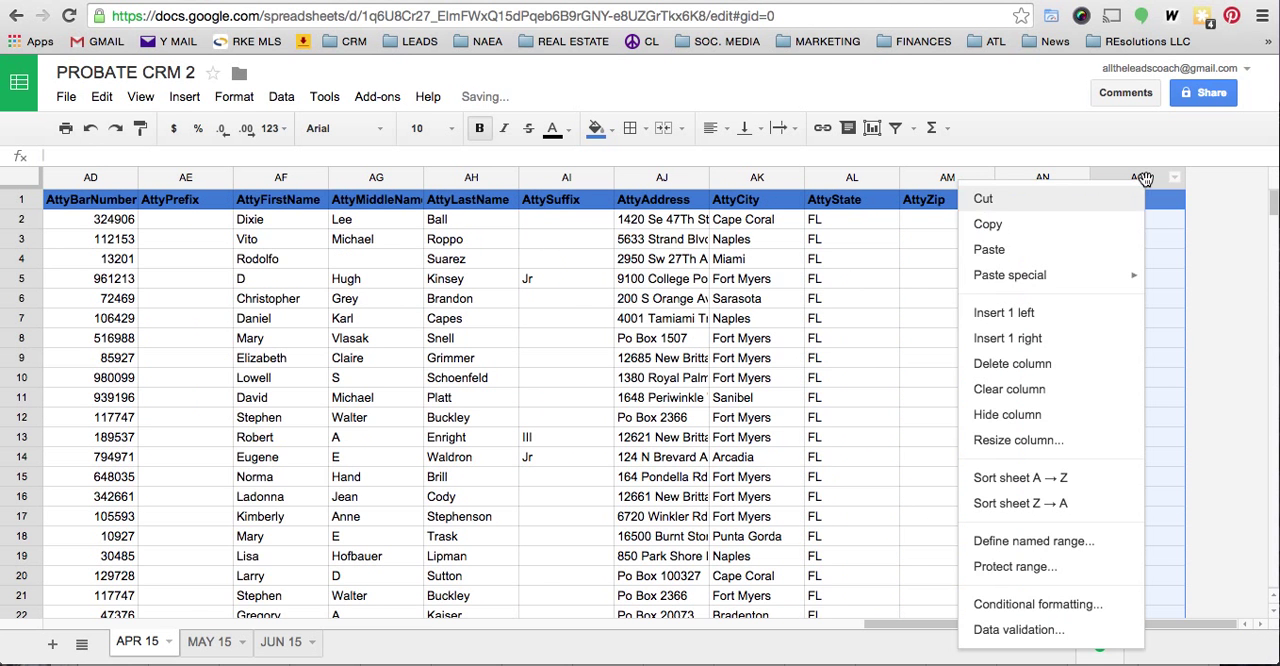
click(1095, 342)
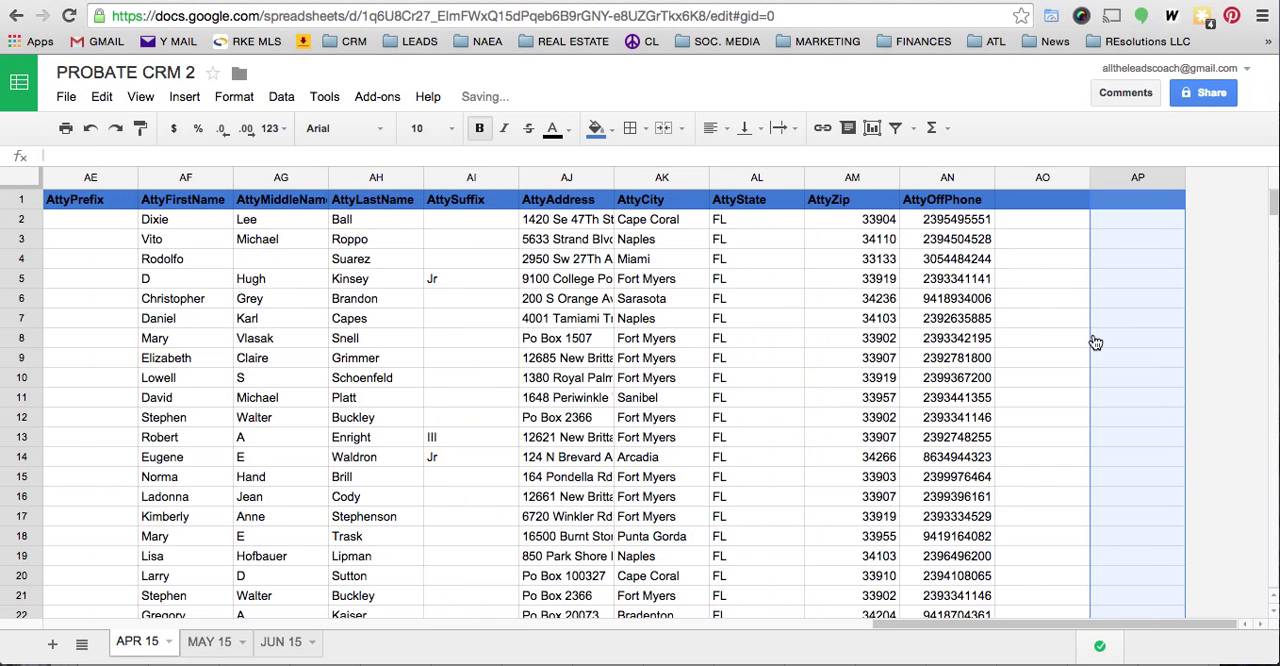
right_click(1105, 179)
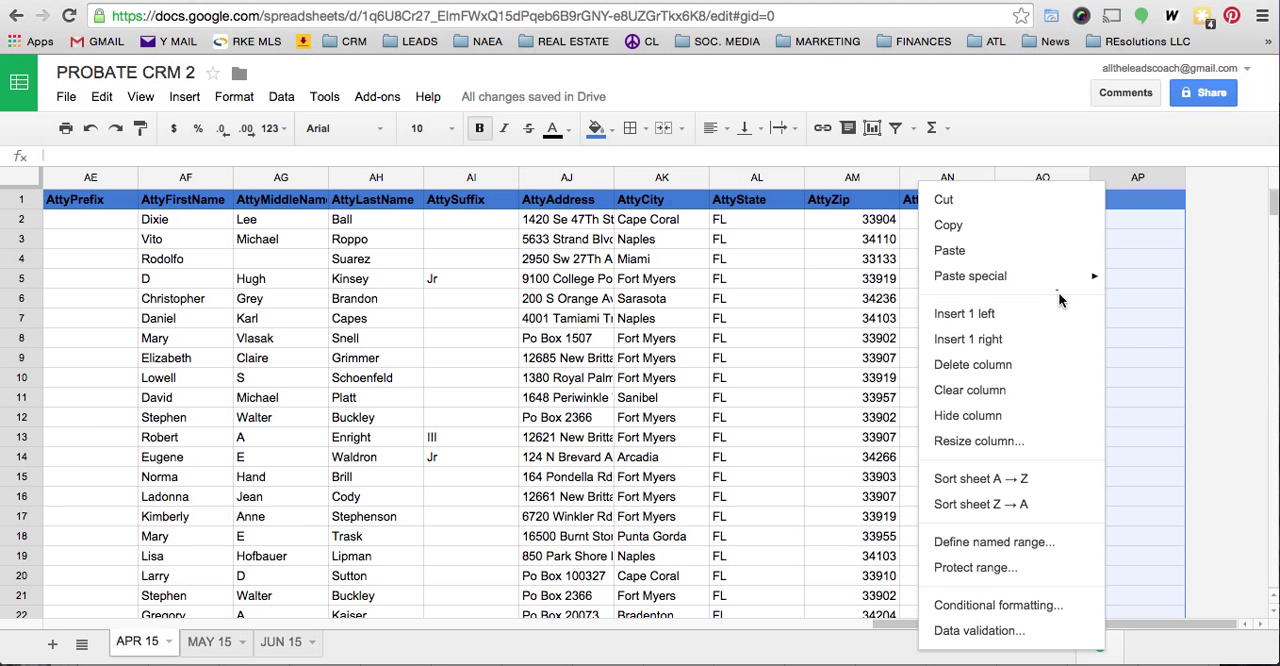
click(1048, 341)
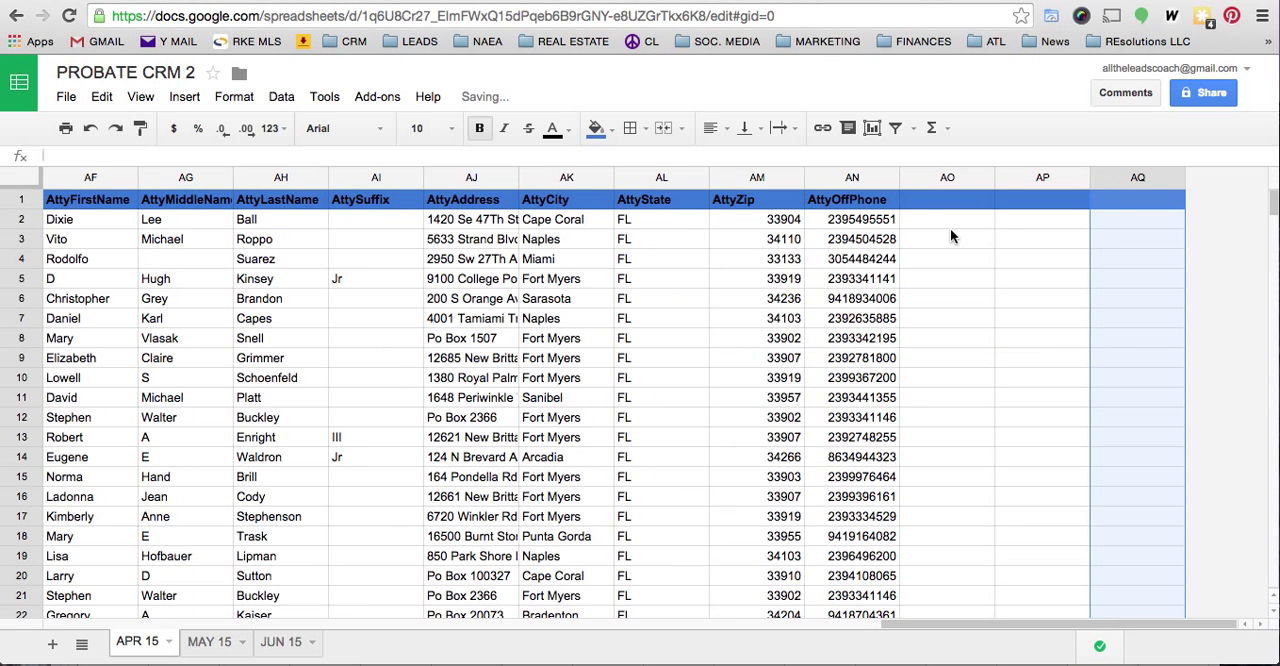
click(941, 199)
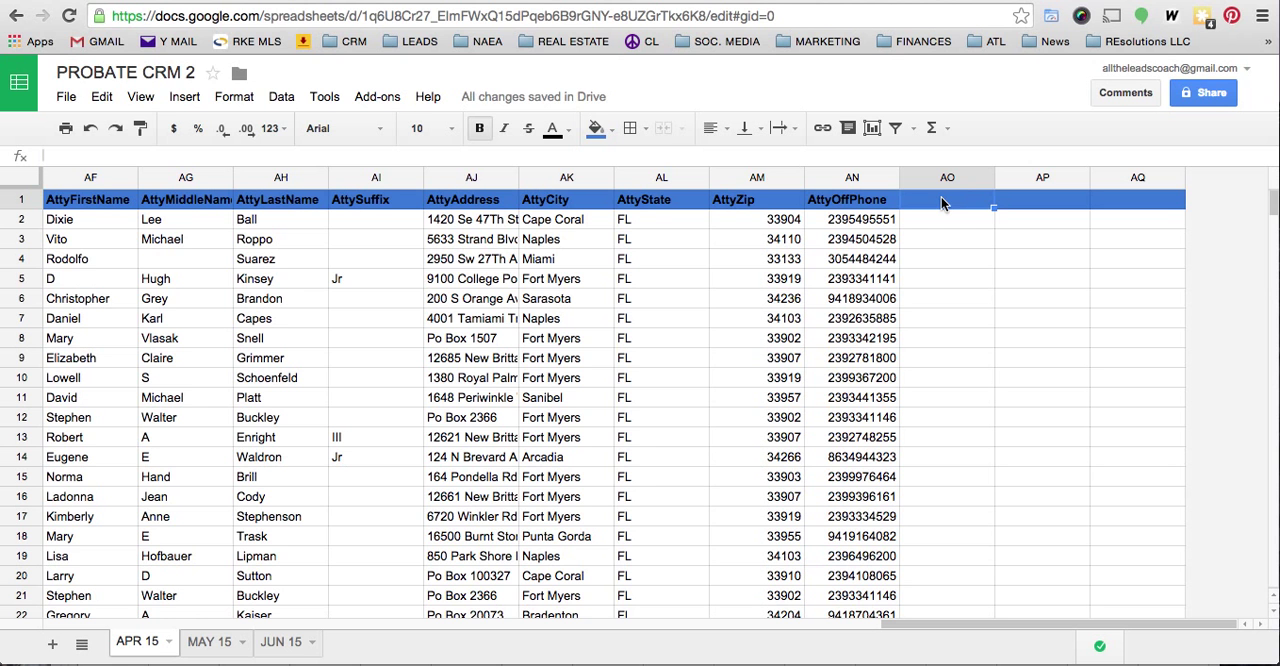
text(CALL #)
text(')
text(1)
key(Tab)
text(CALL )
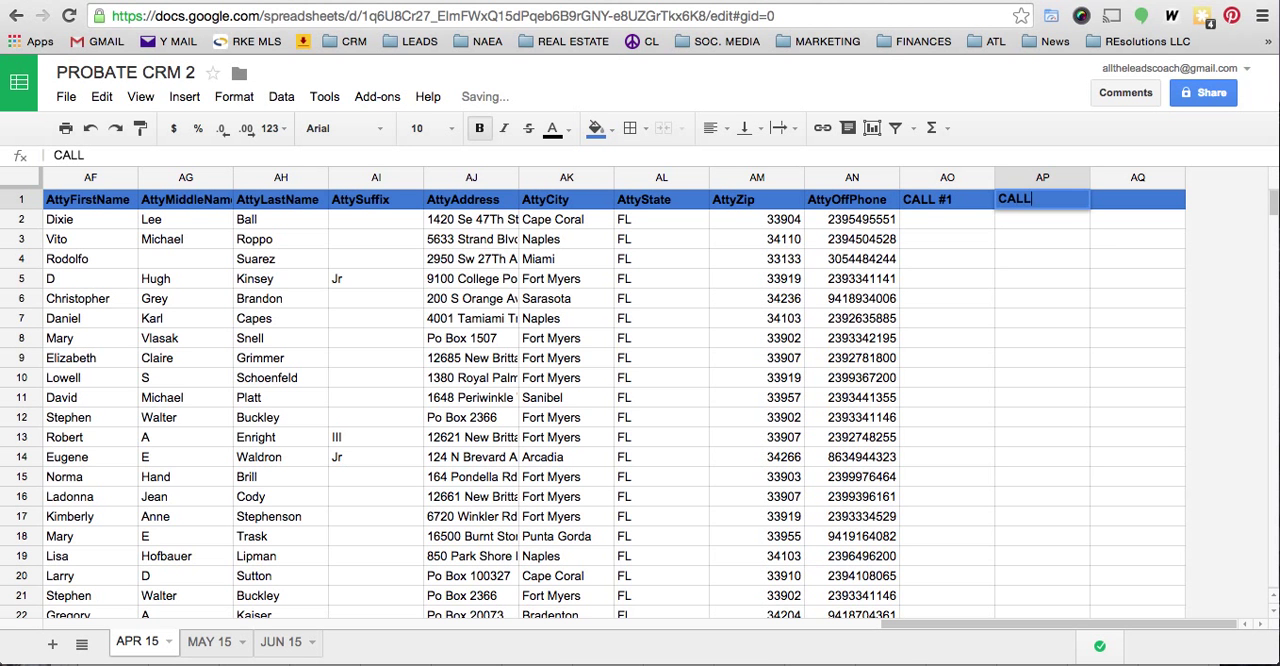
text(#2)
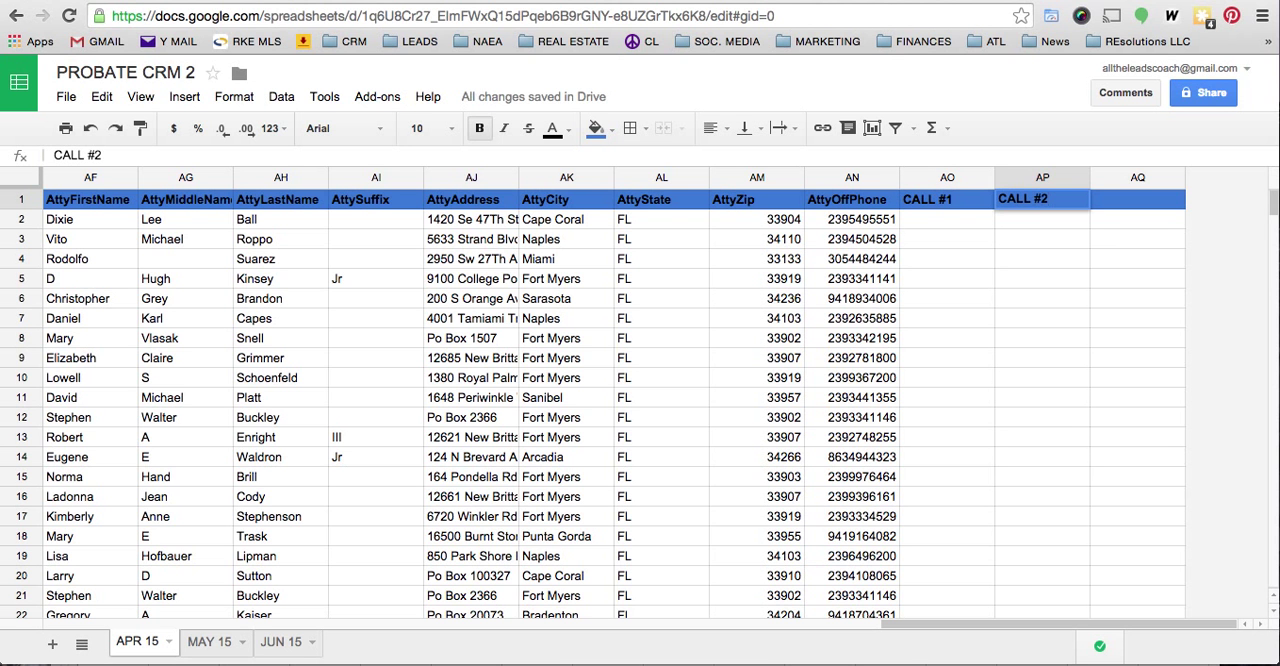
- Enter the headers LETTER #1, LETTER #2 and LETTER #3 in cells AO1, AP1 and AQ1
click(947, 199)
text(L)
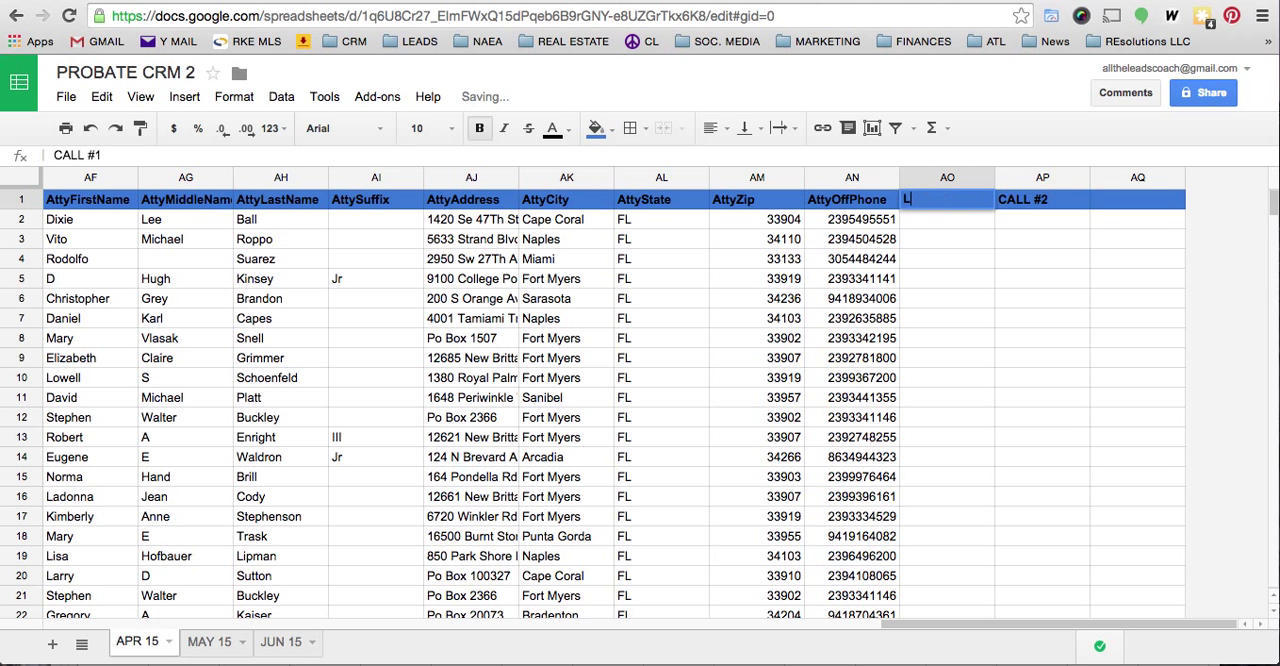
text(ETTER #1)
key(Tab)
text(LETTER #)
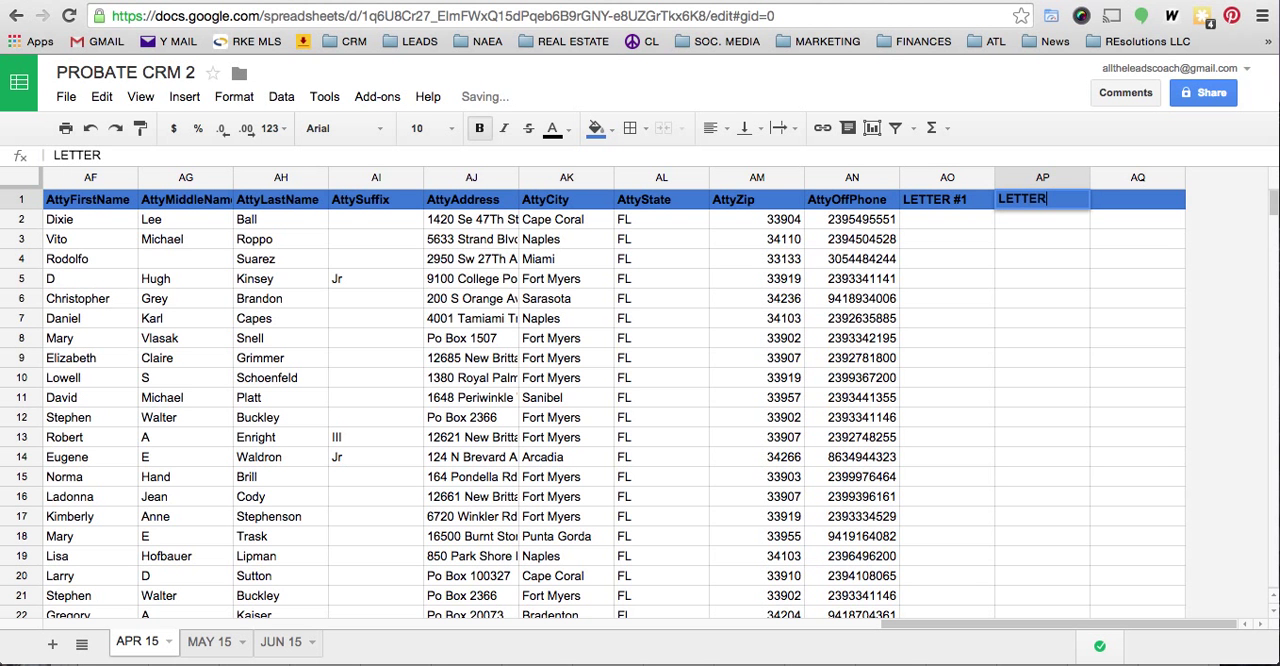
text(2)
key(Tab)
text(LETTER #3)
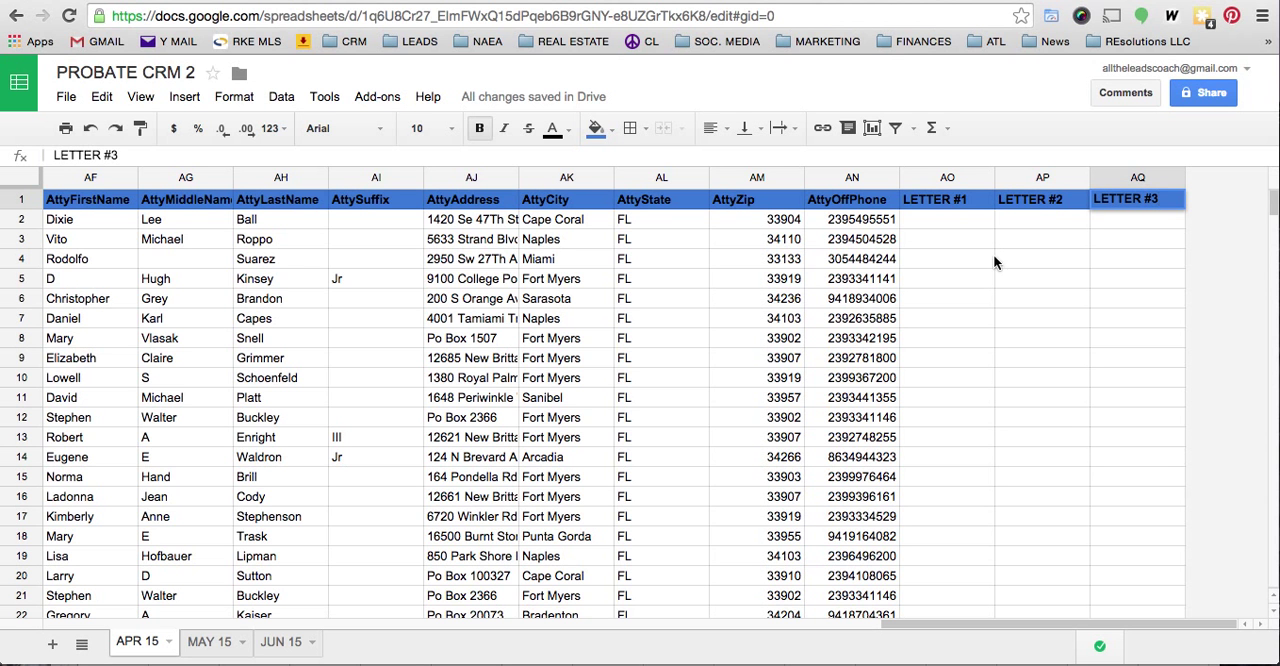
- Insert three empty columns, AR to AT, to the right of the LETTER #3 column
click(1132, 226)
right_click(1152, 173)
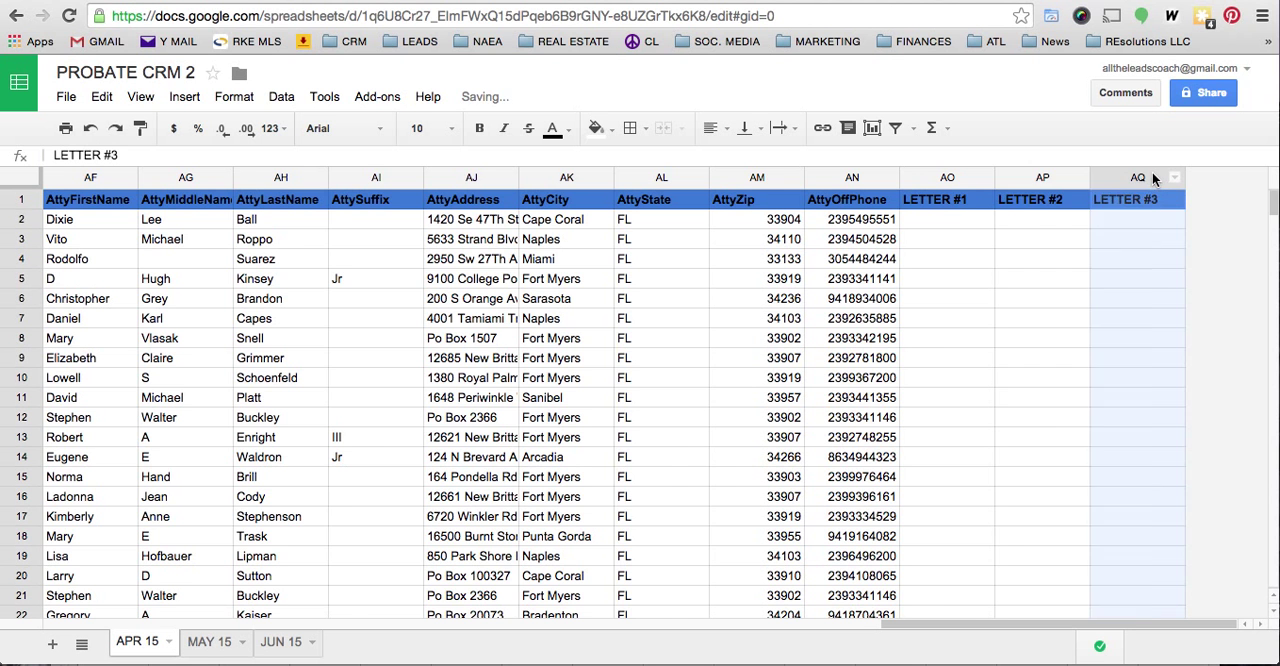
click(1046, 332)
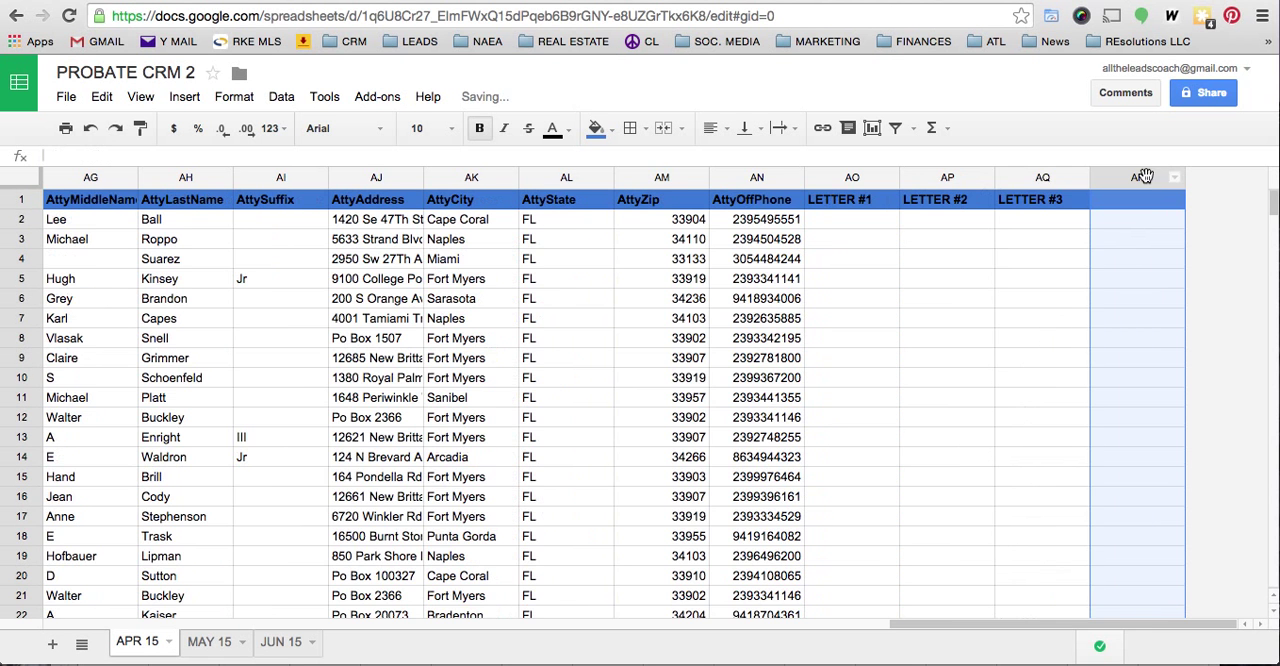
right_click(1145, 176)
click(1067, 345)
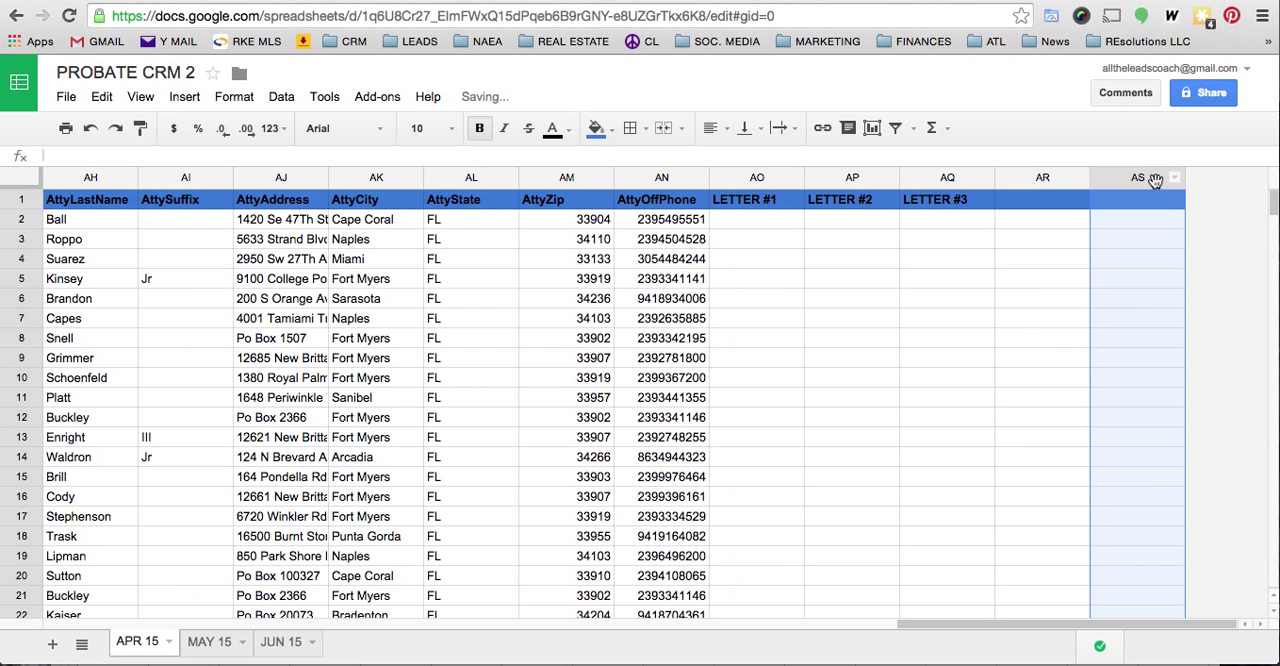
right_click(1155, 179)
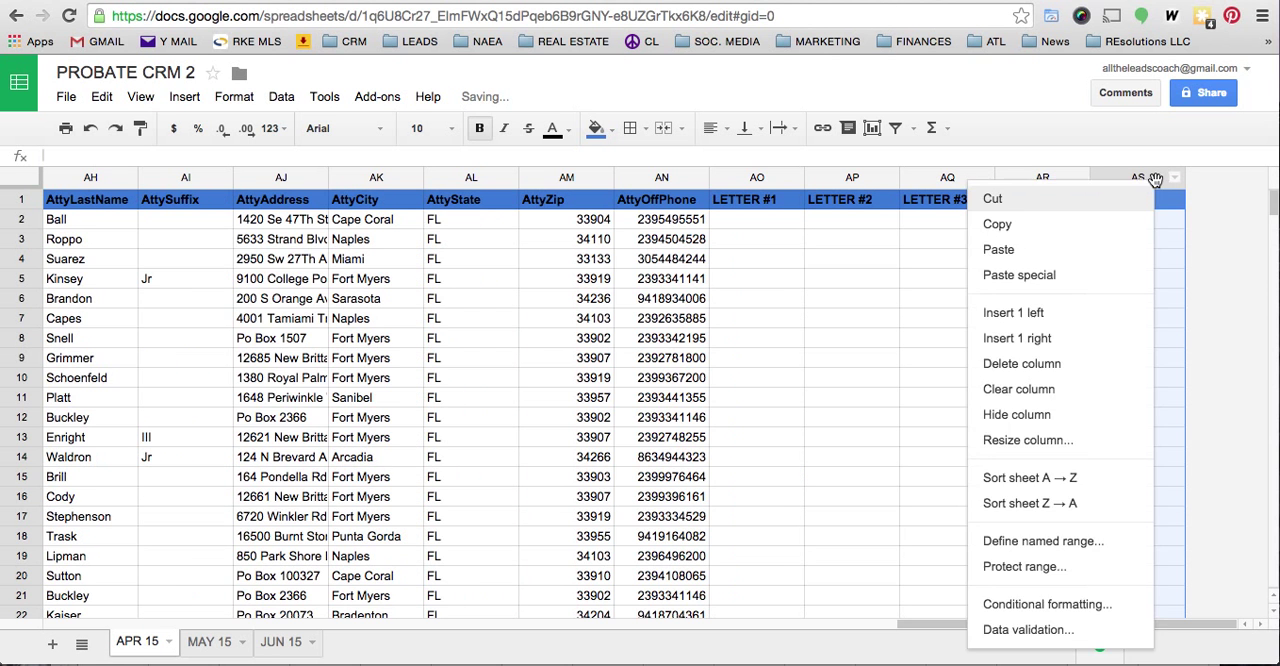
click(1065, 340)
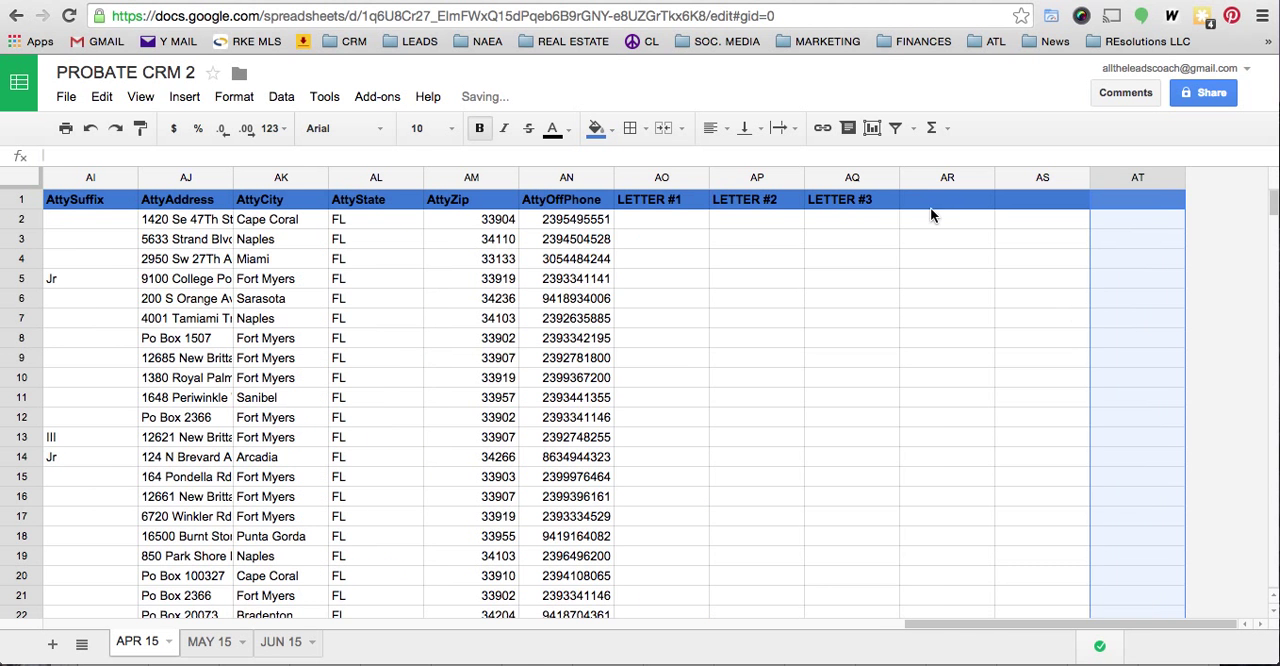
- Enter the headers CALL #1, CALL #2 and CALL #3 in cells AR1, AS1 and AT1
text(CA)
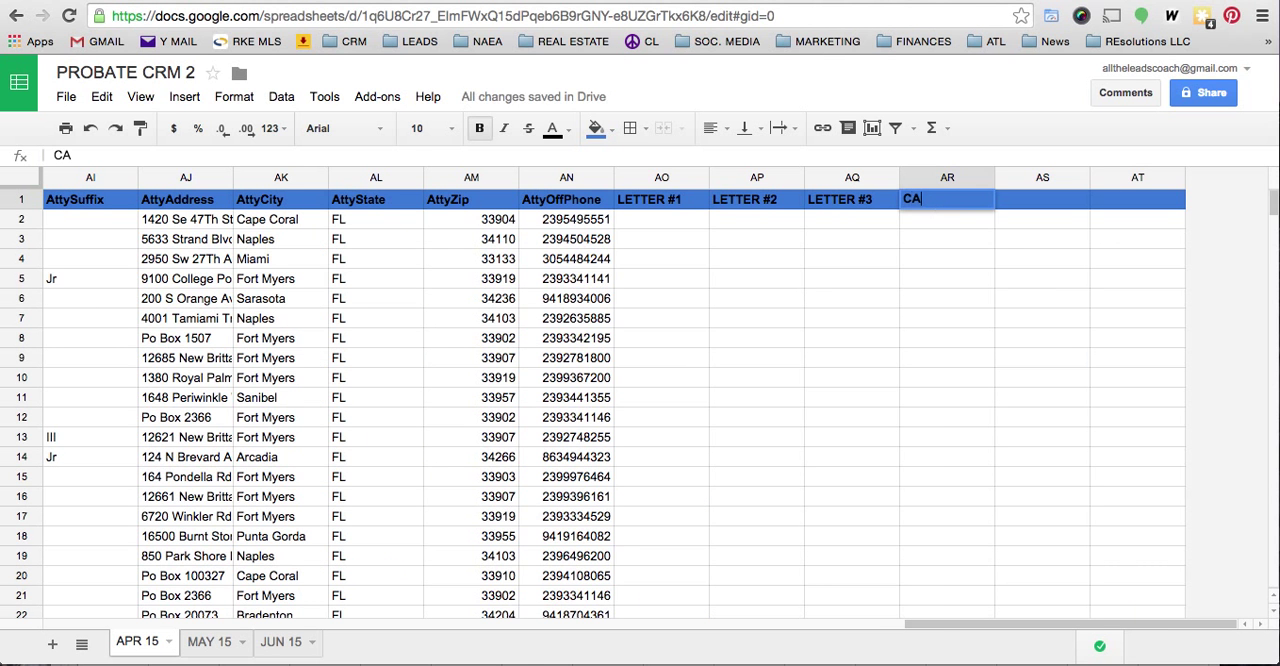
text(LL #1)
key(Tab)
text(CALL #2)
key(Tab)
text(CALL #3)
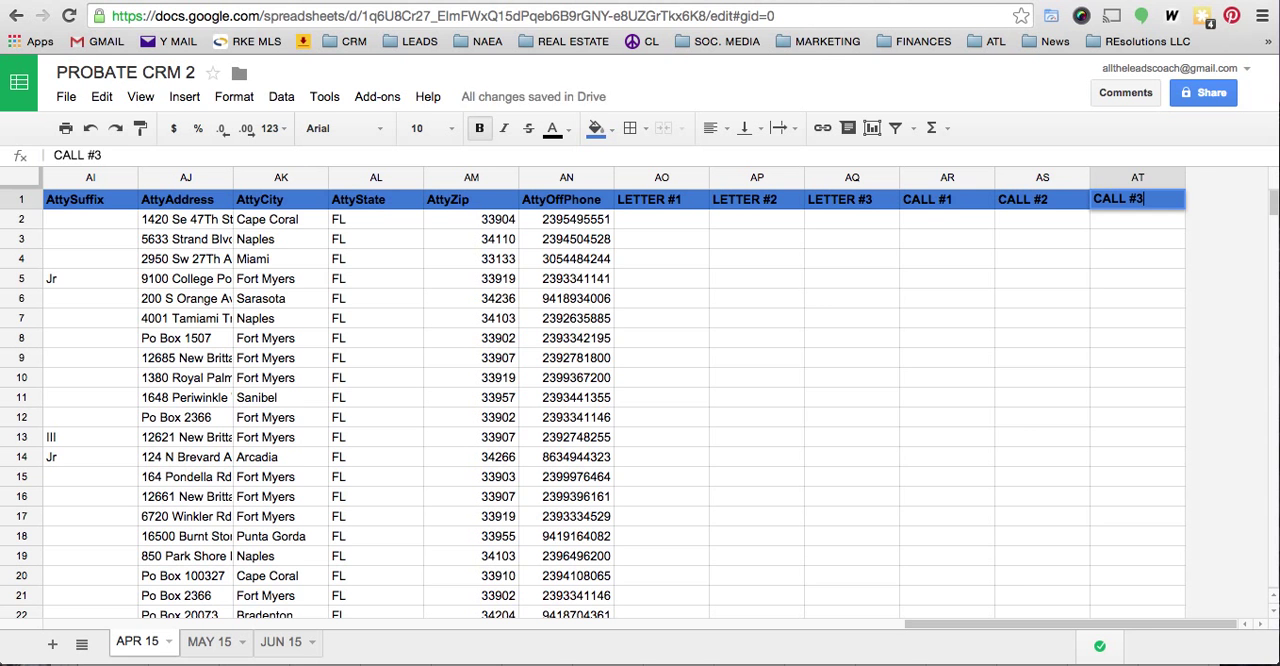
key(Return)
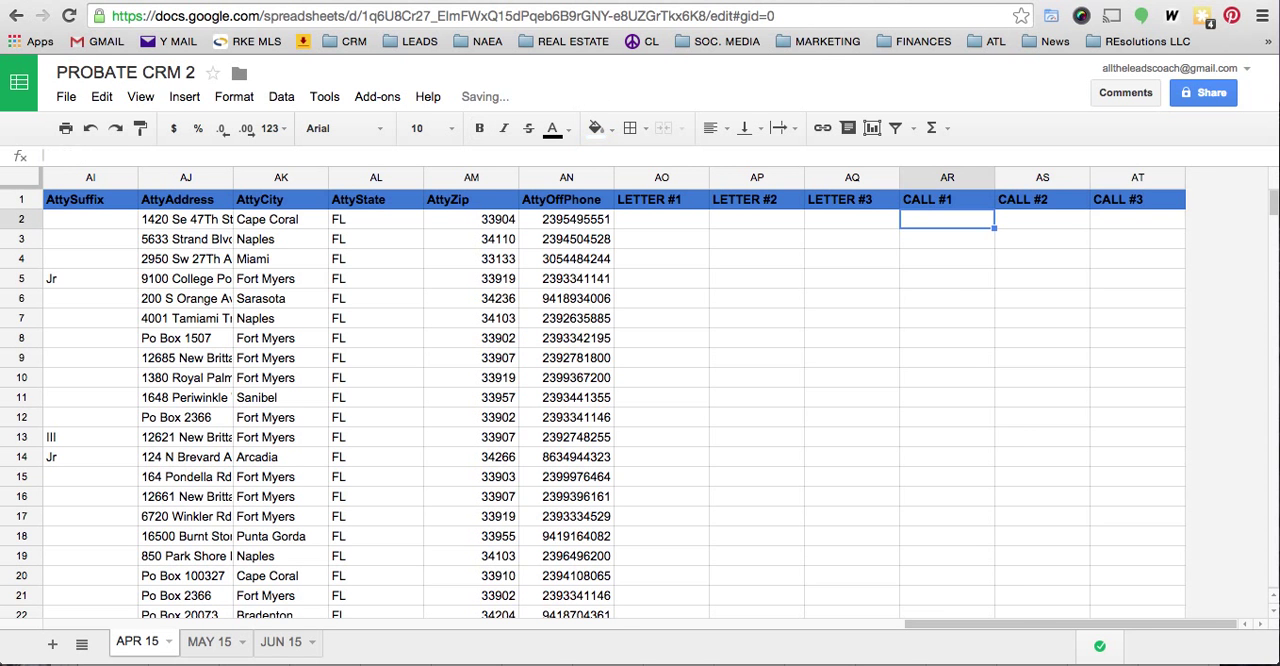
- Insert two empty columns, AU and AV, to the right of the CALL #3 column
right_click(1153, 176)
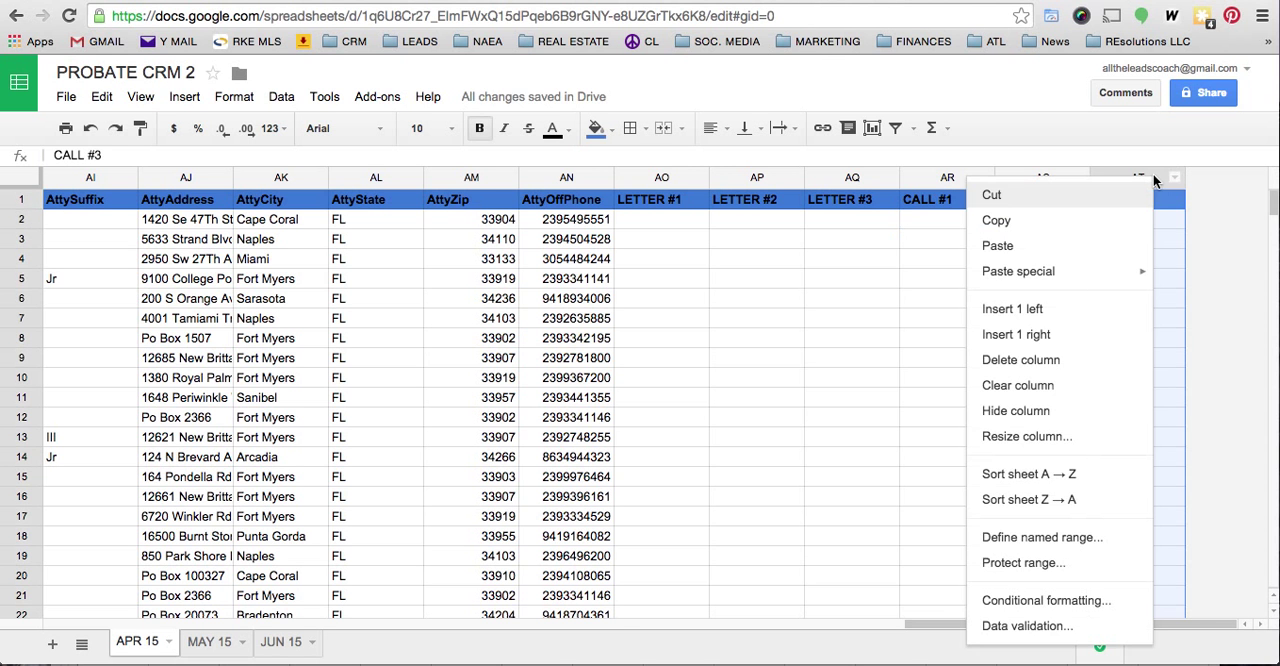
click(1079, 339)
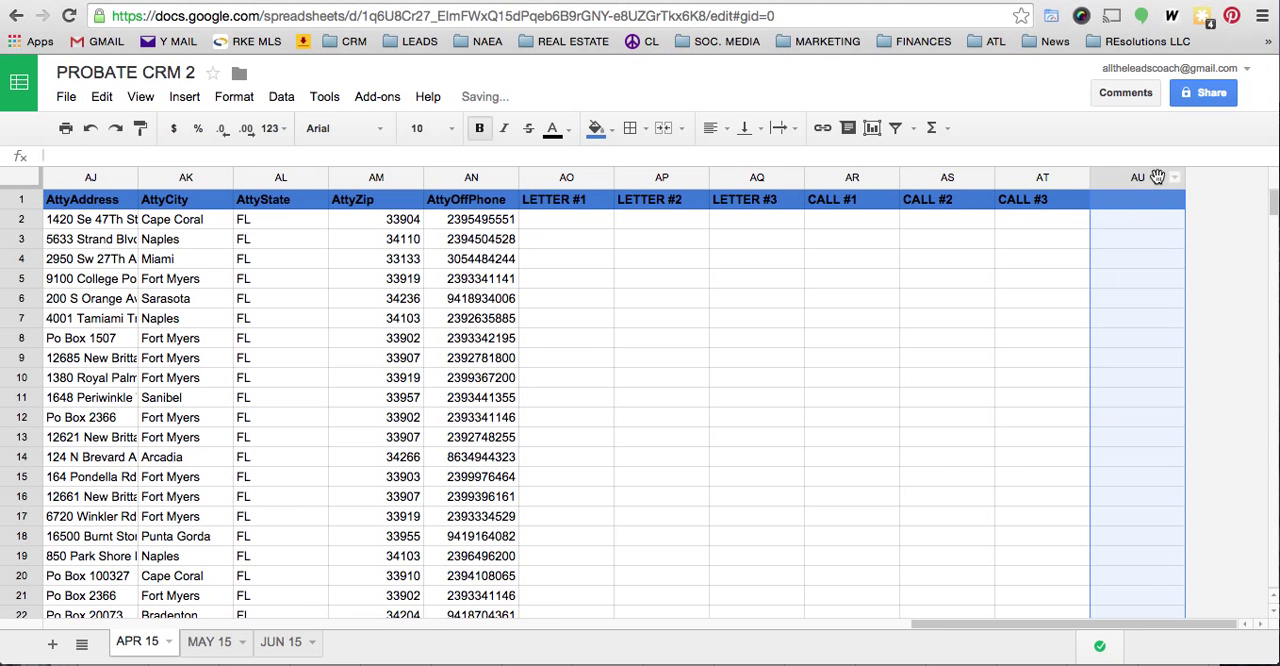
right_click(1155, 181)
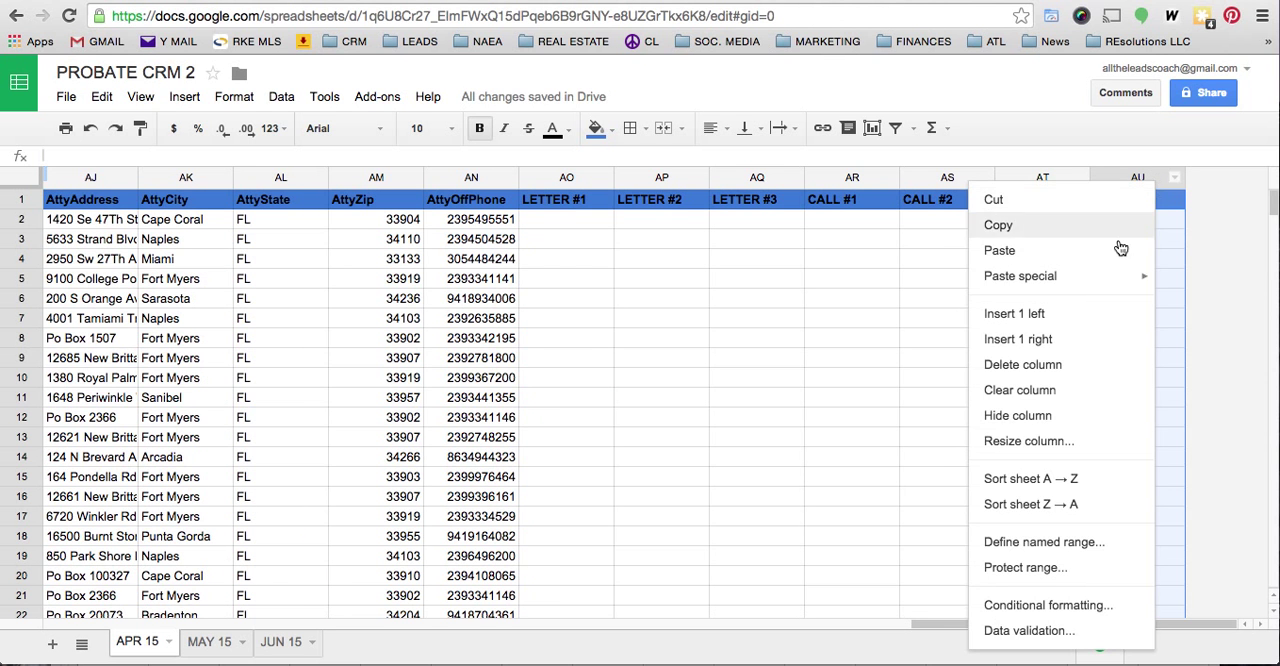
click(1077, 339)
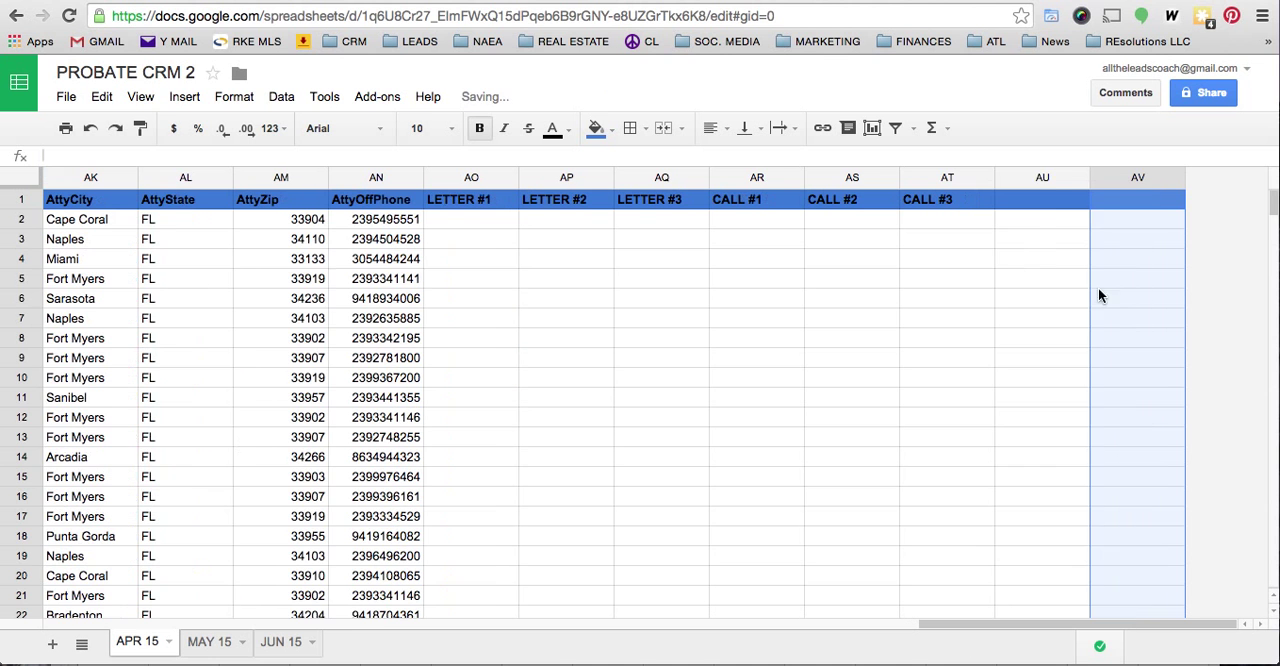
- Enter the headers ATTY LETTER and ATTY CALL in cells AU1 and AV1
click(1039, 204)
text(ATTY LETTER)
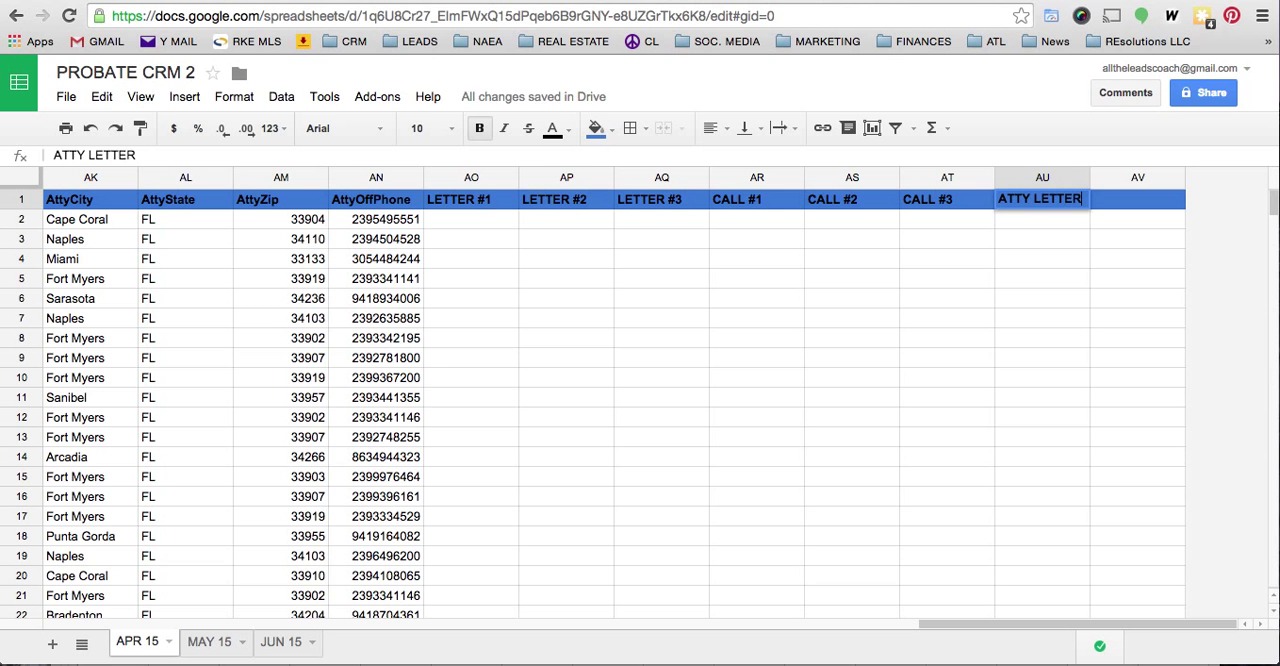
key(Tab)
text(ATTY CALL)
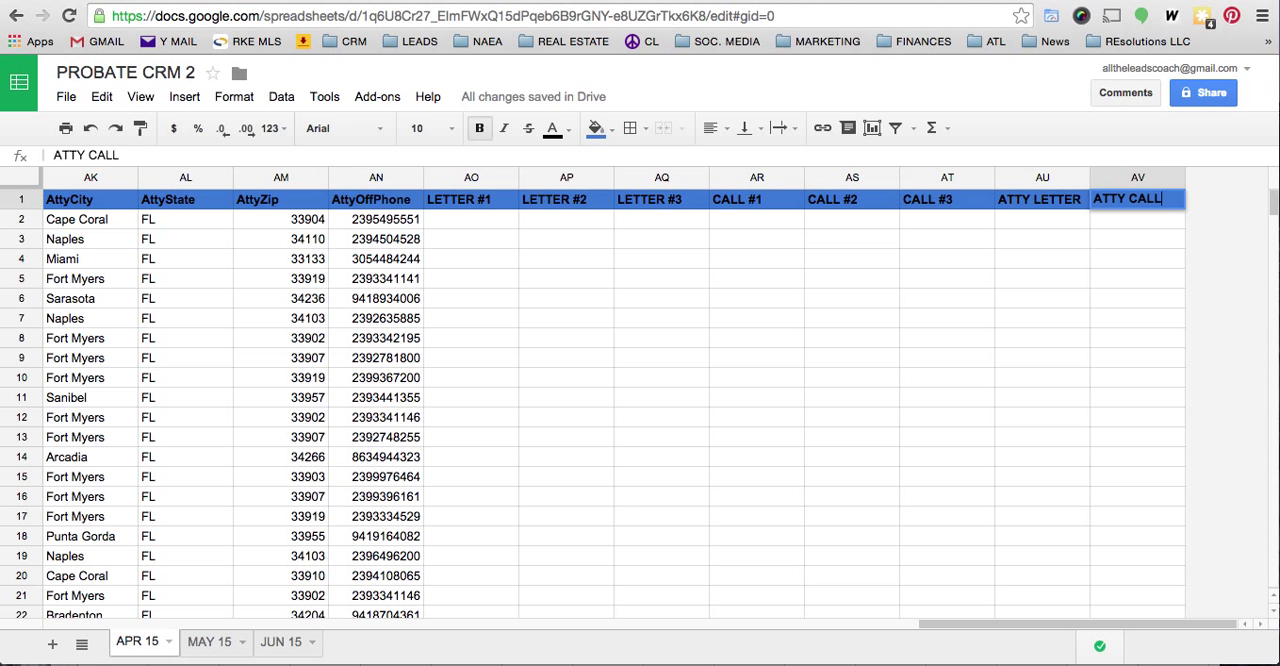
key(Return)
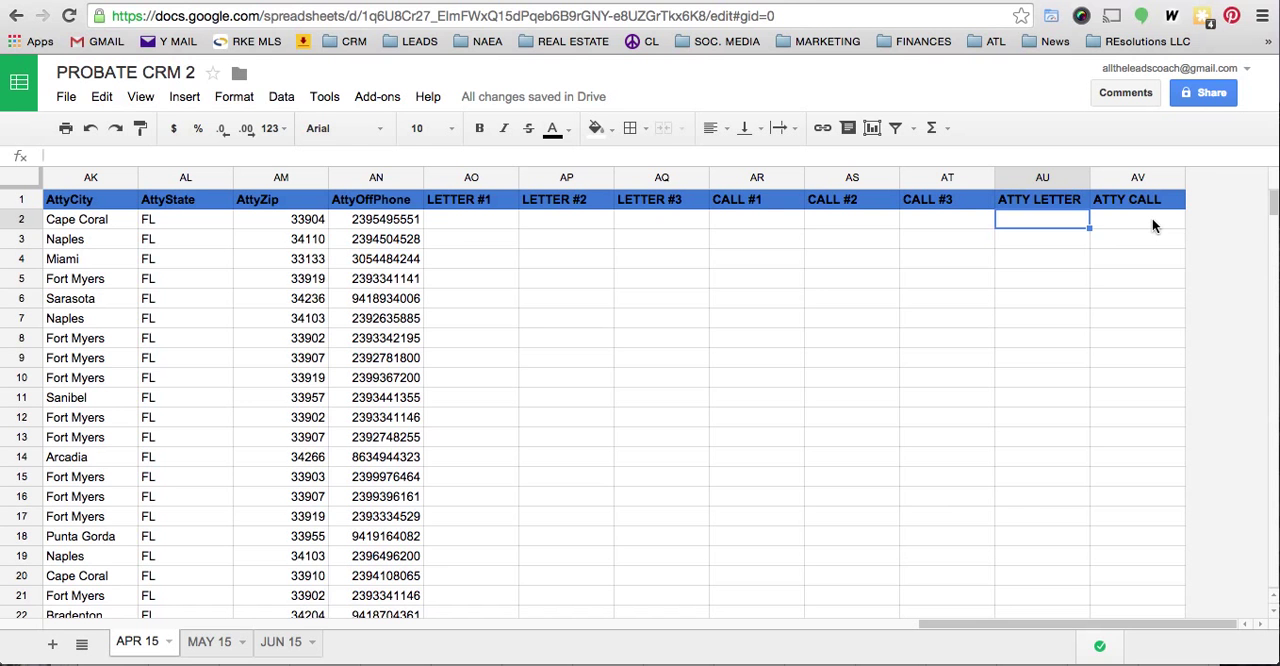
- Enter the date 2/24/2015 in cell AO2 under LETTER #1
click(459, 220)
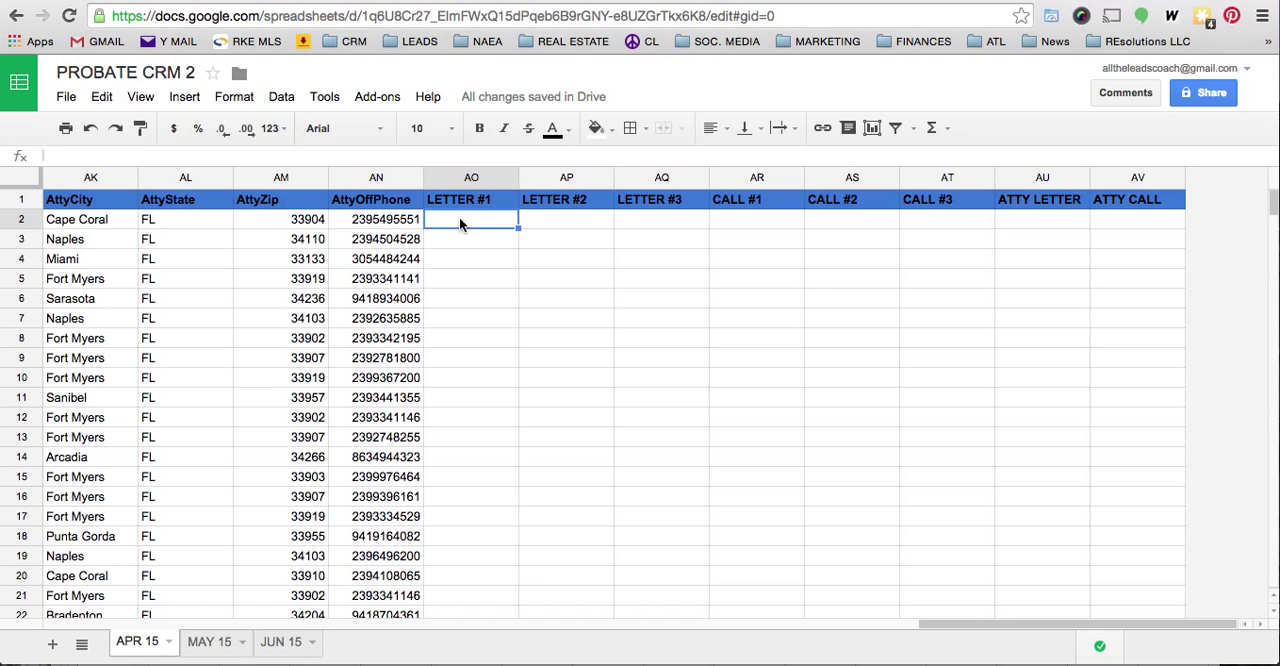
text(2/24)
text(/20)
text(1)
text(5)
key(Return)
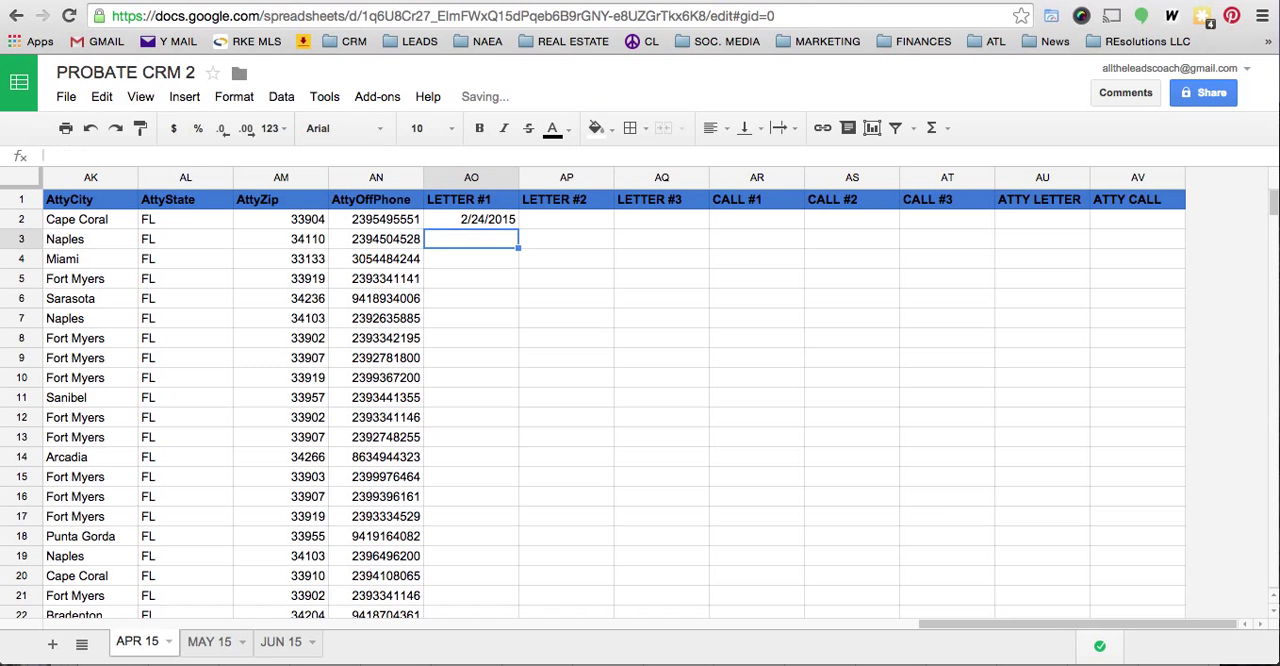
- Try to fill the date from AO2 down the LETTER #1 column to row 210, and undo the fill
click(484, 216)
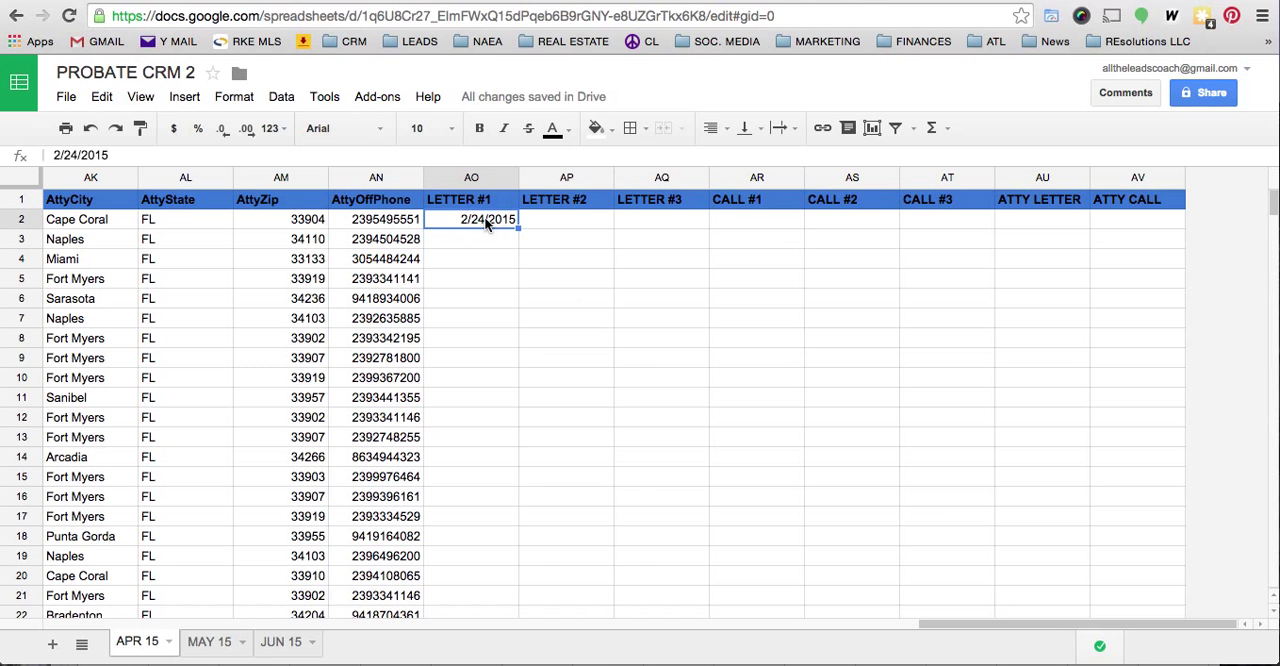
scroll(537, 277, down, 1)
scroll(537, 277, up, 1)
drag(518, 228, 485, 363)
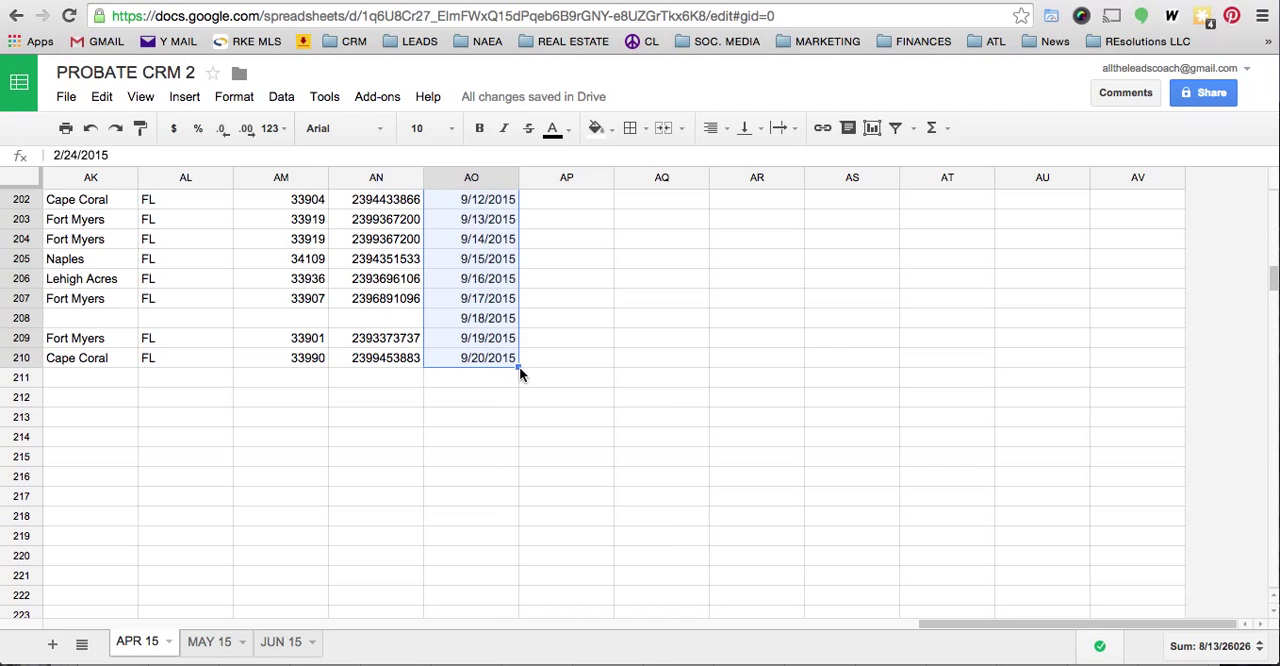
right_click(483, 347)
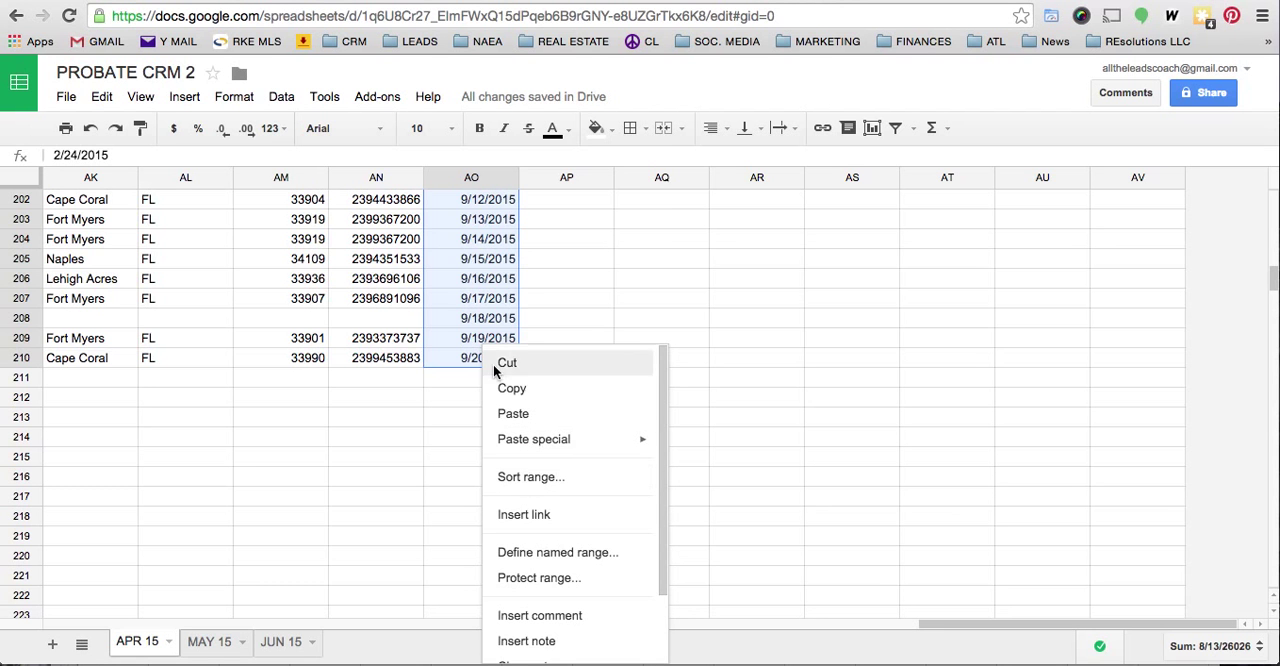
click(483, 289)
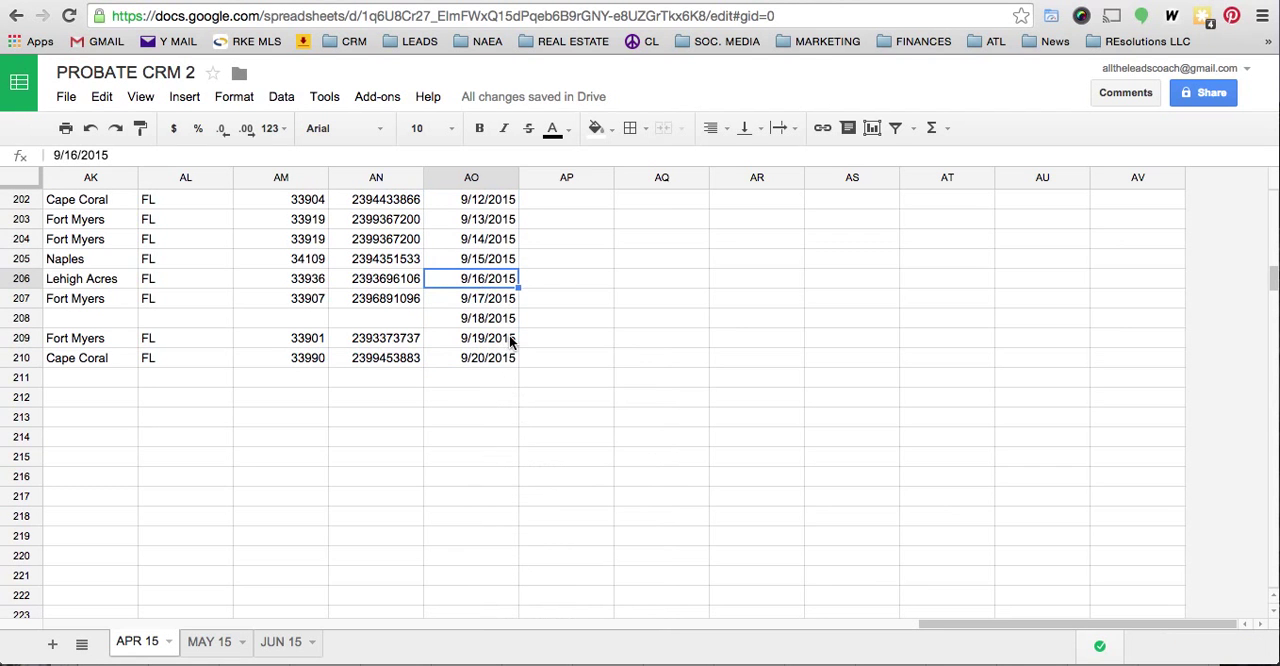
scroll(510, 342, up, 20)
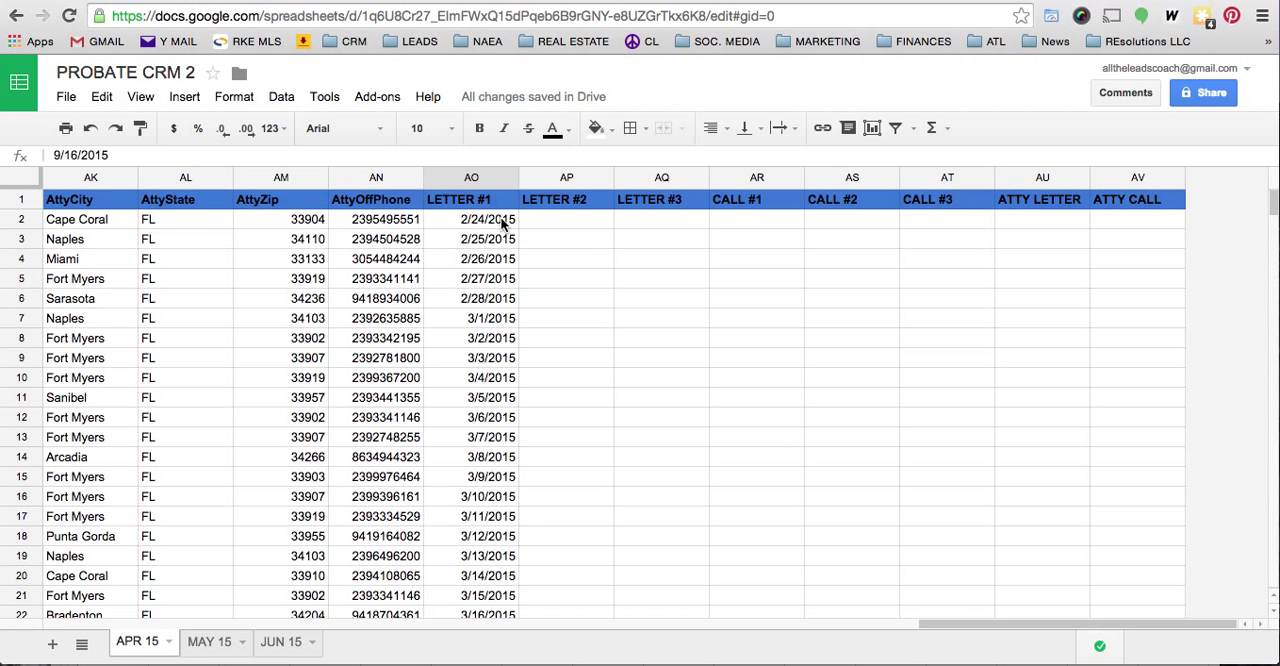
click(490, 221)
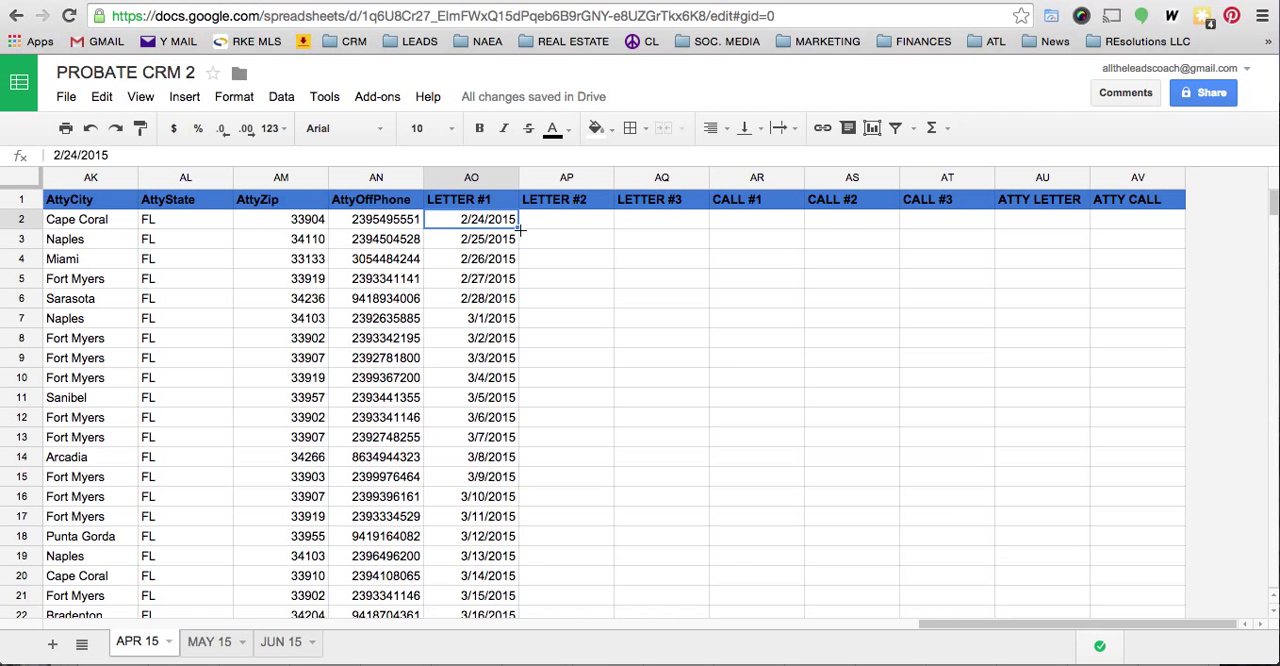
key(super+z)
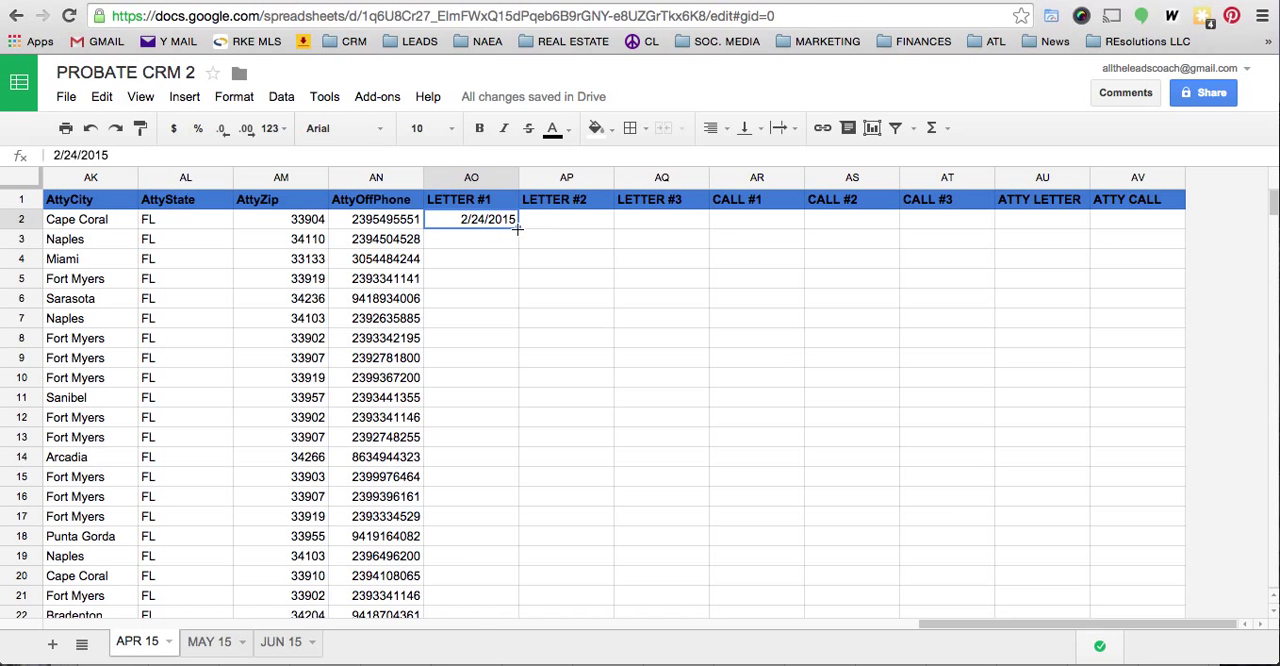
- Try auto-filling the AO2 date down the whole LETTER #1 column again, and undo the fill
double_click(517, 228)
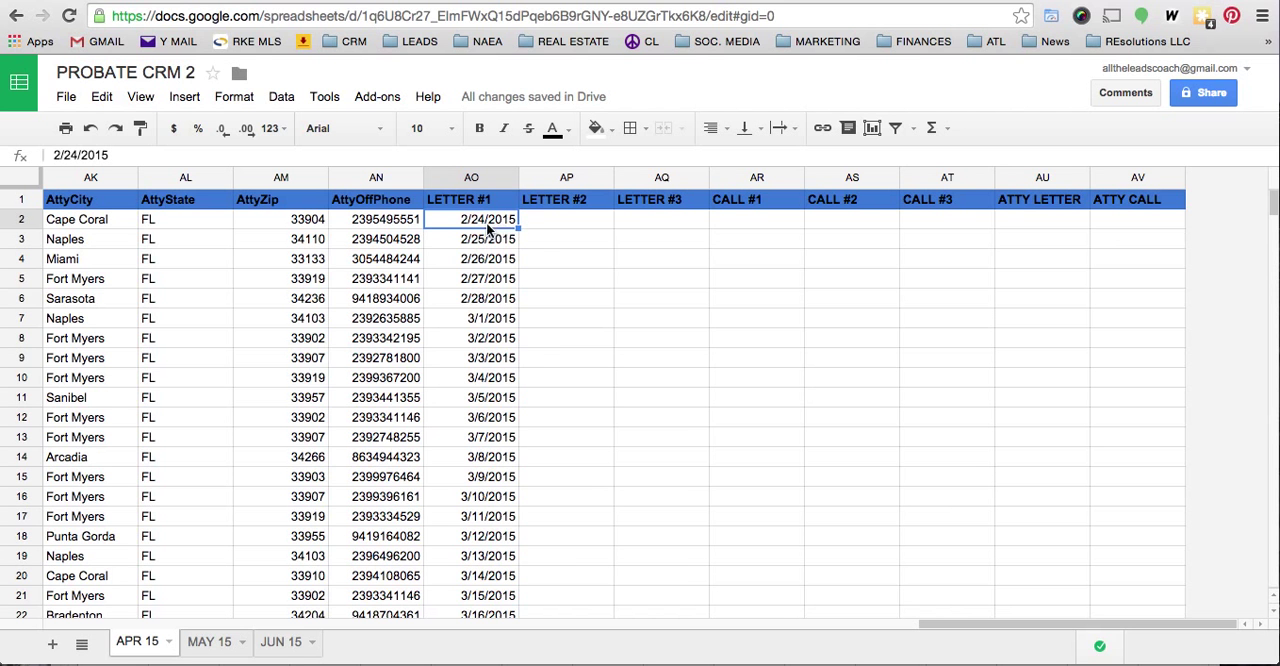
right_click(486, 226)
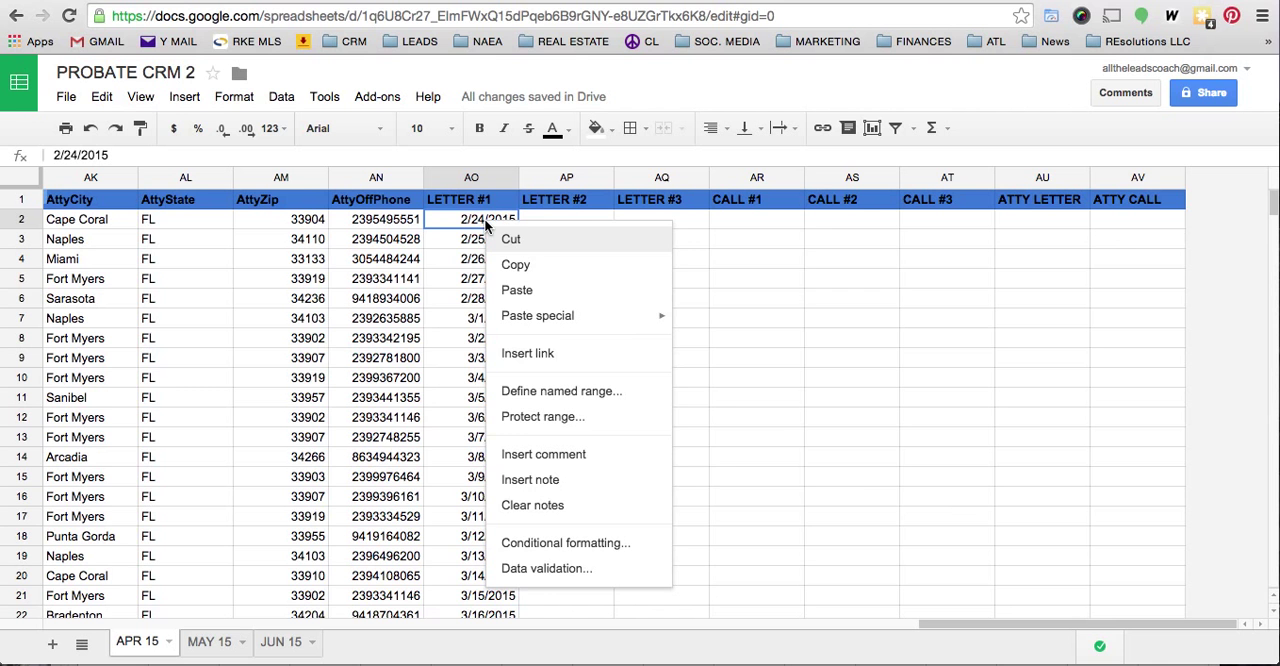
mouse_move(546, 326)
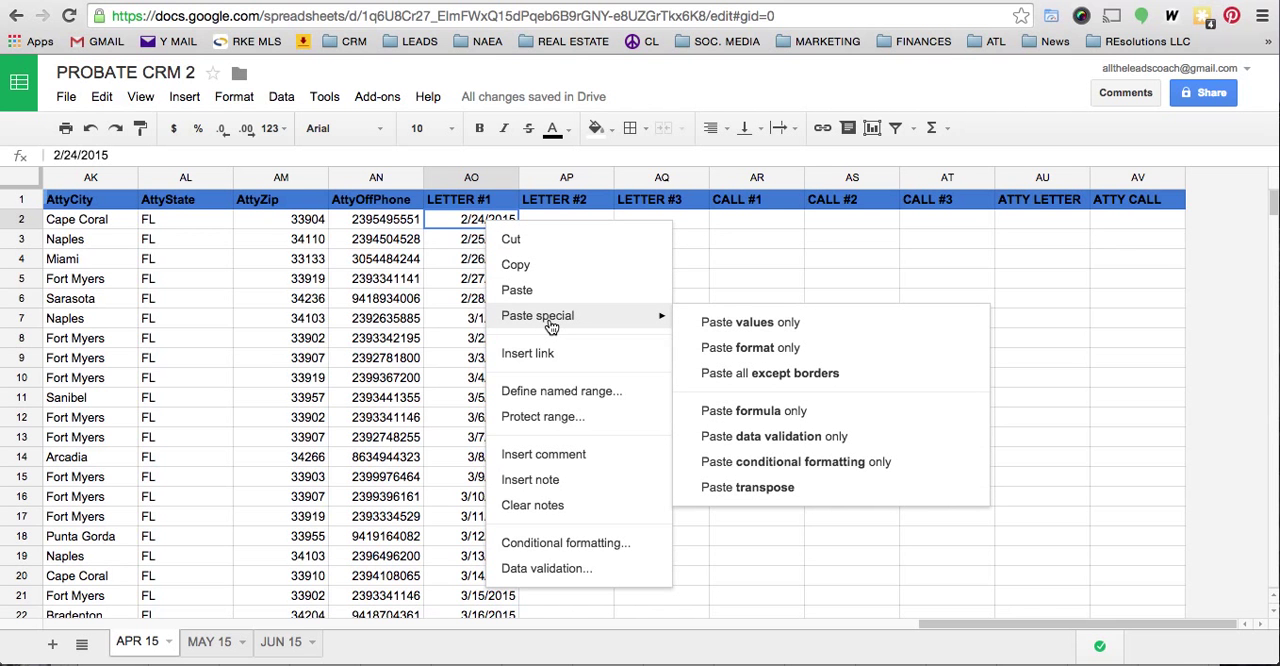
click(469, 222)
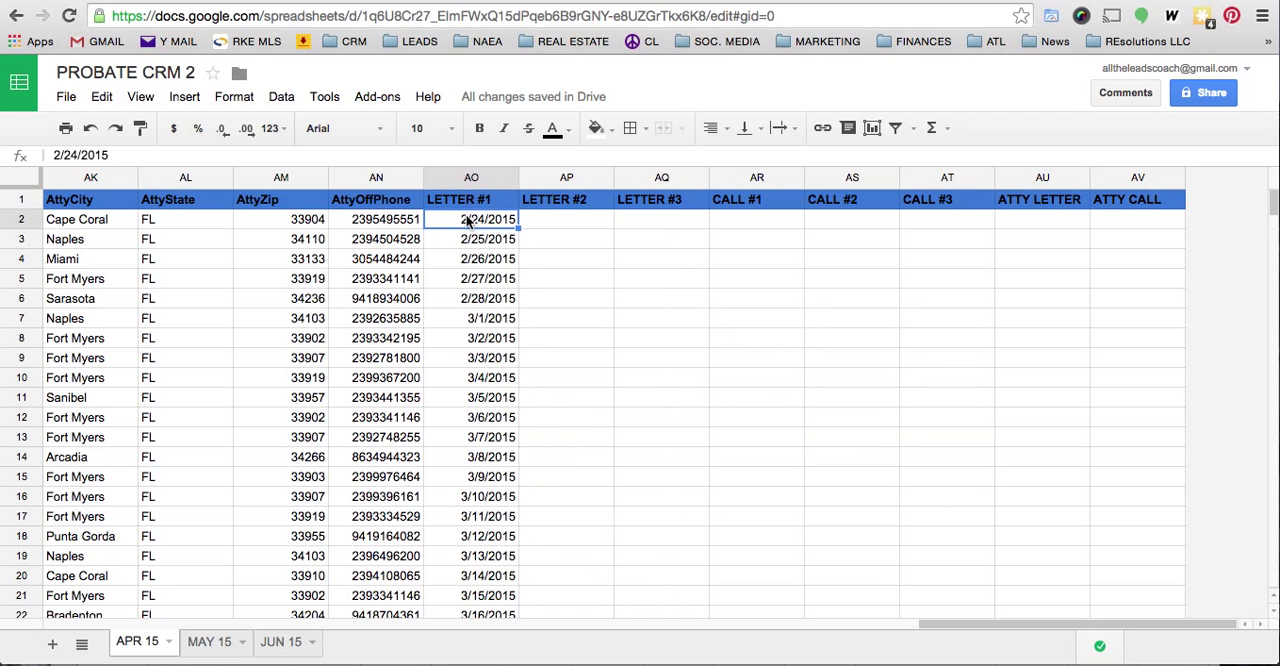
key(ctrl+z)
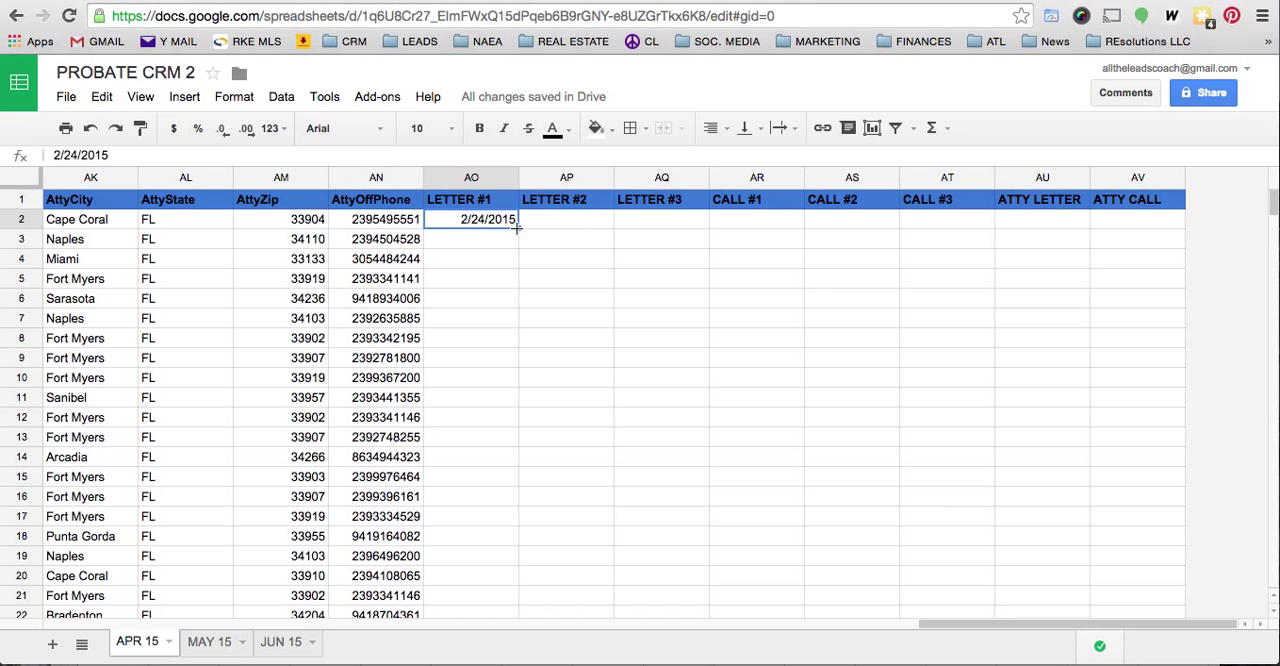
- Try to fill the date from AO2 down only to AO13, and undo the fill
drag(516, 227, 507, 450)
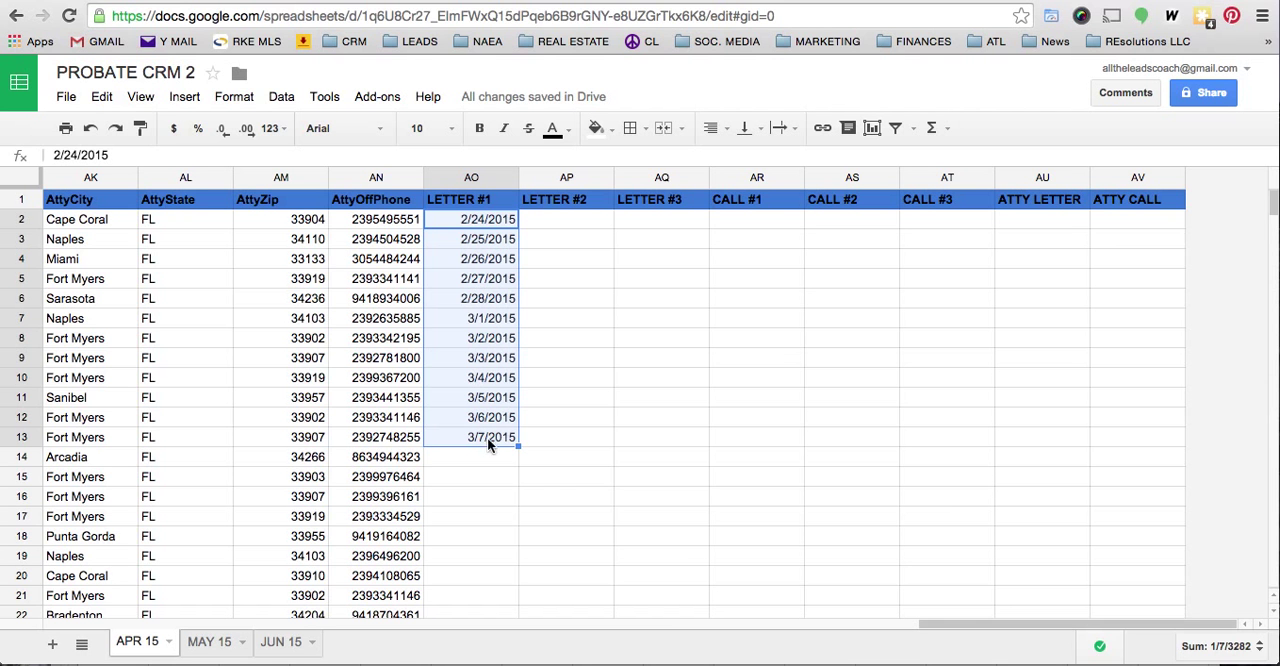
right_click(489, 381)
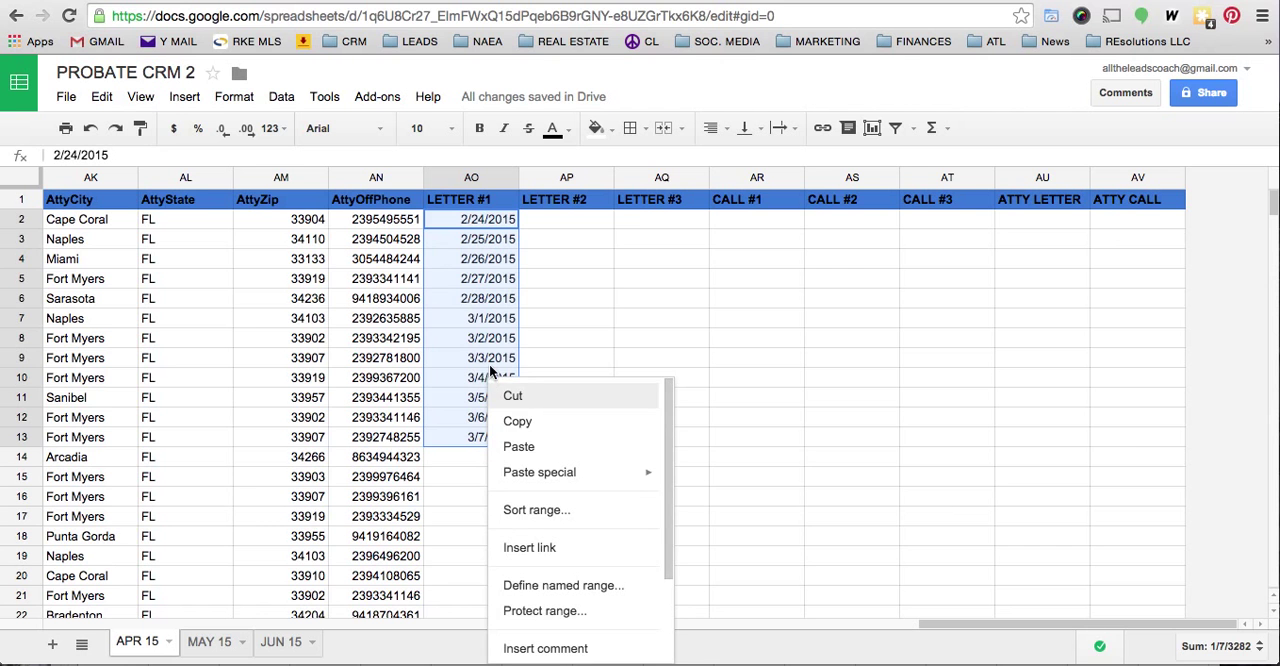
click(454, 397)
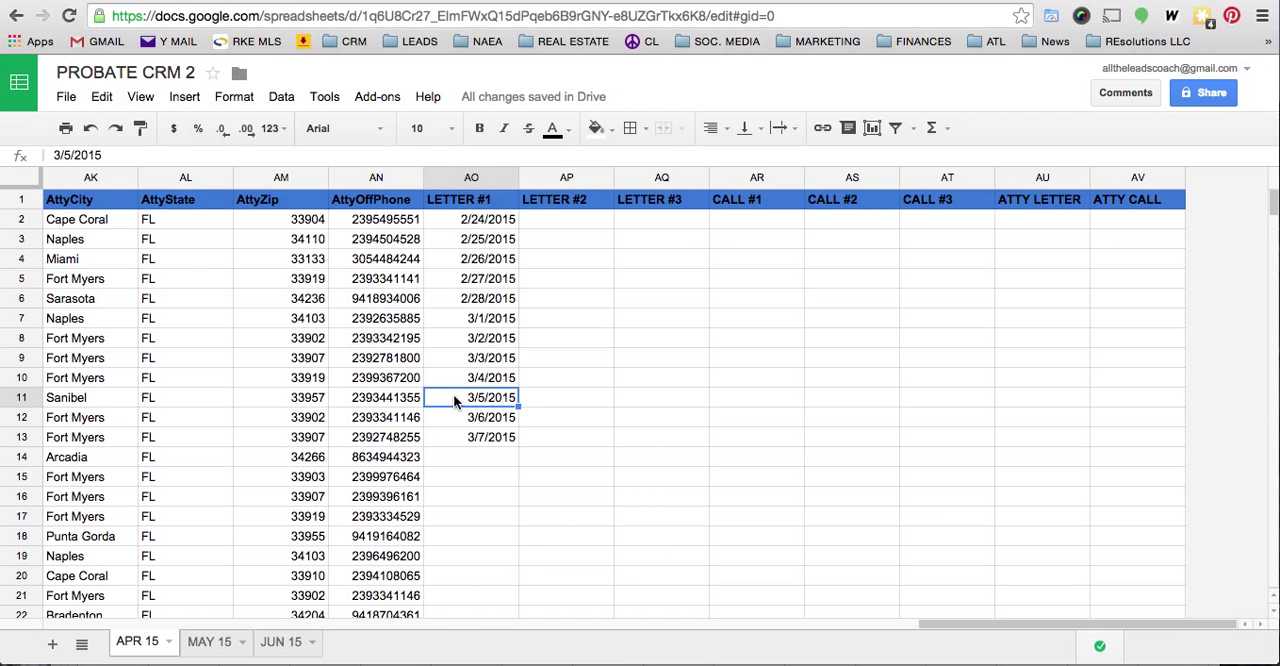
key(ctrl+z)
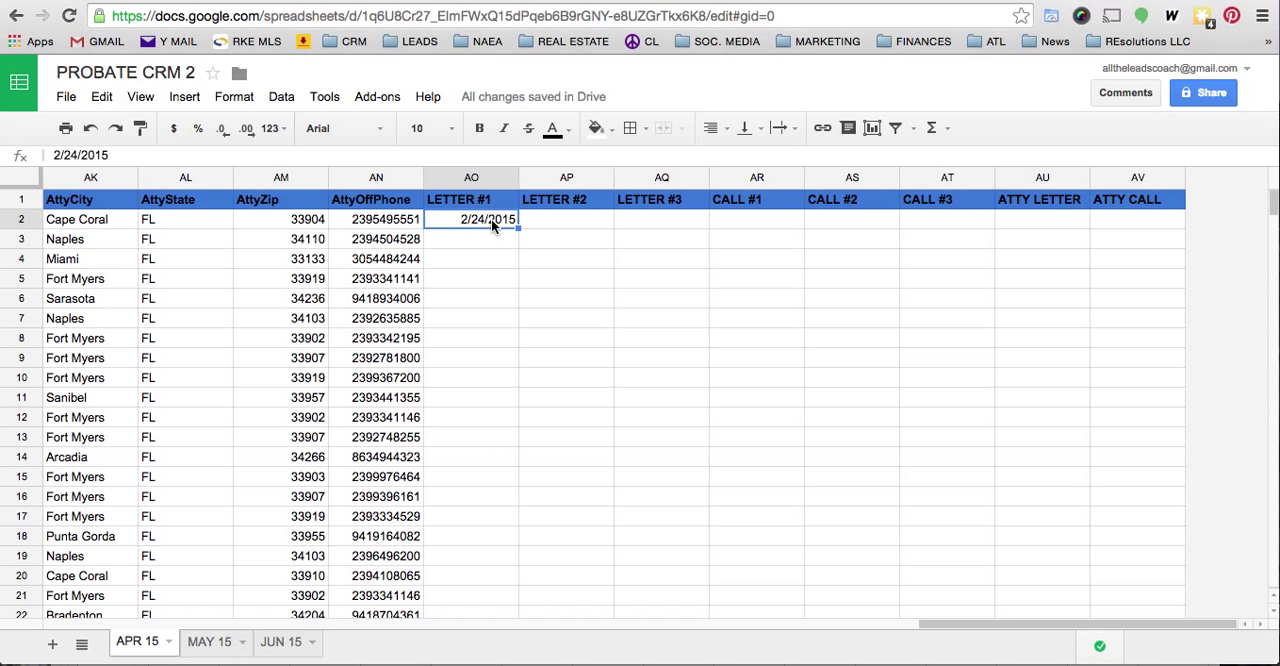
- Replace the date in cell AO2 under LETTER #1 with an X
key(Delete)
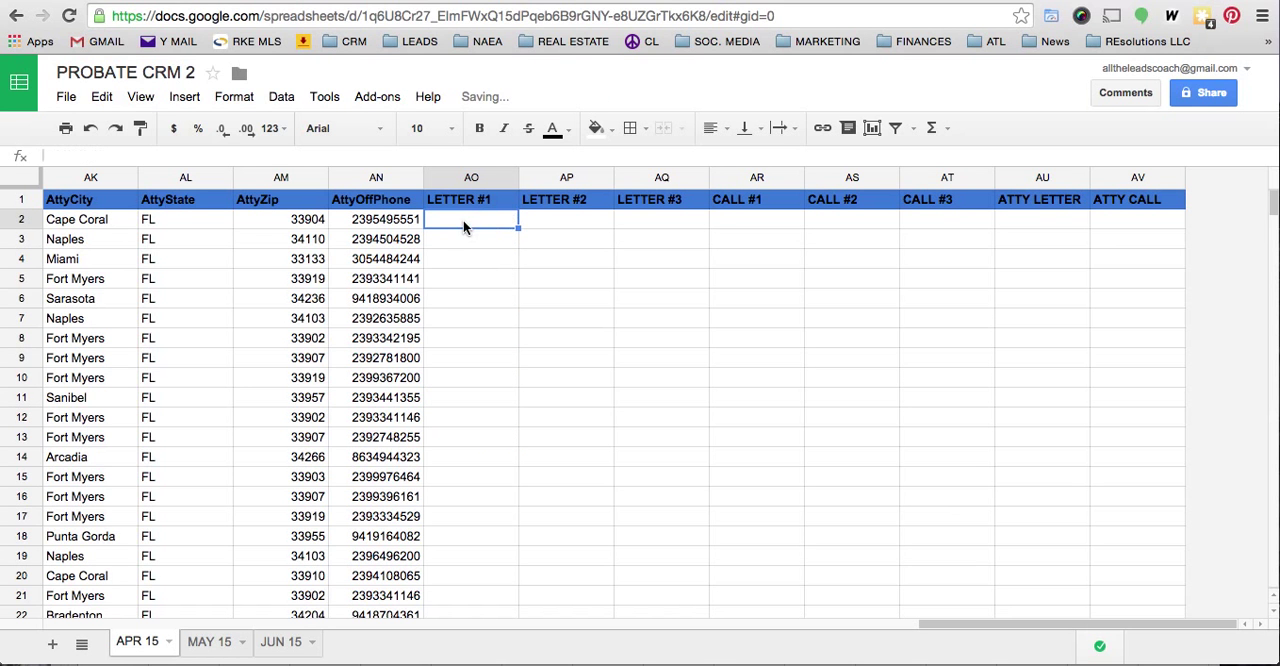
text(X)
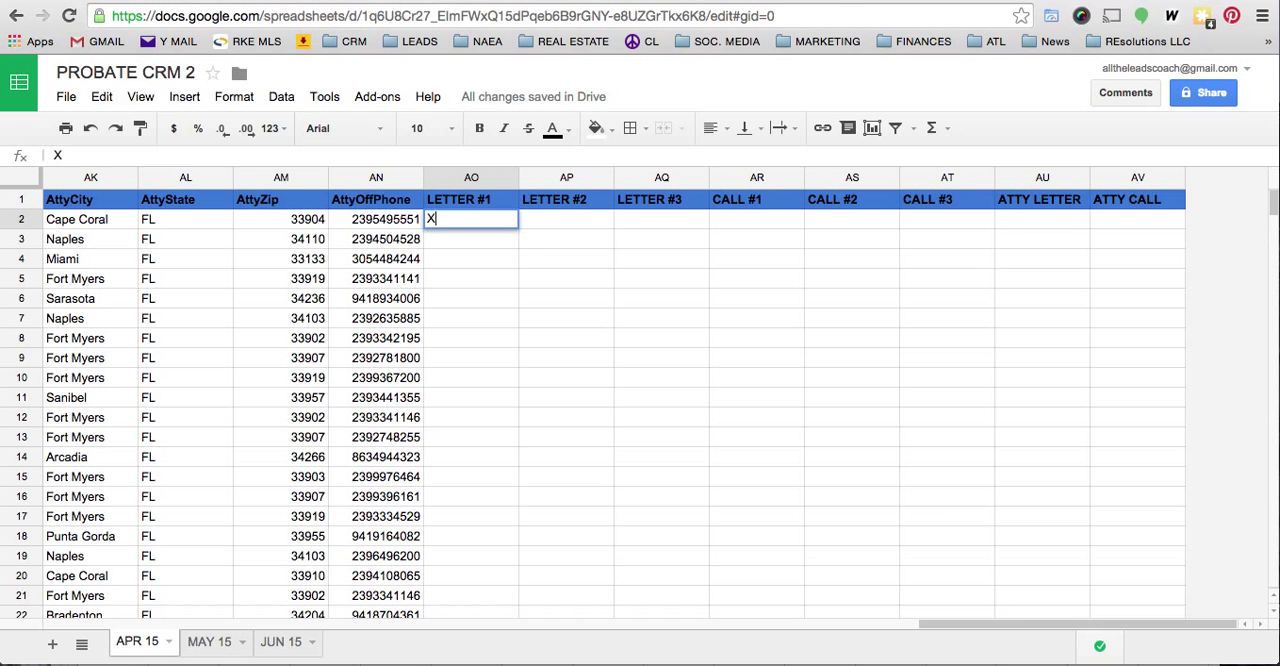
key(Return)
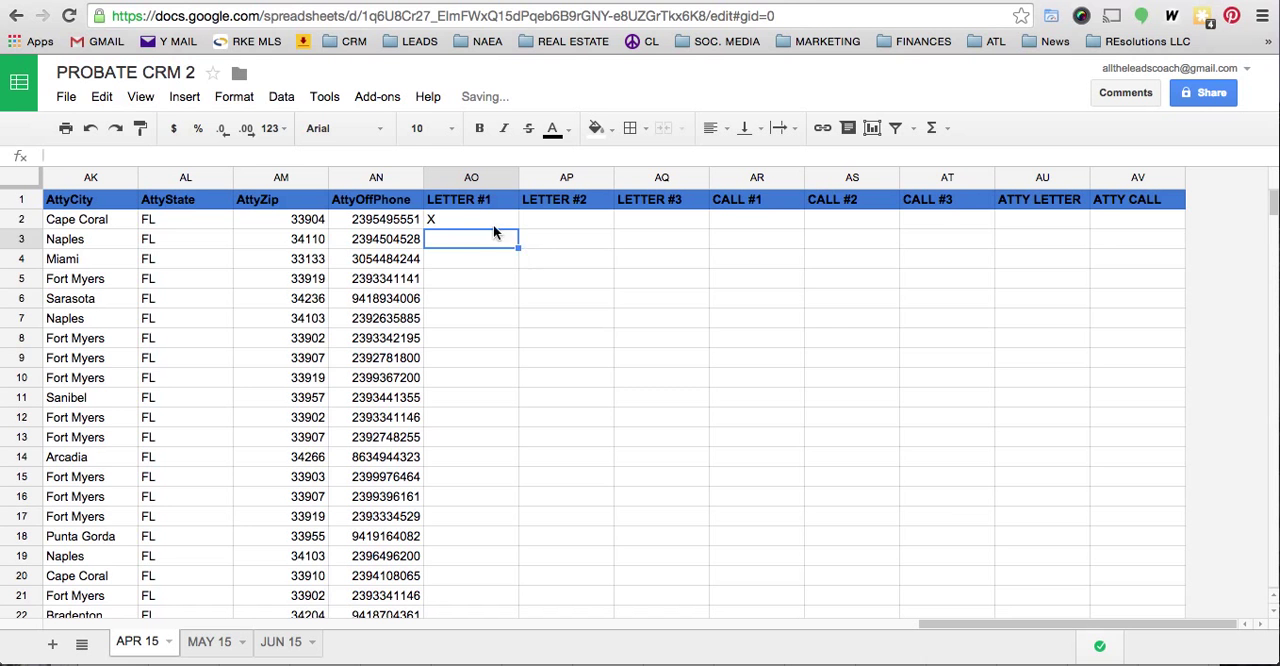
- Fill the X from AO2 down the LETTER #1 column for all lead rows
click(492, 225)
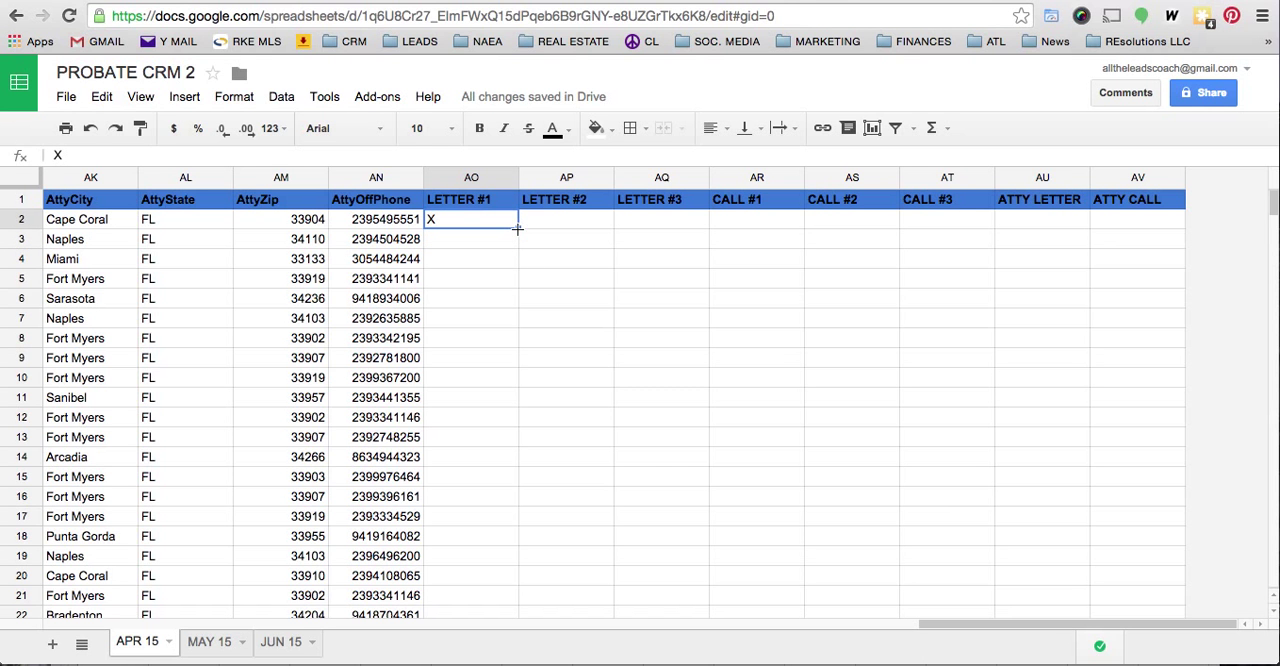
double_click(517, 228)
key(super+z)
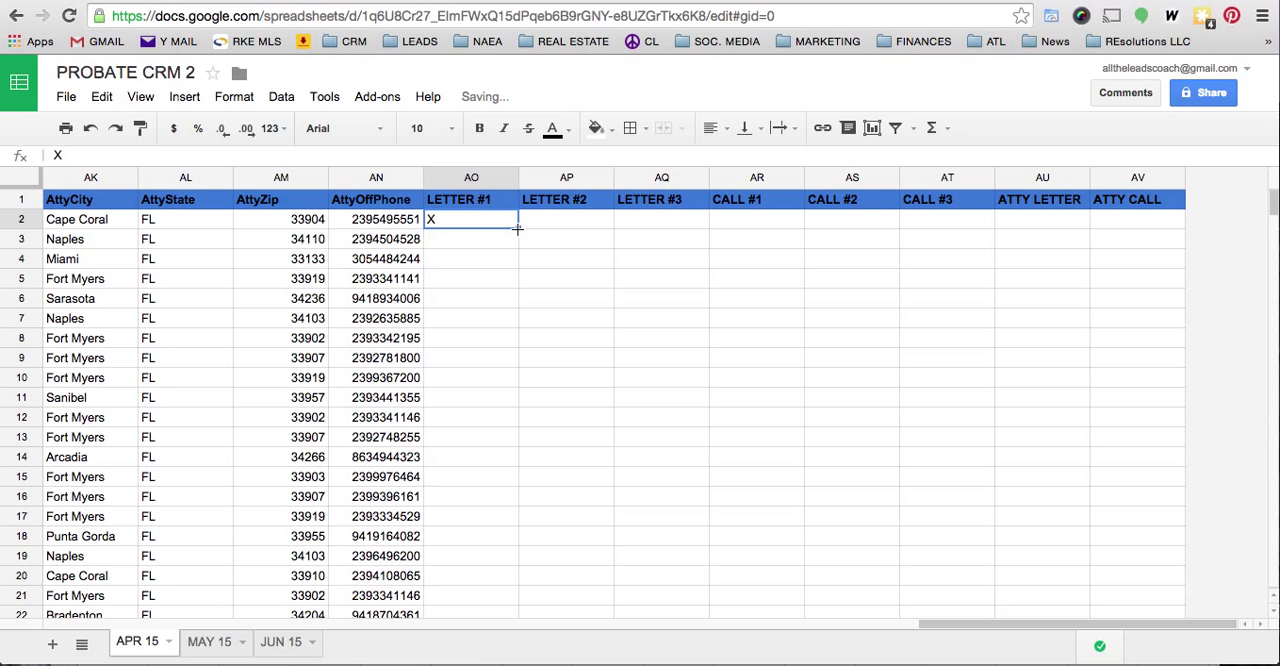
drag(517, 228, 493, 660)
scroll(510, 438, down, 5)
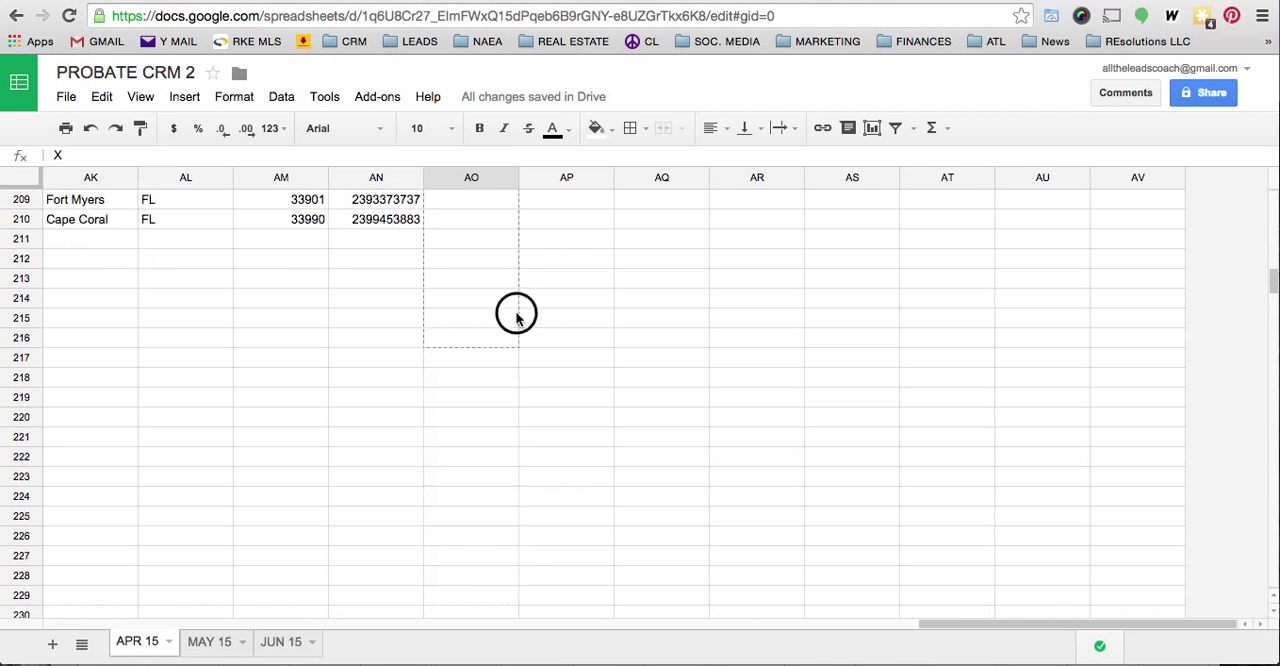
shift+click(501, 224)
key(ctrl+v)
scroll(505, 333, up, 20)
click(494, 262)
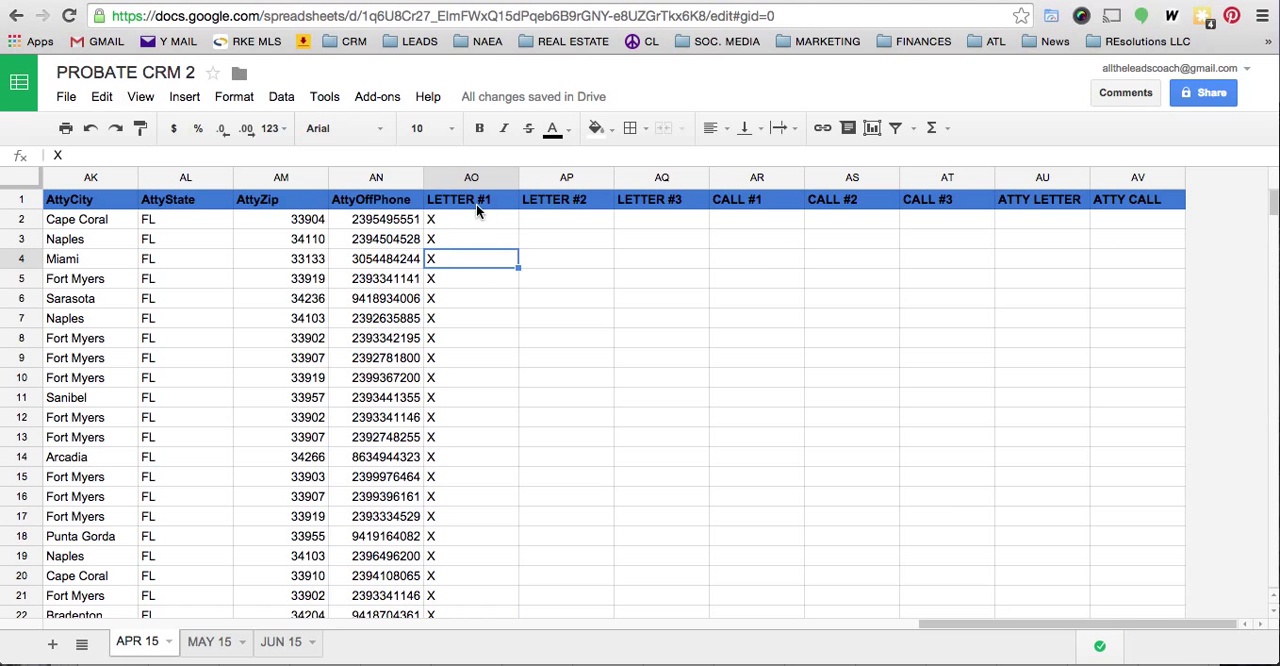
- Enter an X in AR2 under CALL #1 and fill it down the column to row 210
click(750, 222)
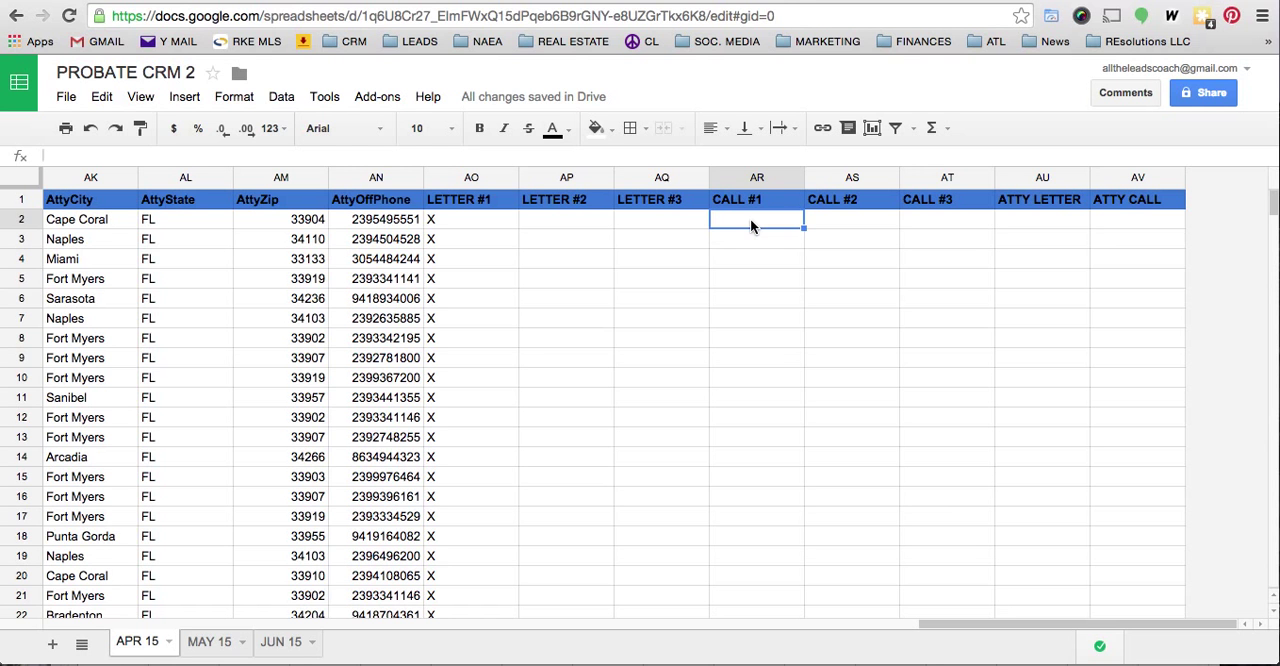
text(X)
key(Return)
click(757, 223)
drag(805, 228, 754, 250)
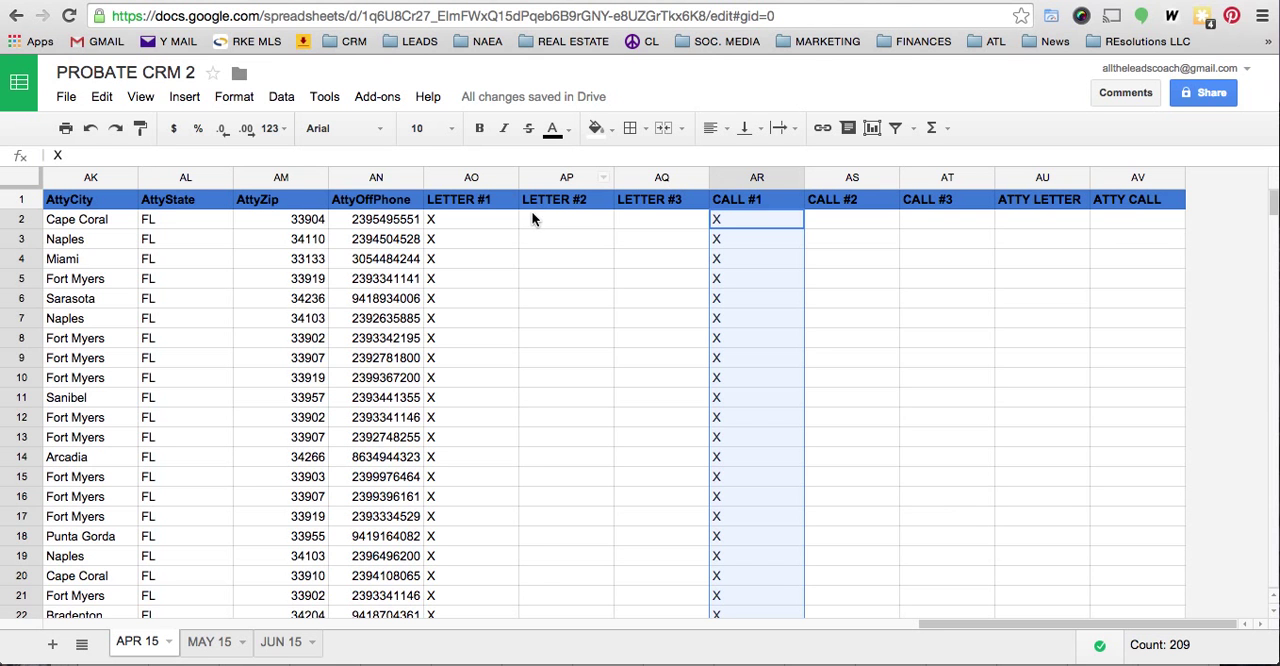
- Enter 5/24/2015 in AP2 under LETTER #2 and 6/24/2015 in AQ2 under LETTER #3
click(557, 224)
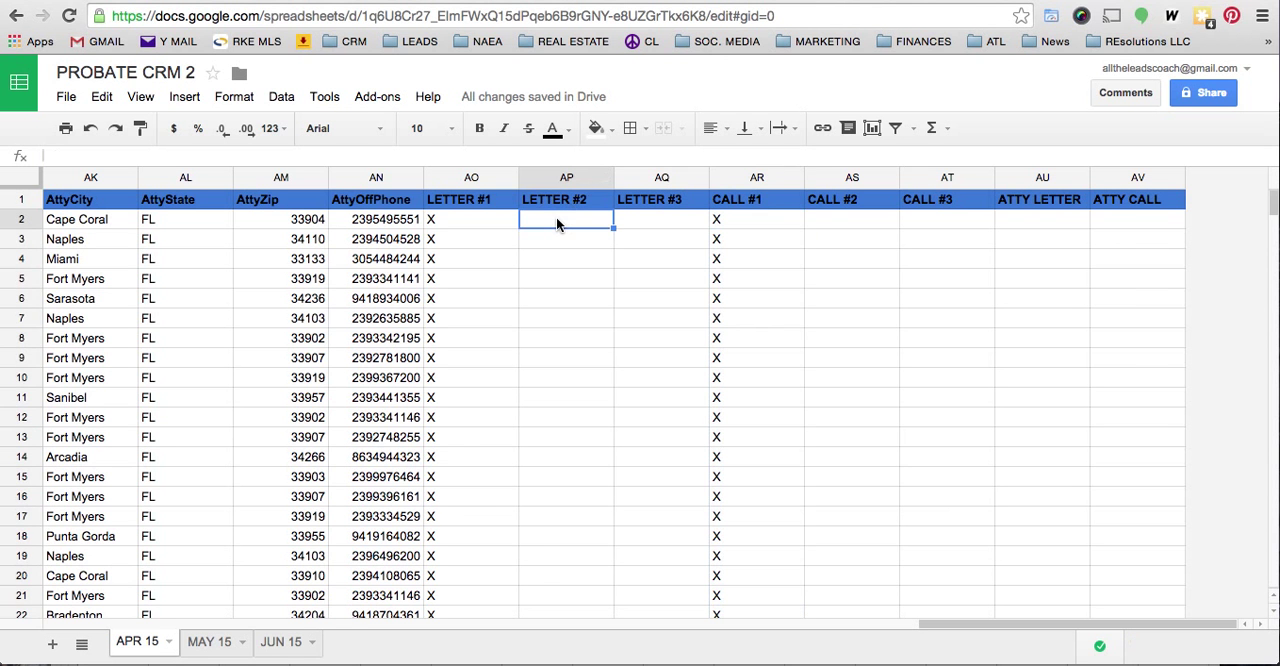
text(5/)
text(24/201)
text(5)
key(Tab)
text(6/)
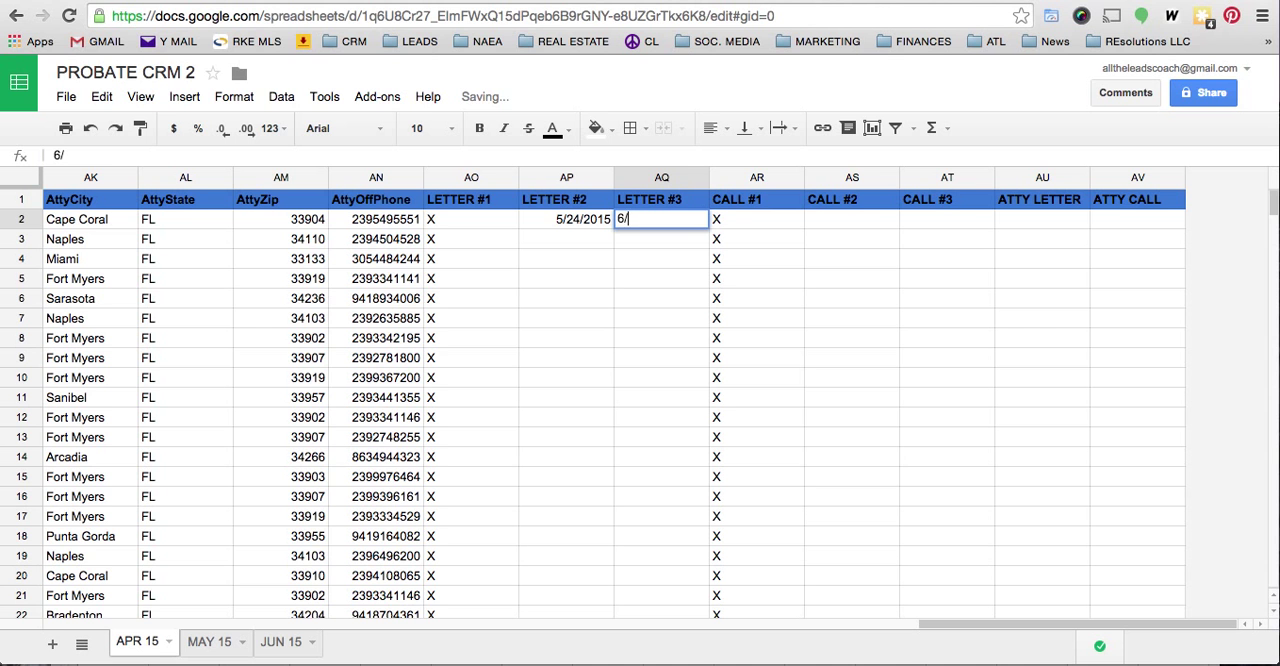
text(24/15)
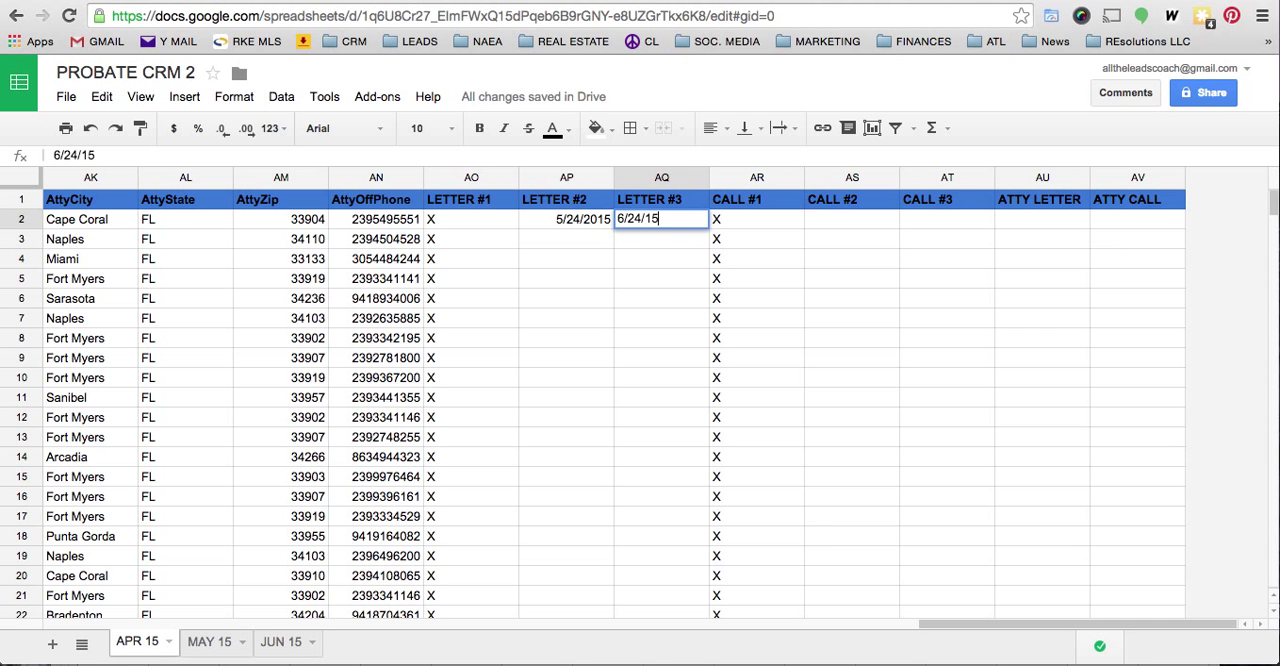
key(Tab)
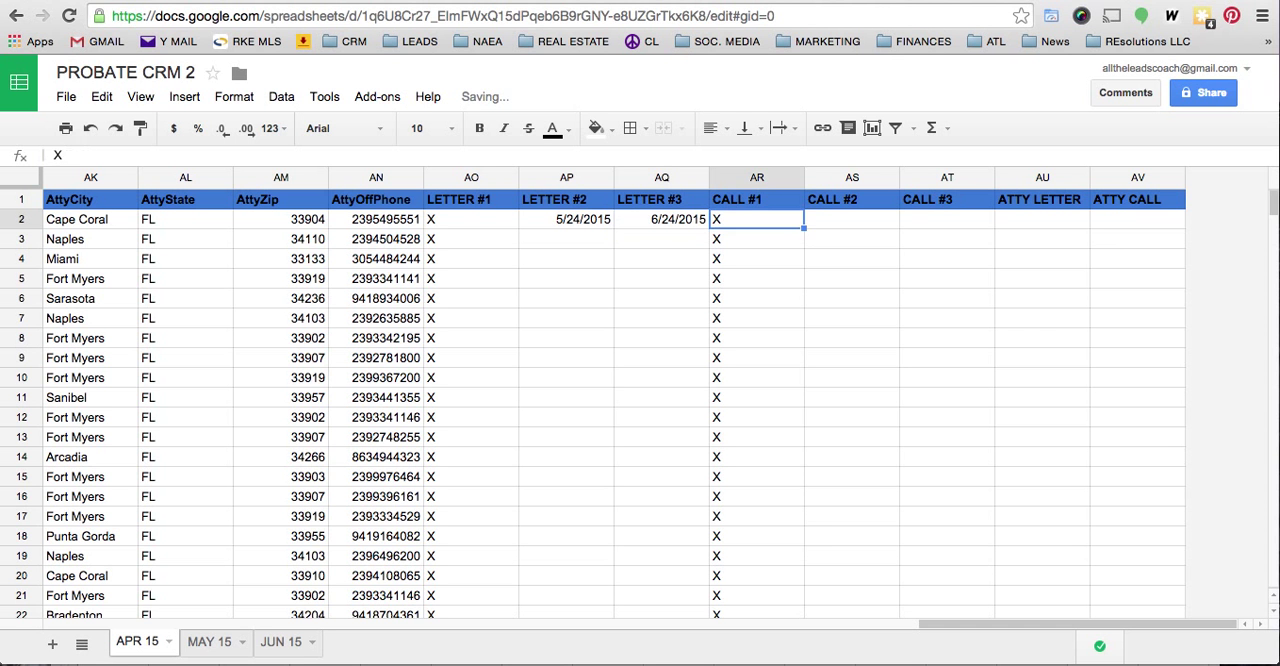
key(Tab)
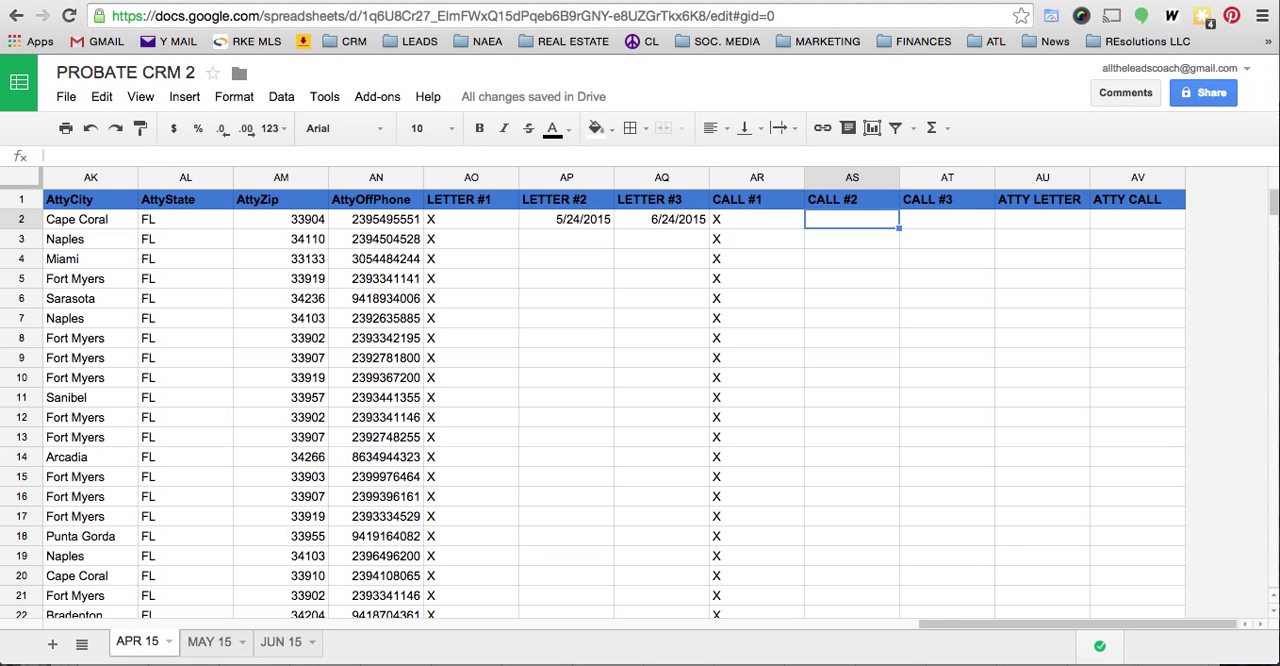
- Enter 4/24/2015 in AU2 under ATTY LETTER and 4/25/2015 in AV2 under ATTY CALL
click(1024, 224)
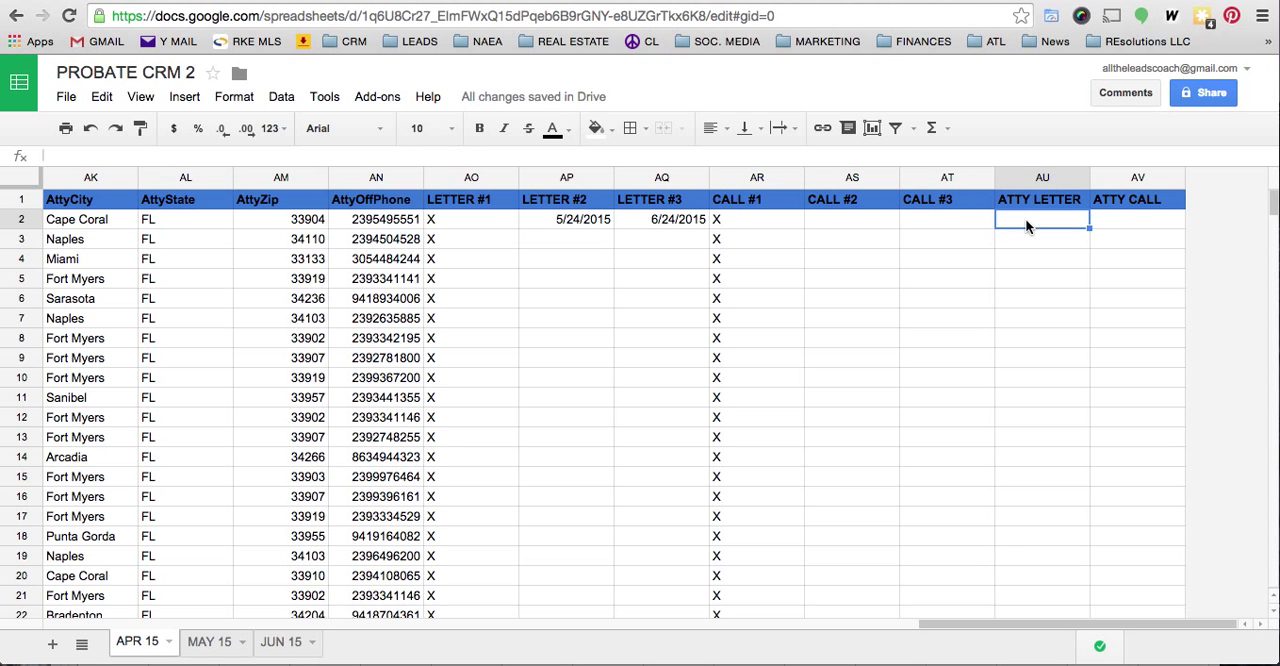
text(4/24/15)
key(Tab)
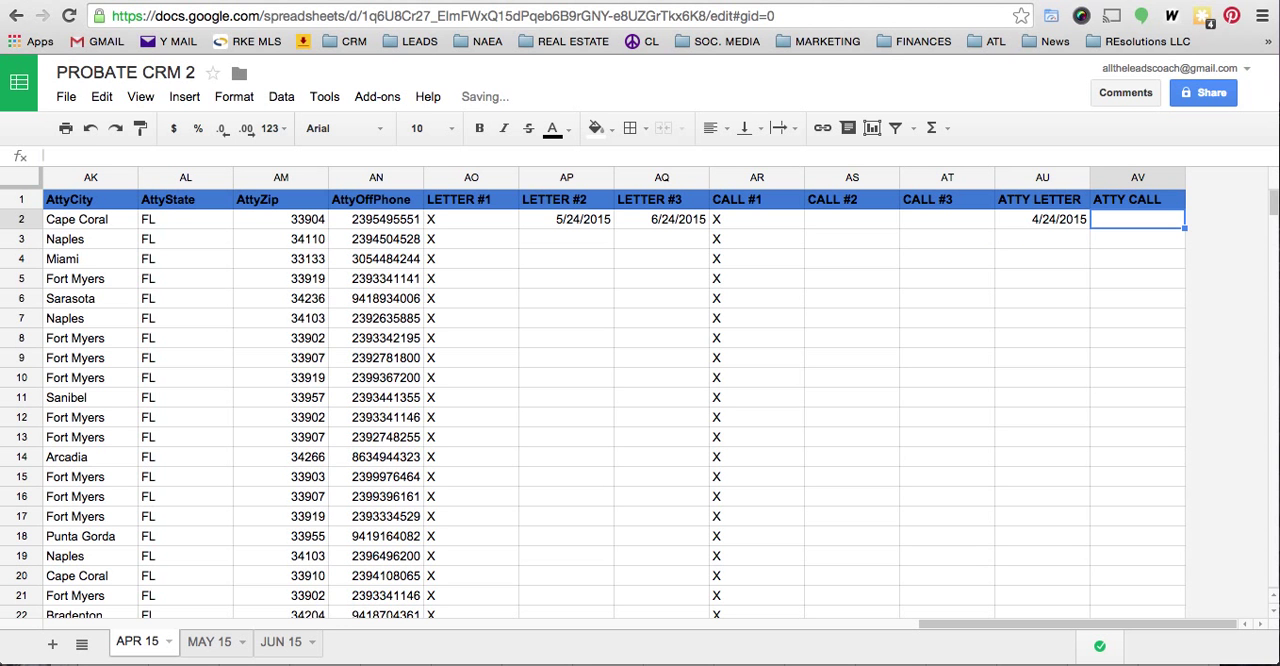
text(4)
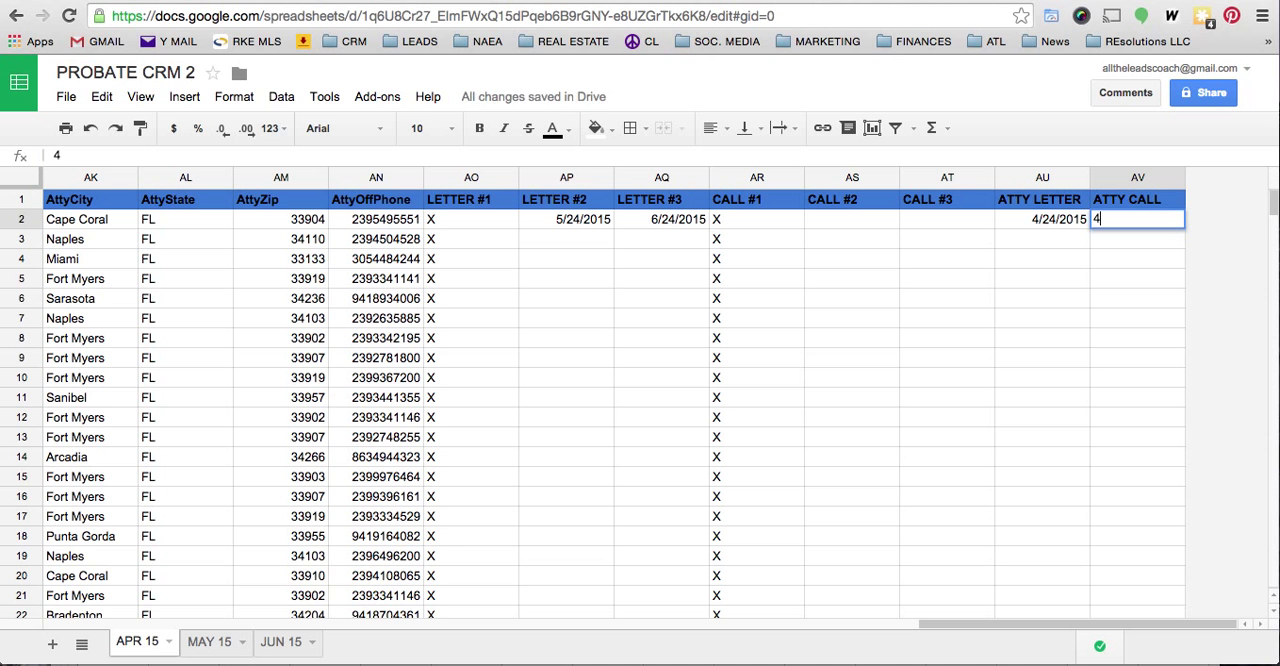
text(/25/15)
key(Return)
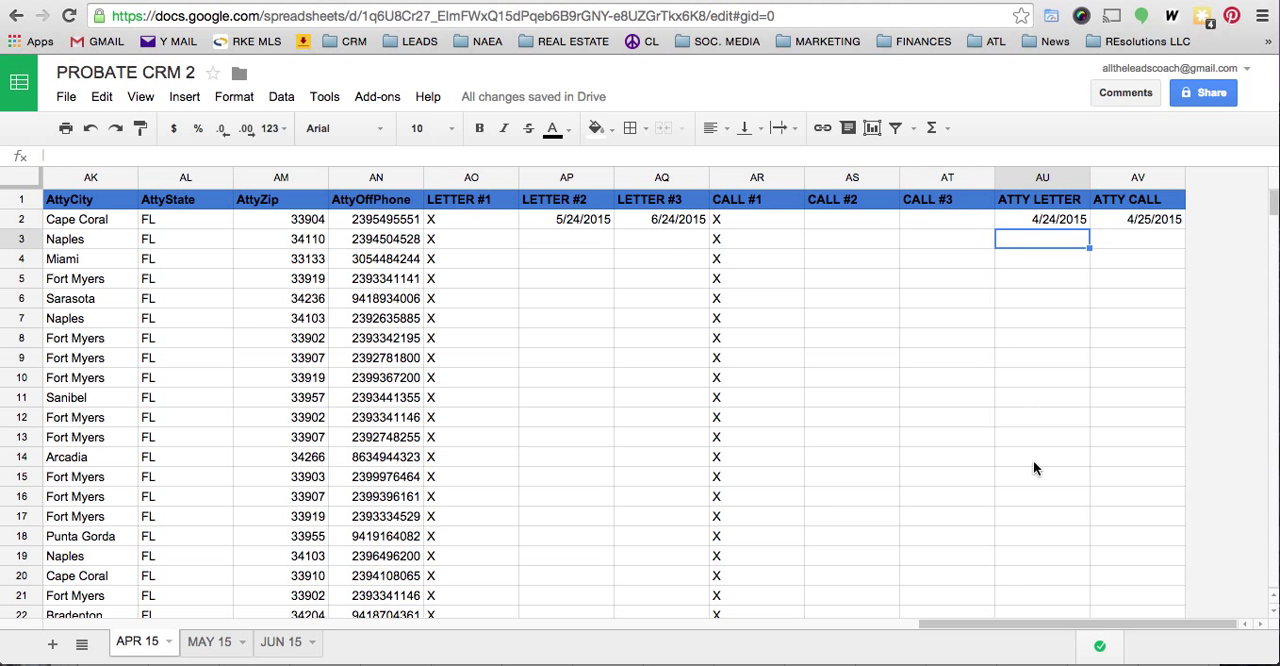
click(736, 238)
click(737, 257)
click(736, 292)
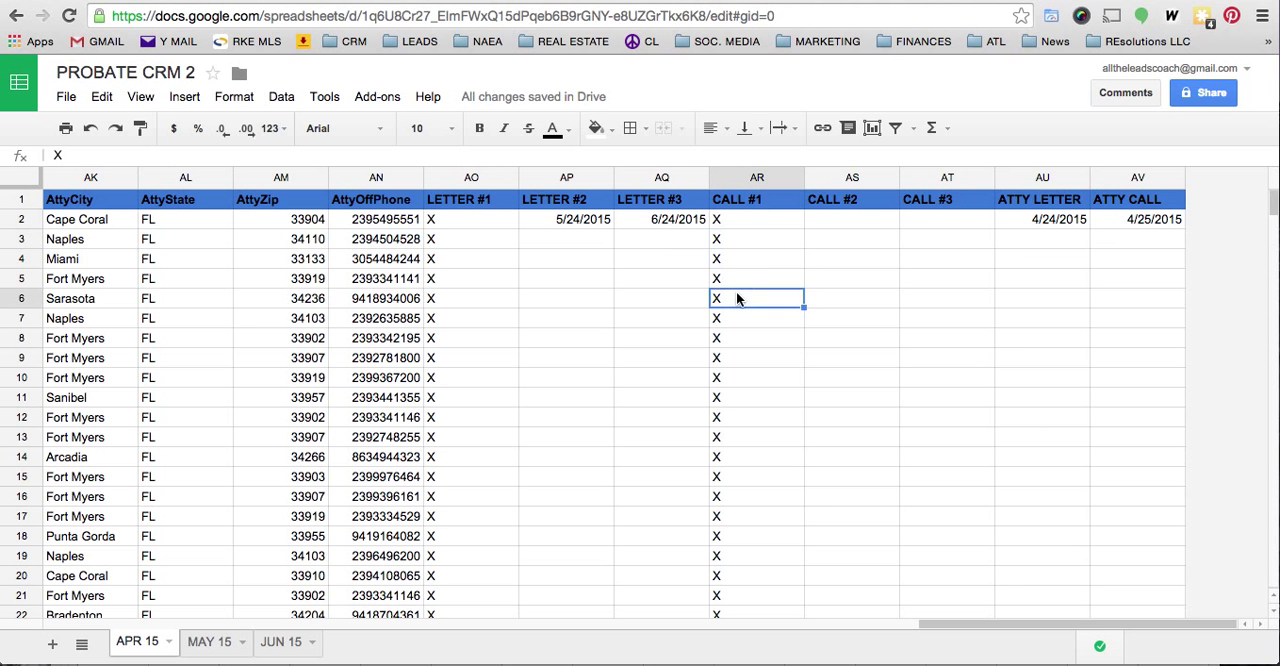
click(463, 221)
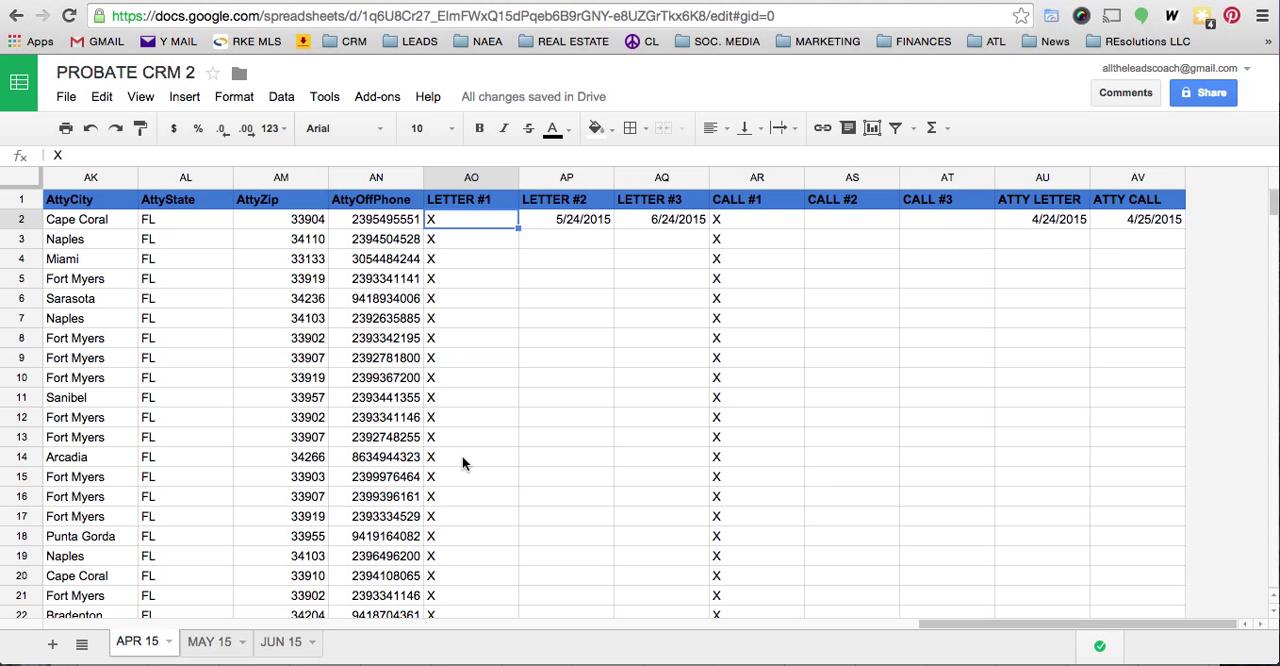
scroll(463, 462, left, 1)
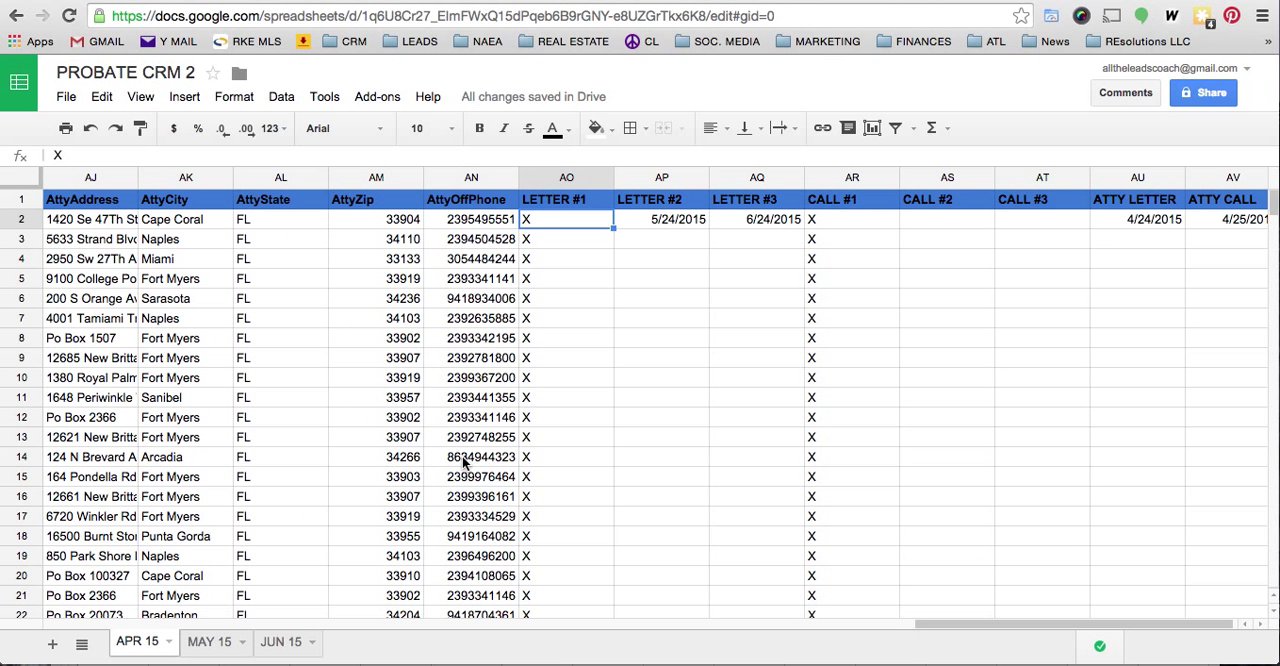
scroll(701, 355, left, 8)
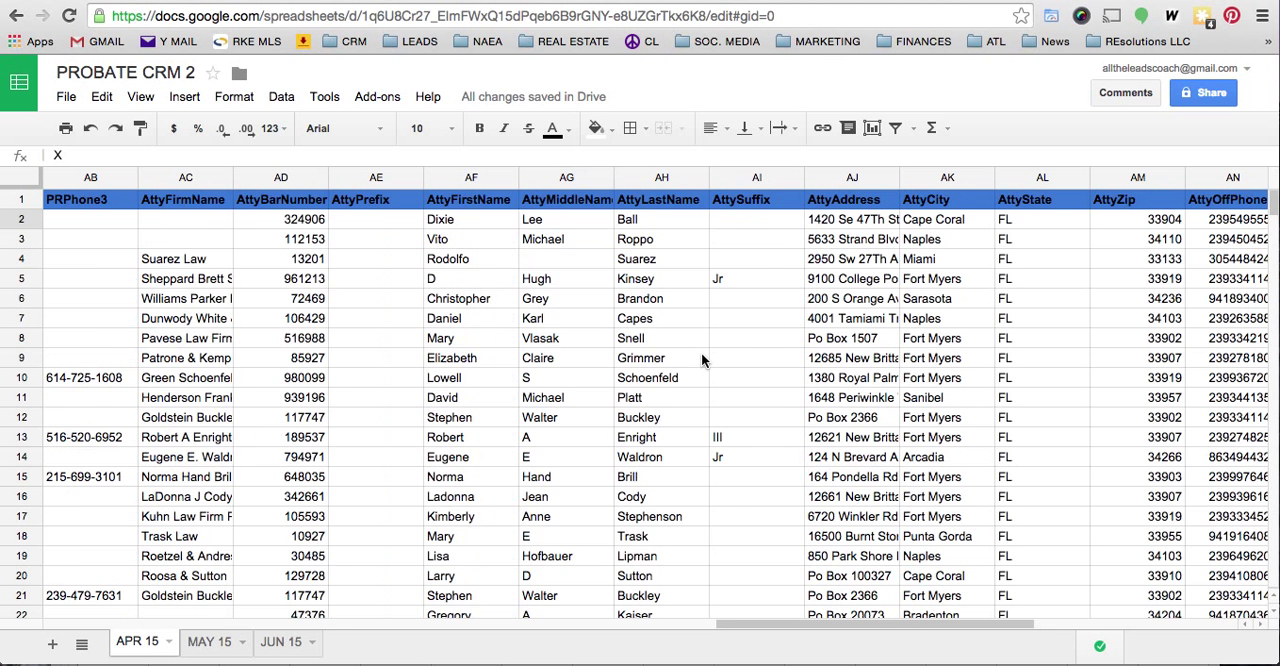
scroll(701, 357, right, 9)
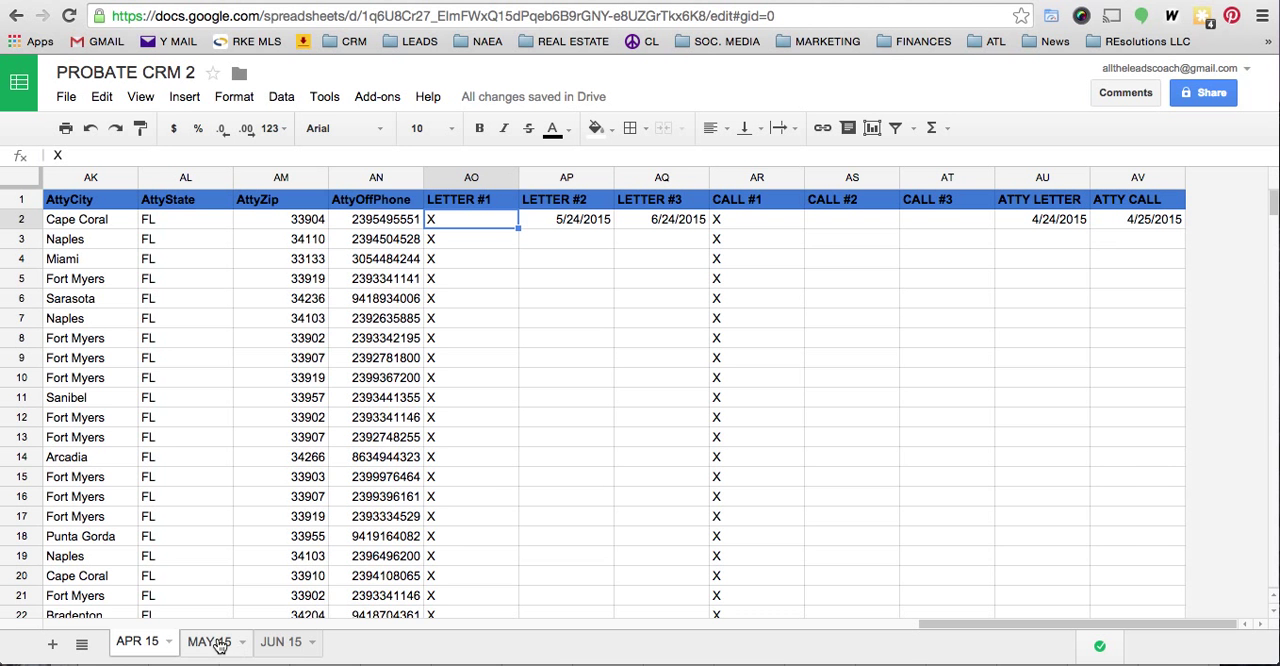
- Switch to APR15LEEFLATL041415.csv in Excel, examine its columns through AttyOffPhone, and return to the PROBATE CRM 2 spreadsheet in Chrome
key(ctrl+Up)
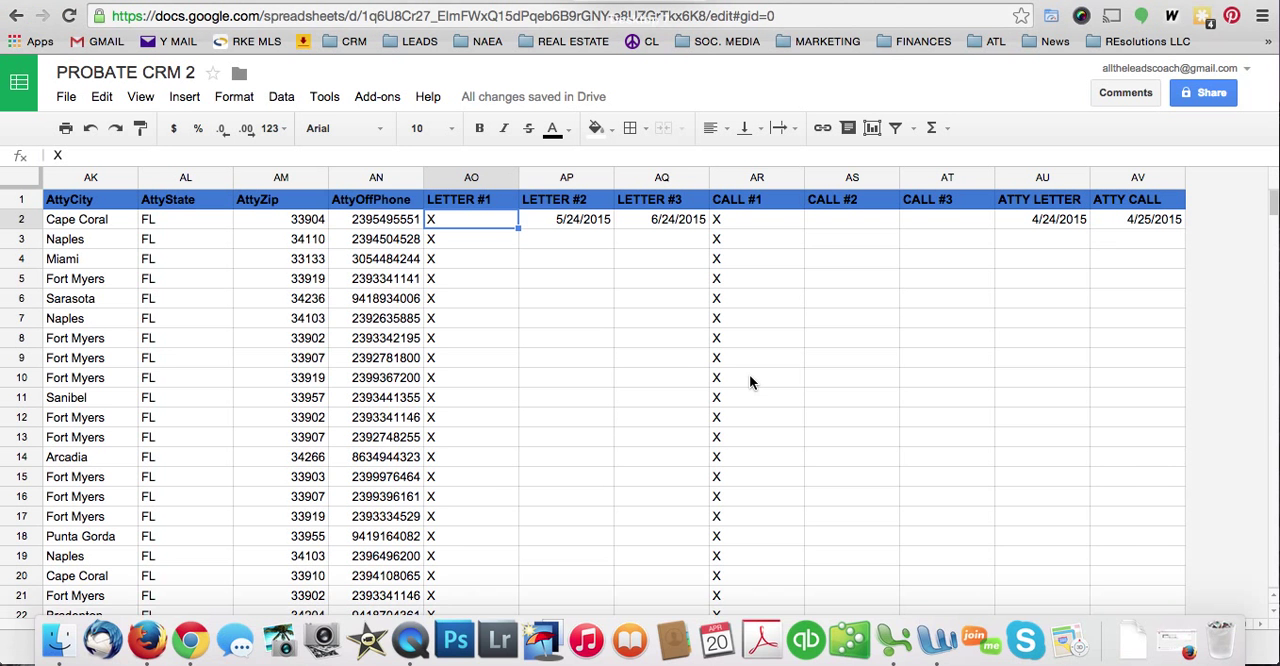
click(446, 336)
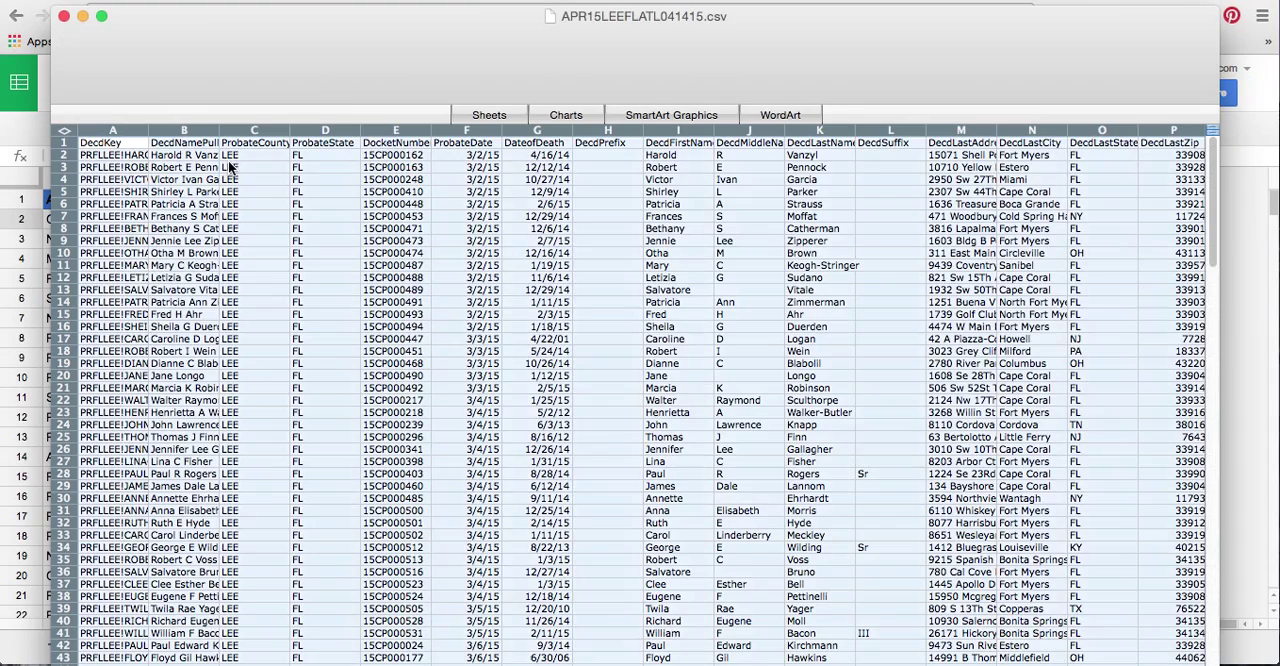
scroll(144, 152, right, 20)
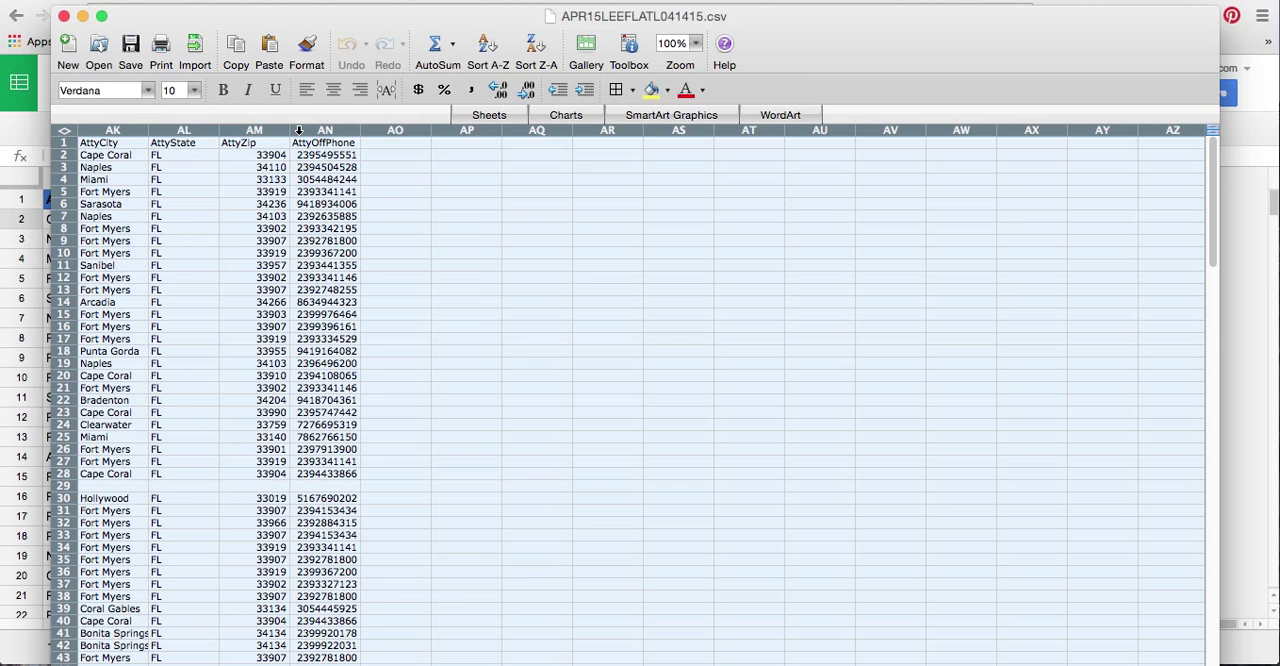
key(ctrl+Up)
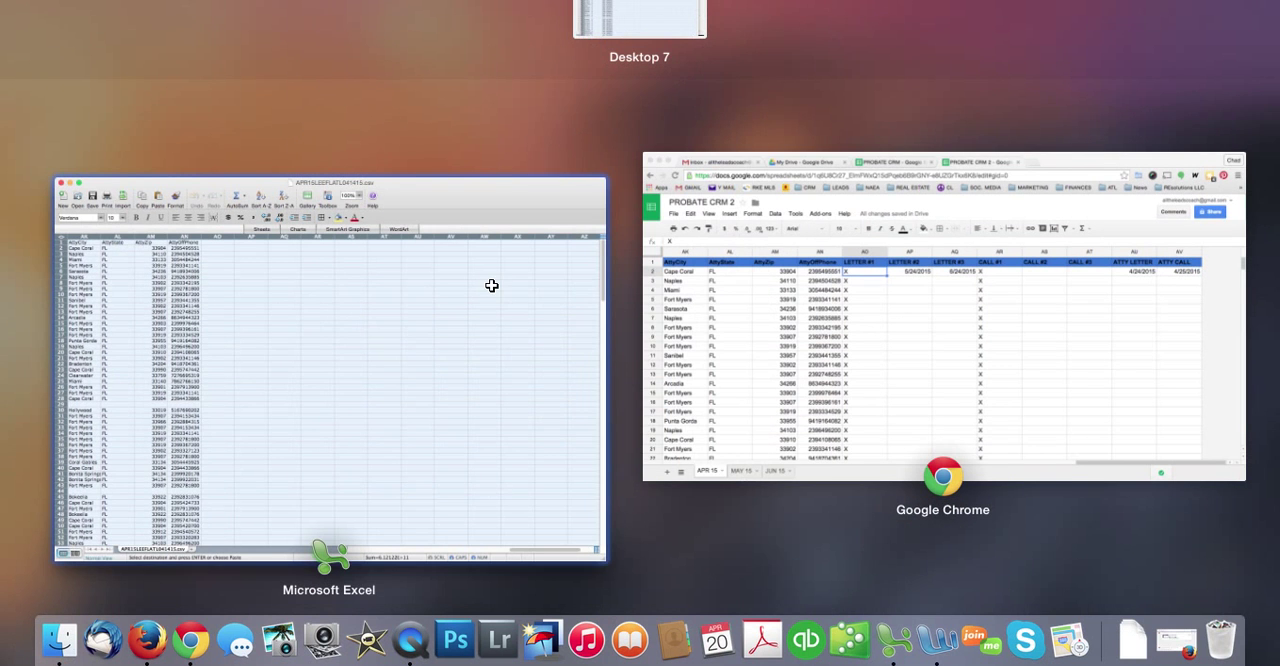
click(492, 286)
key(ctrl+Up)
click(903, 302)
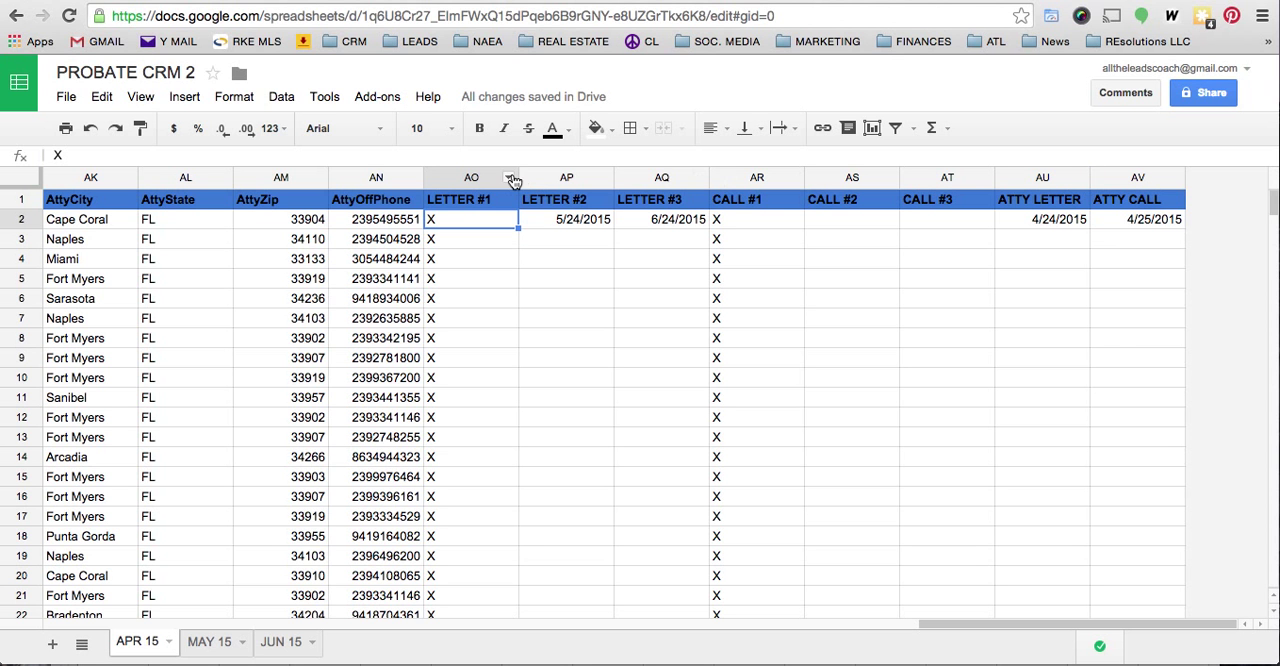
- Copy header row 1 from the APR 15 sheet into row 1 of the MAY 15 sheet and check the pasted headings through ATTY CALL
click(21, 201)
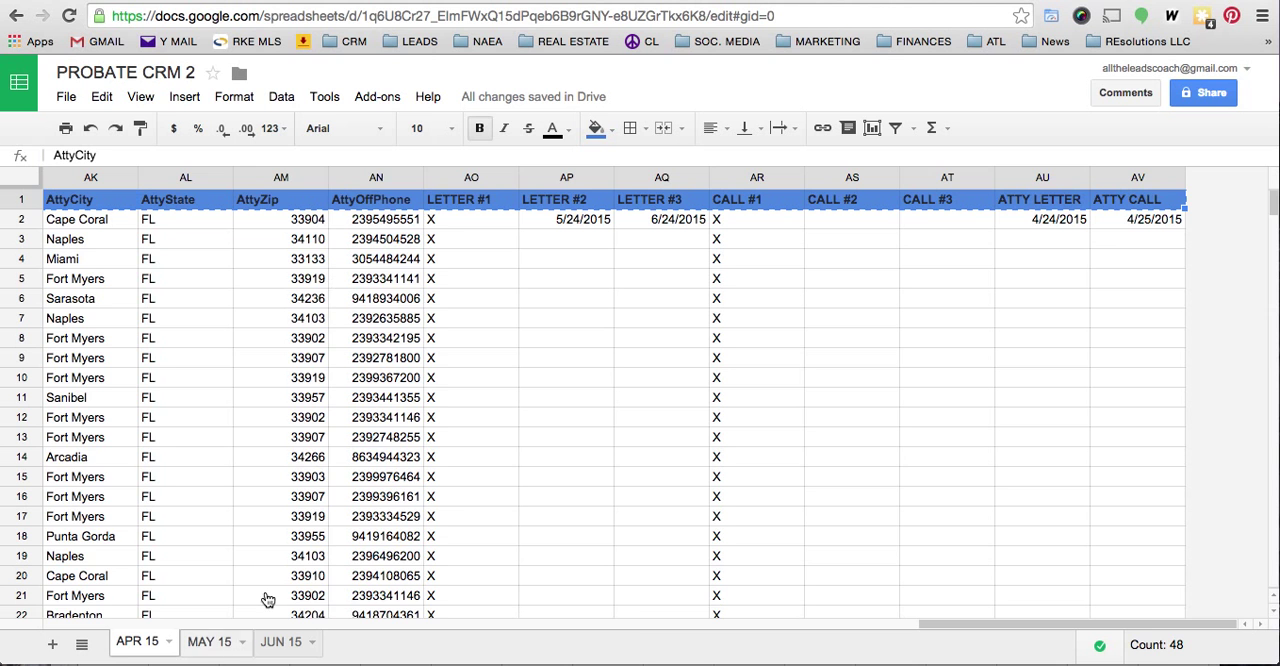
click(213, 642)
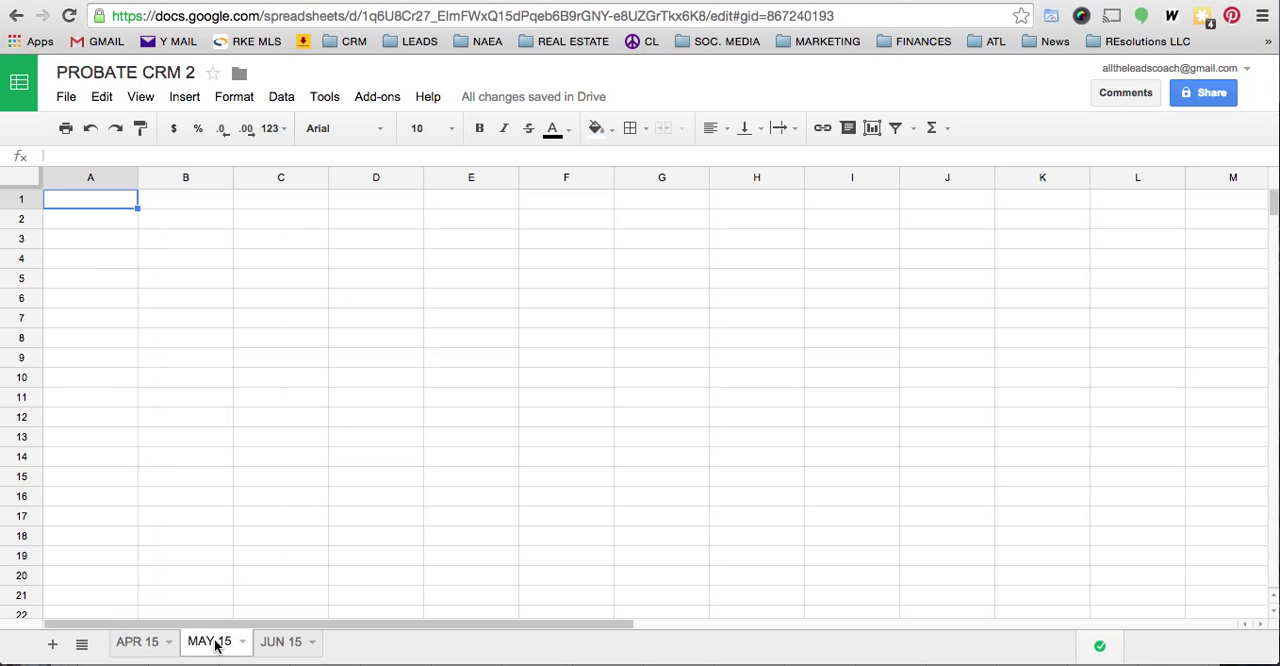
click(24, 202)
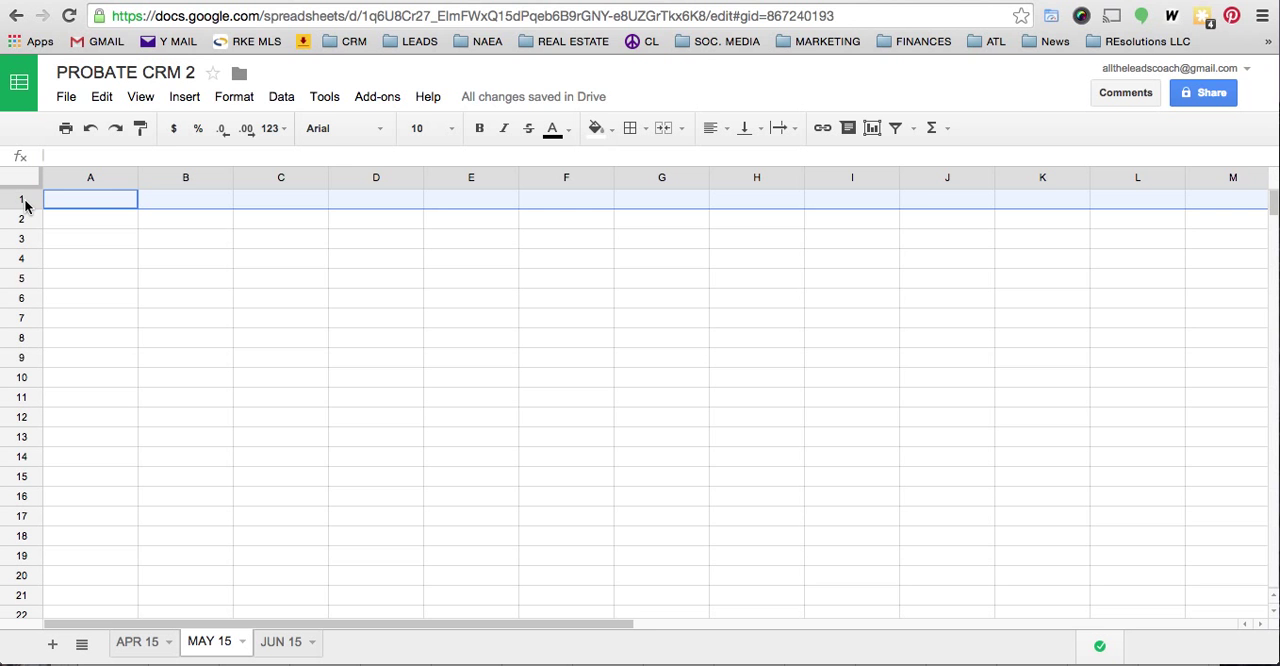
key(ctrl+v)
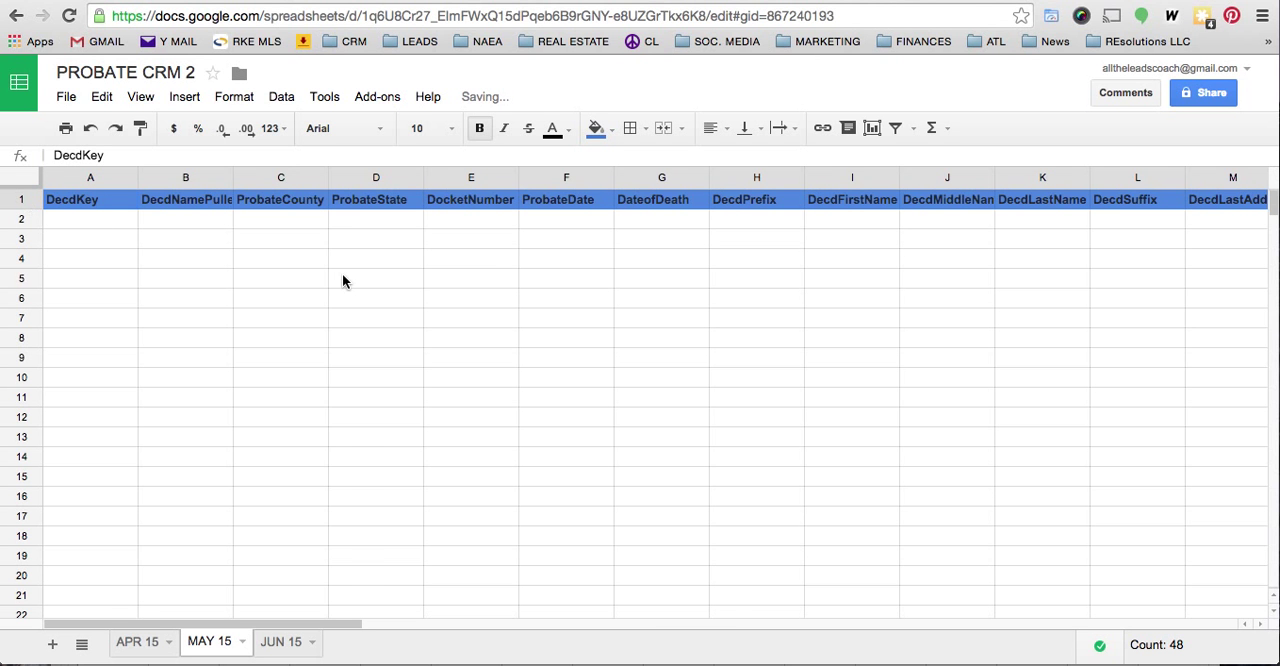
scroll(342, 275, right, 10)
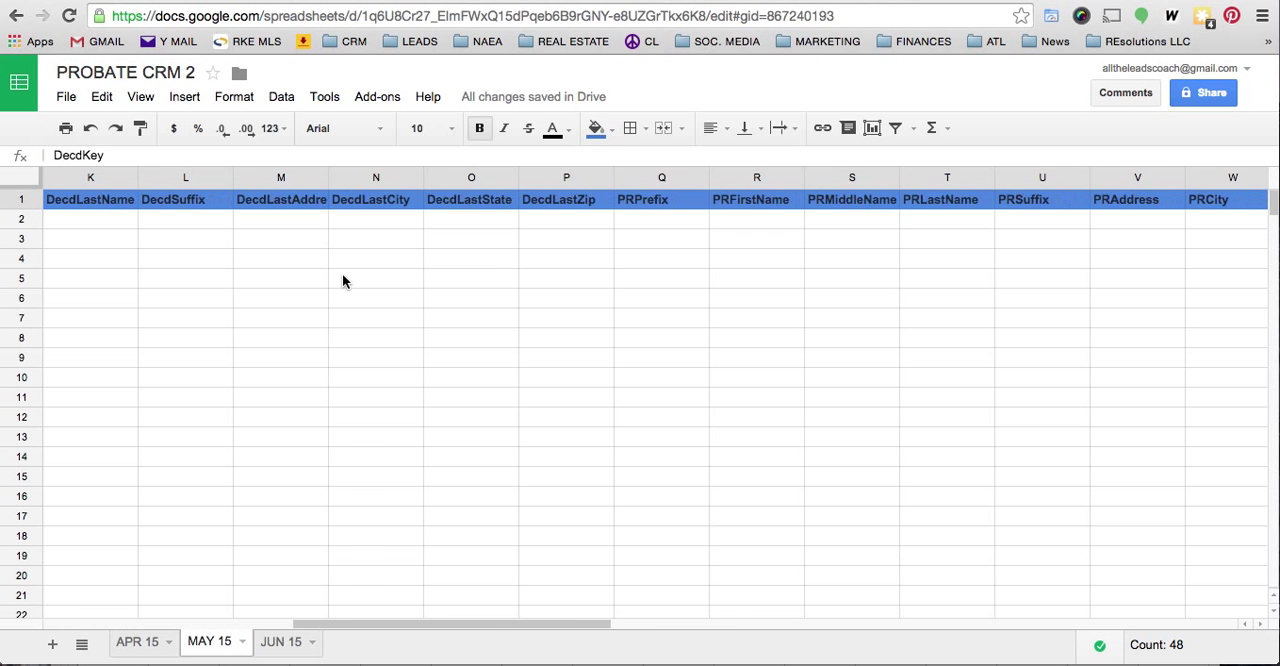
scroll(342, 281, right, 8)
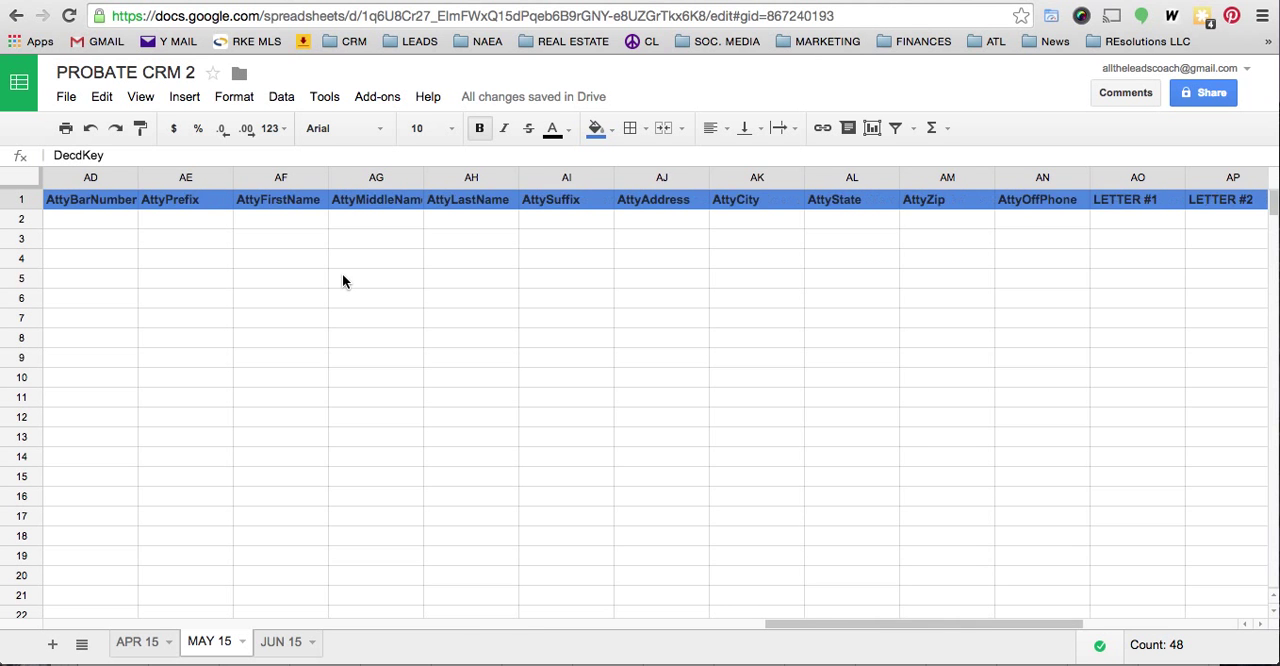
scroll(342, 281, right, 3)
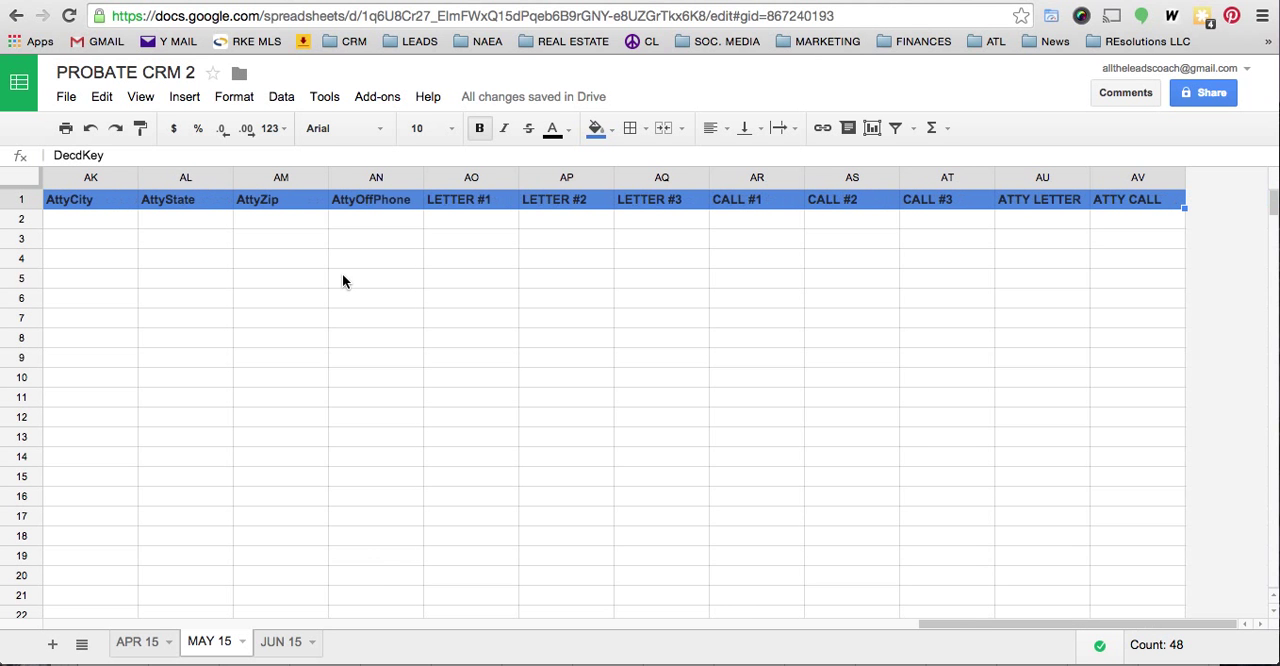
- Highlight the LETTER #1 through ATTY CALL headings following AttyOffPhone in row 1 of the MAY 15 sheet for review
click(370, 180)
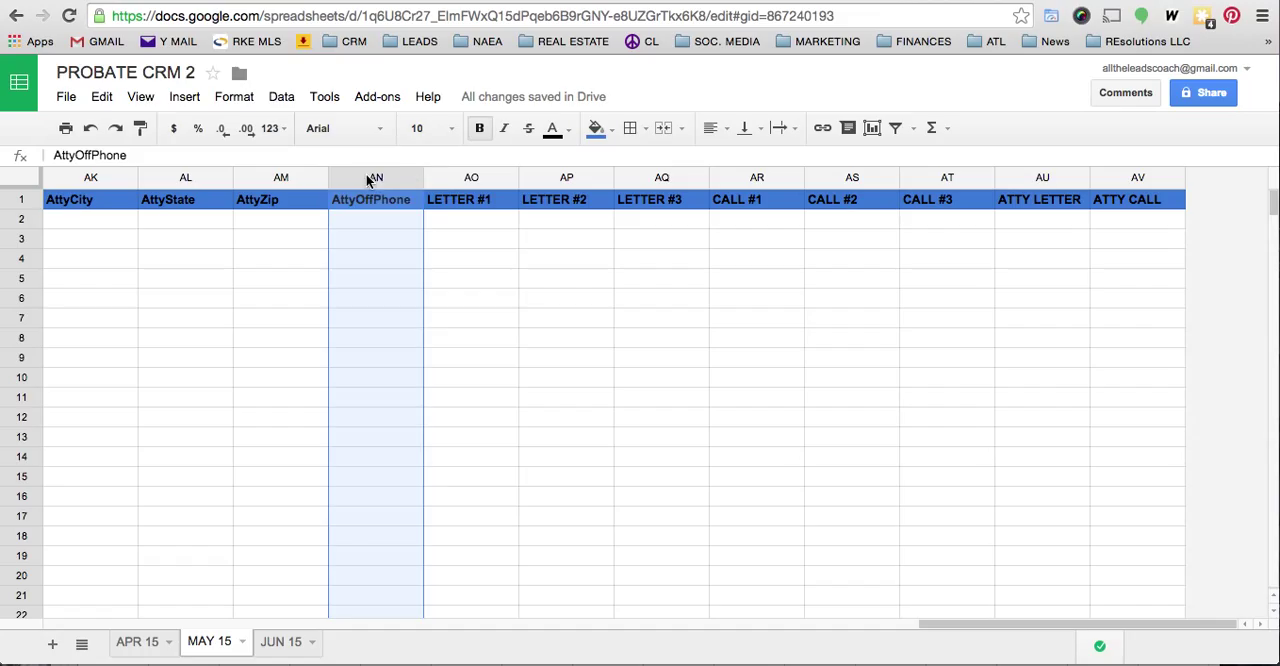
click(455, 179)
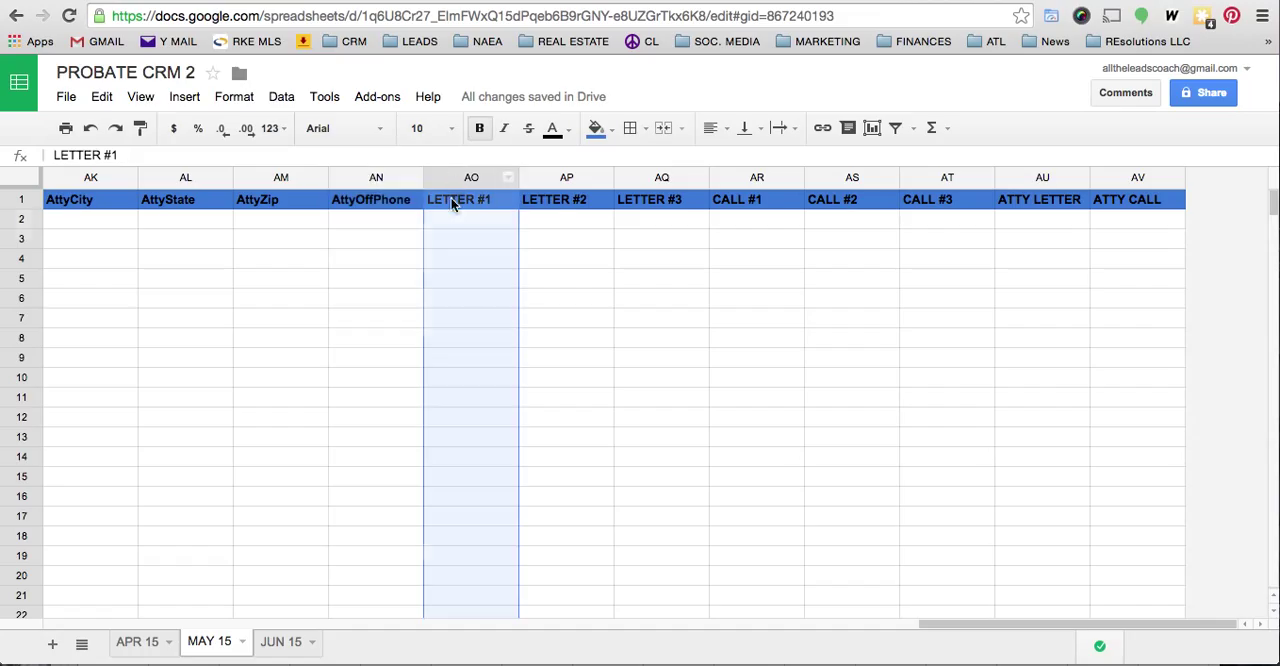
click(451, 200)
drag(451, 204, 1121, 204)
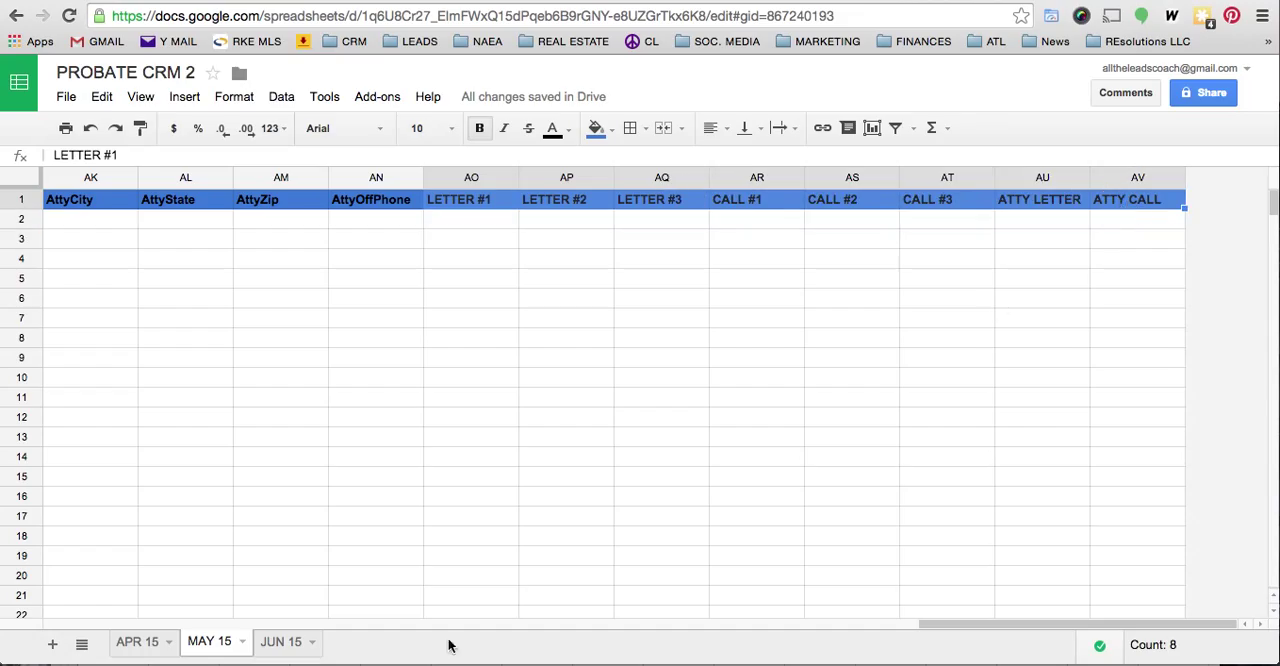
- Paste the copied header row into row 1 of the JUN 15 sheet
click(285, 643)
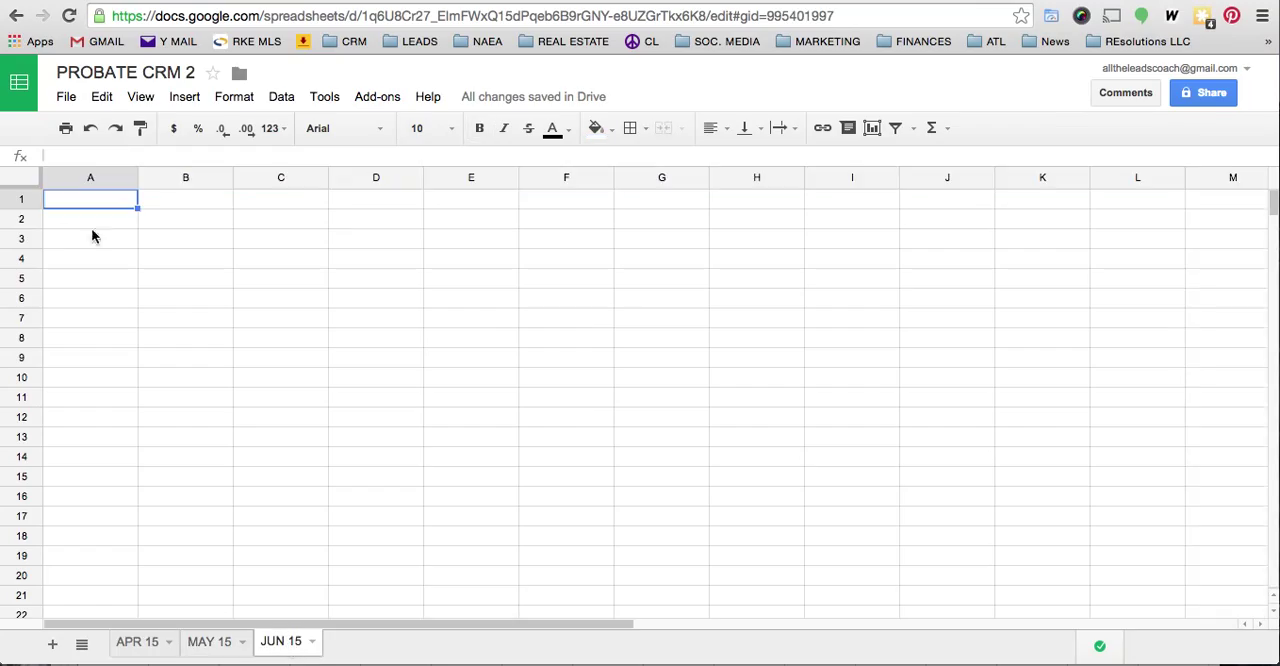
click(24, 204)
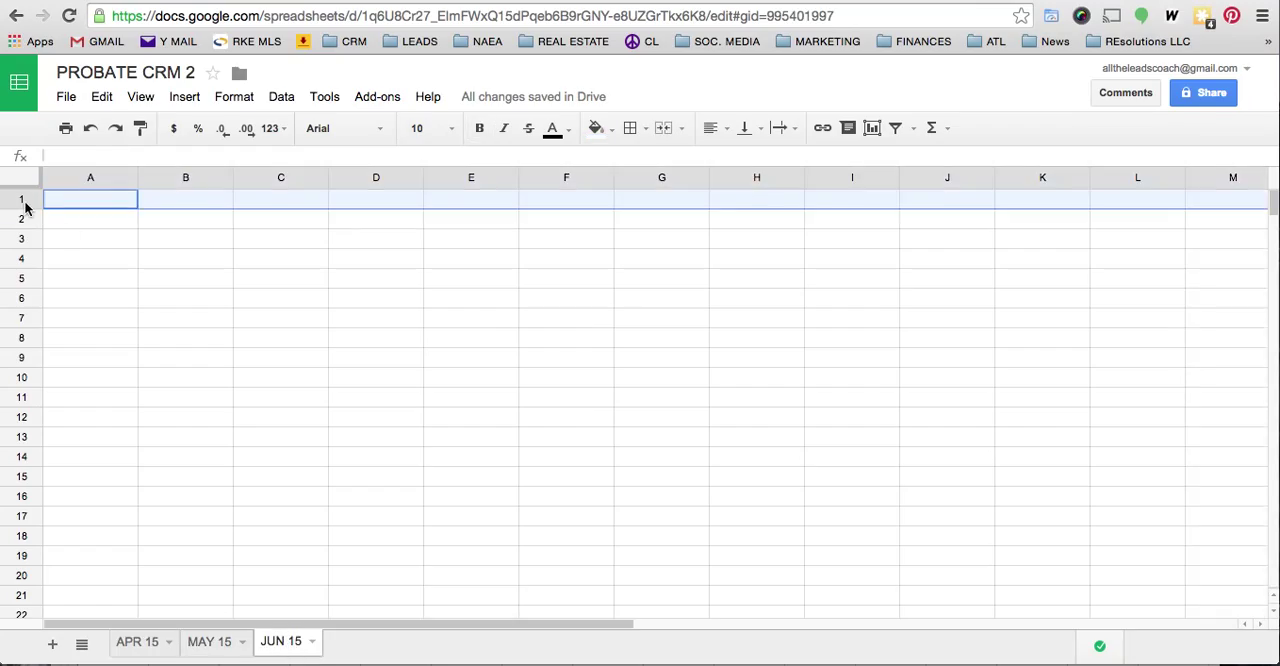
key(super+v)
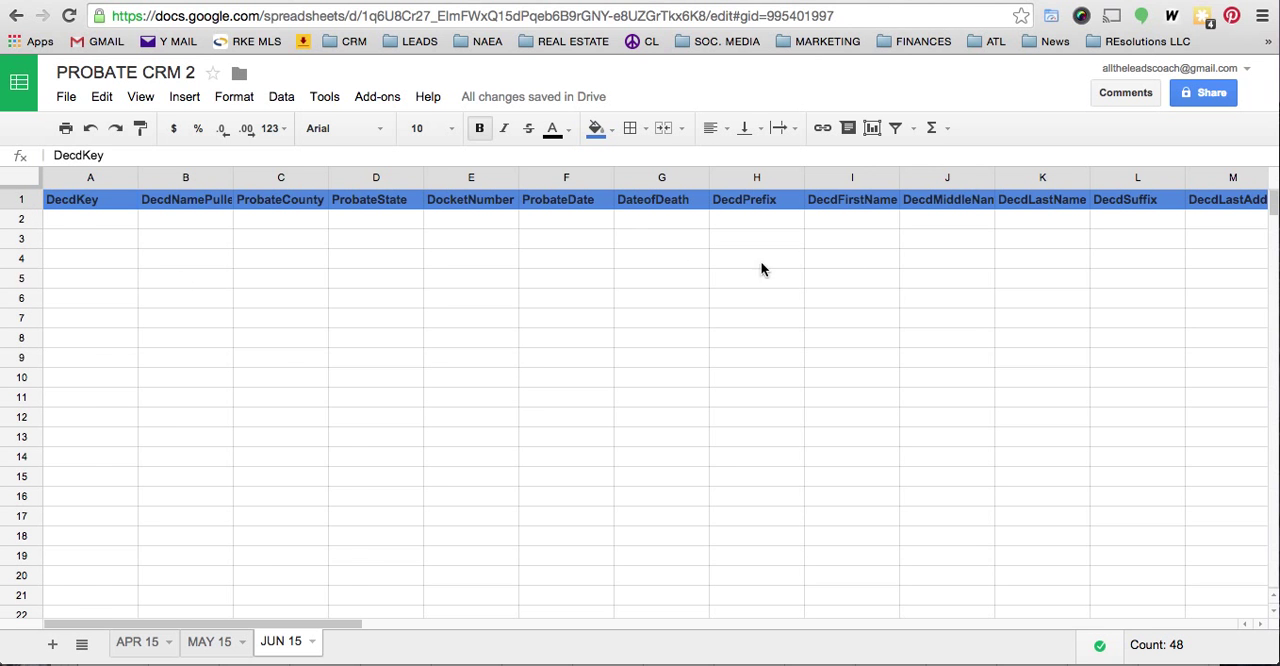
- Compare the APR 15 and MAY 15 sheets, examining the APR 15 columns from DecdKey through PRPhone3
click(137, 641)
click(203, 645)
click(140, 645)
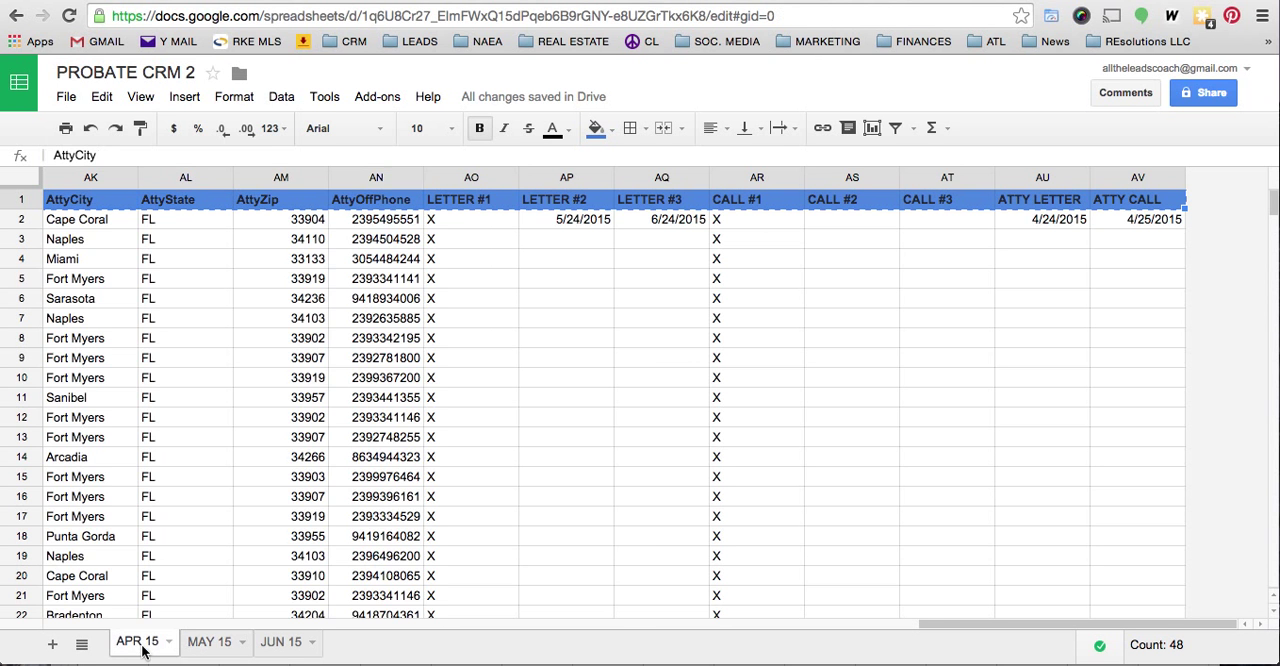
scroll(284, 415, left, 15)
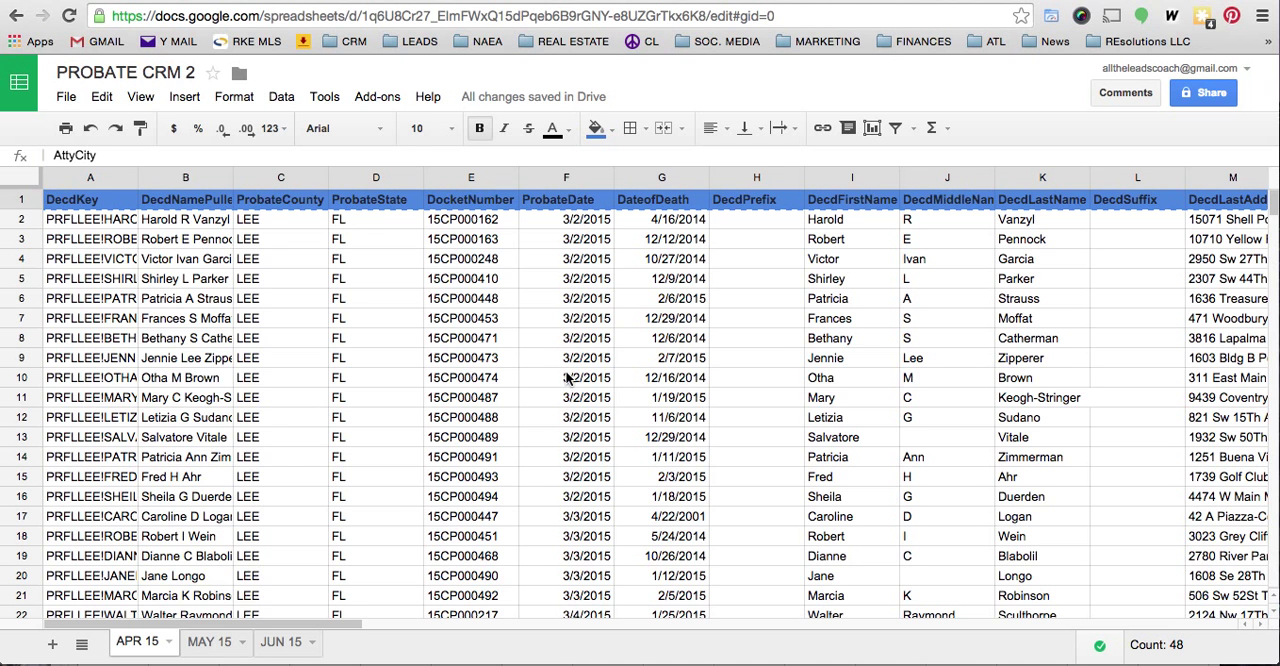
click(210, 645)
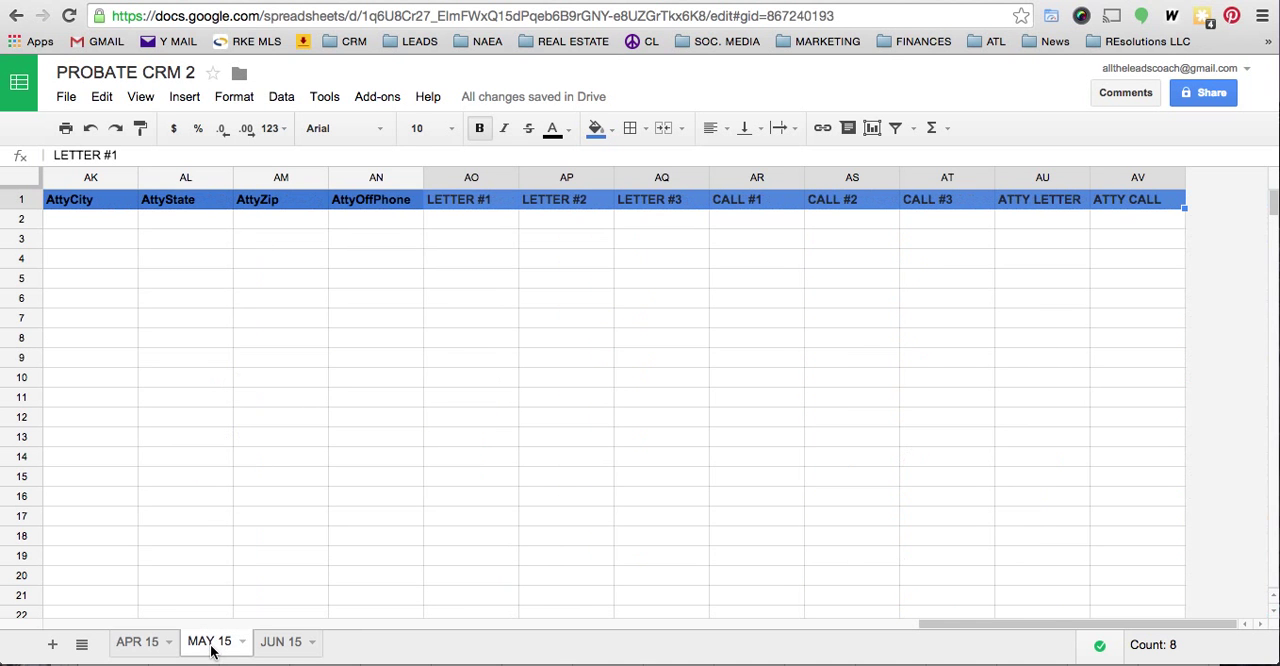
click(141, 645)
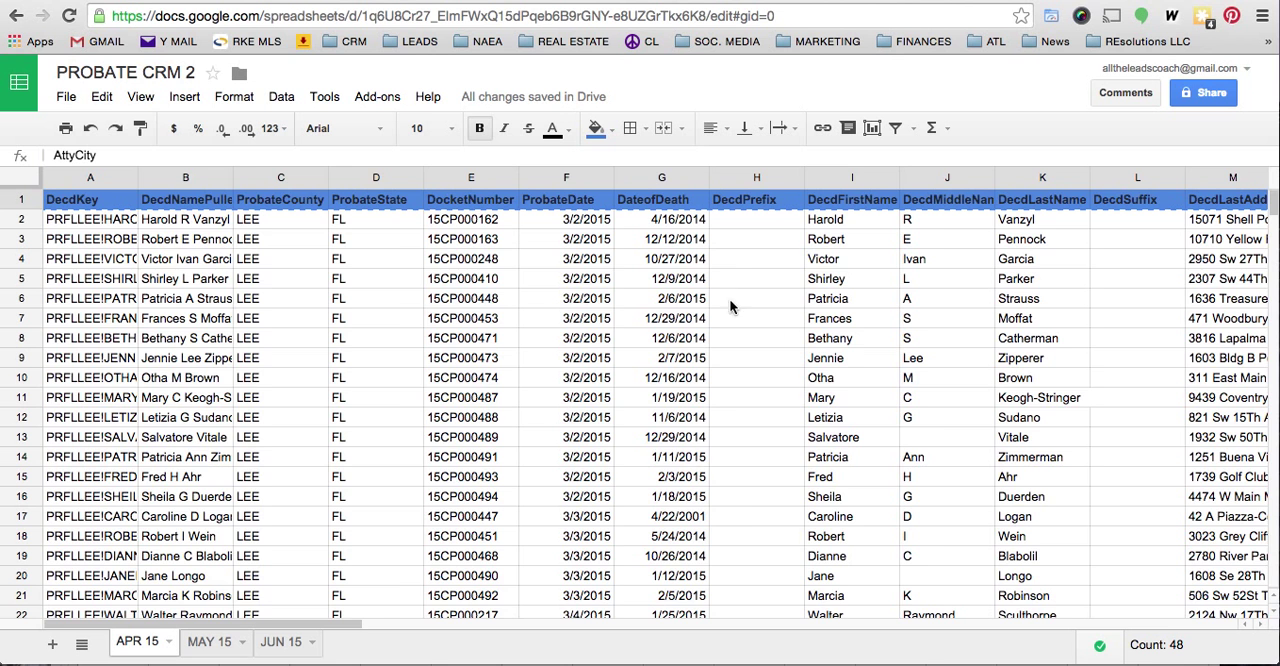
scroll(739, 298, right, 6)
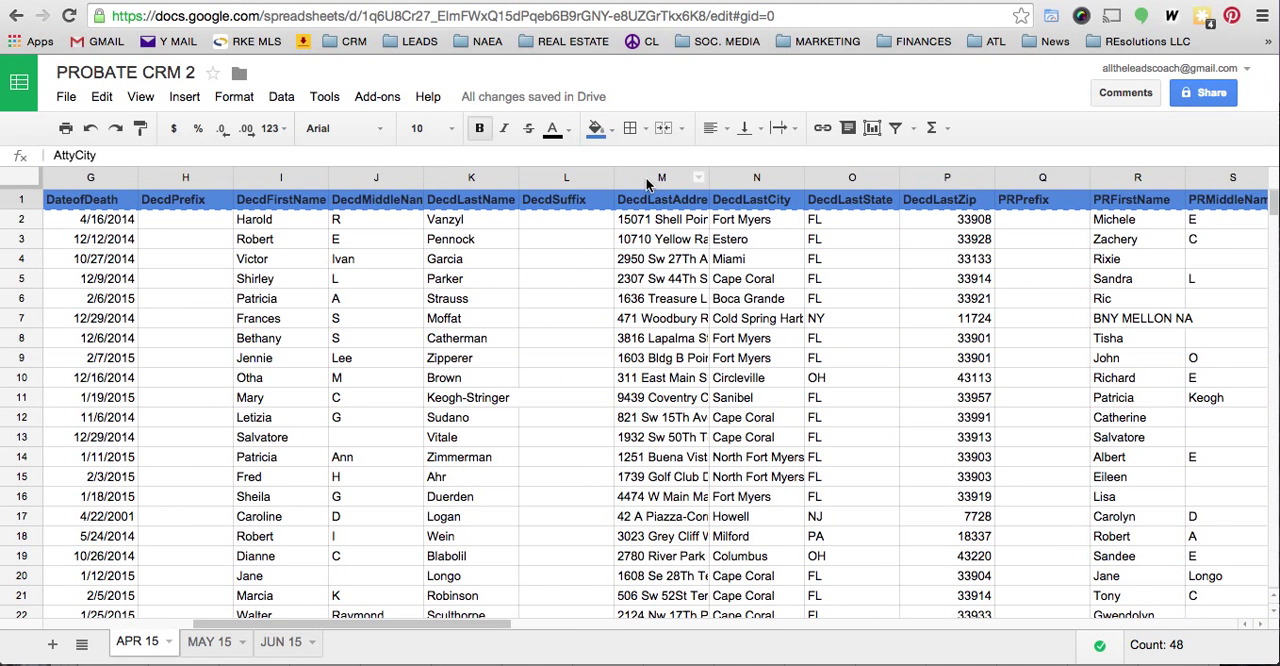
scroll(711, 182, right, 2)
scroll(711, 182, right, 3)
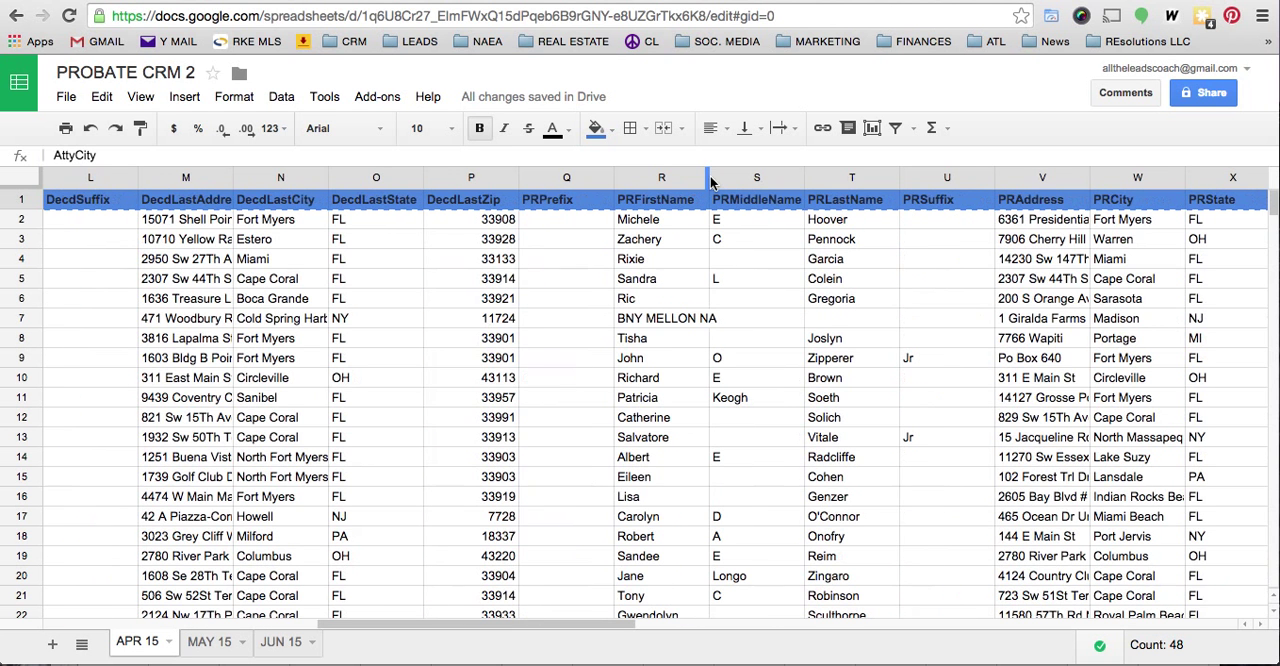
scroll(985, 181, right, 4)
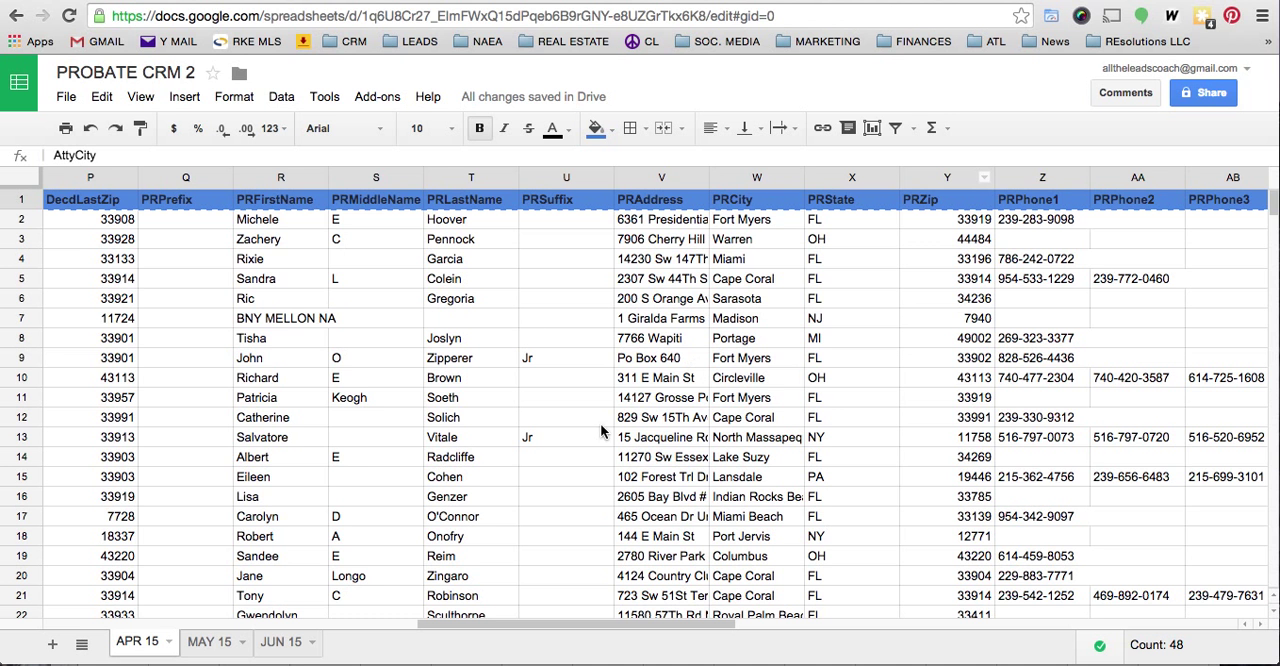
- Switch to APR15LEEFLATL041415.csv in Excel, select all of its data, and return to the PROBATE CRM 2 spreadsheet in Chrome
key(ctrl+Up)
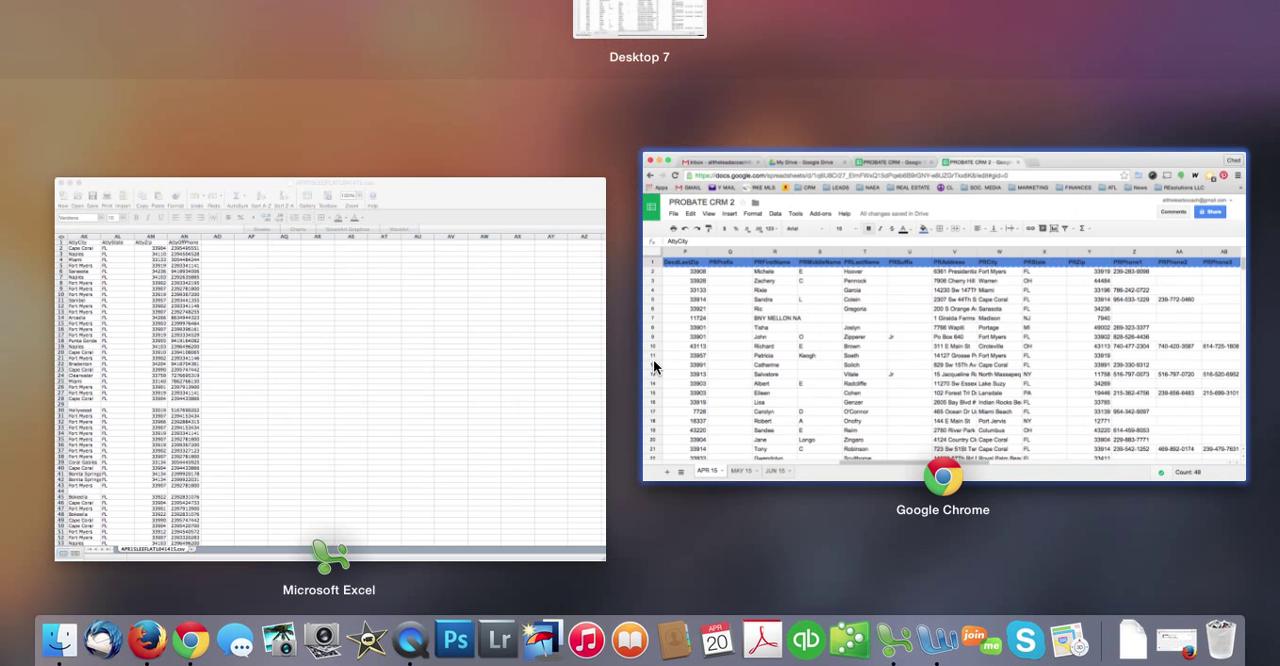
click(503, 325)
key(super+a)
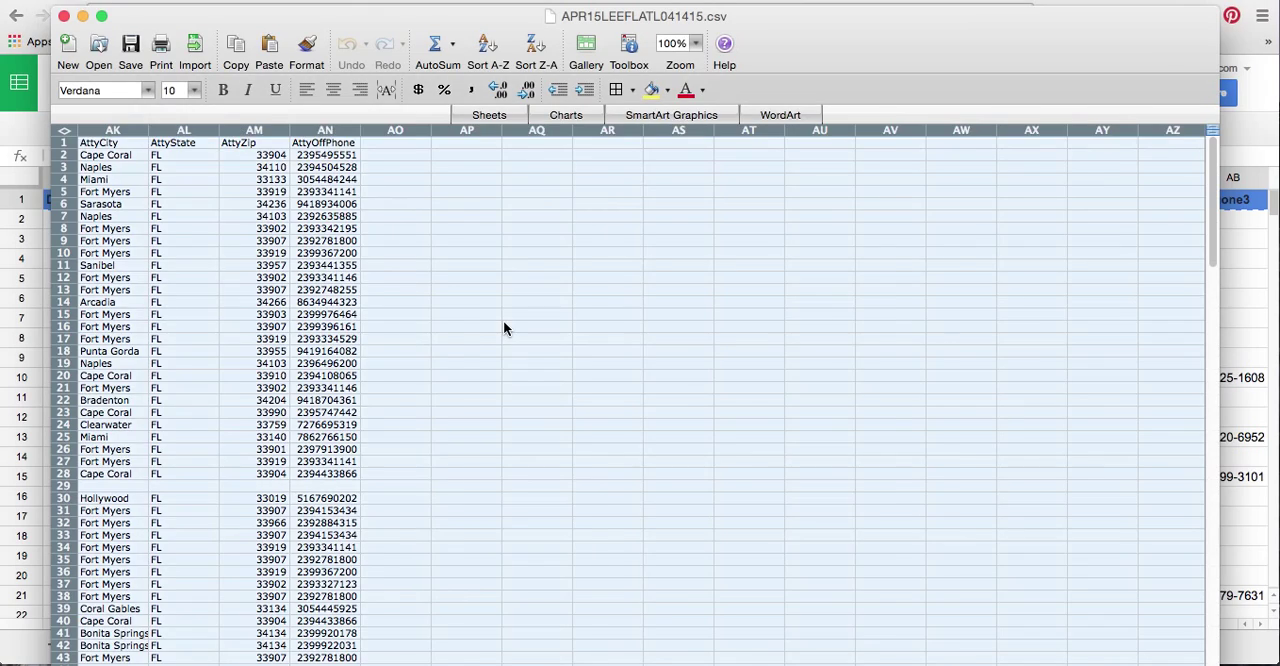
scroll(503, 320, left, 15)
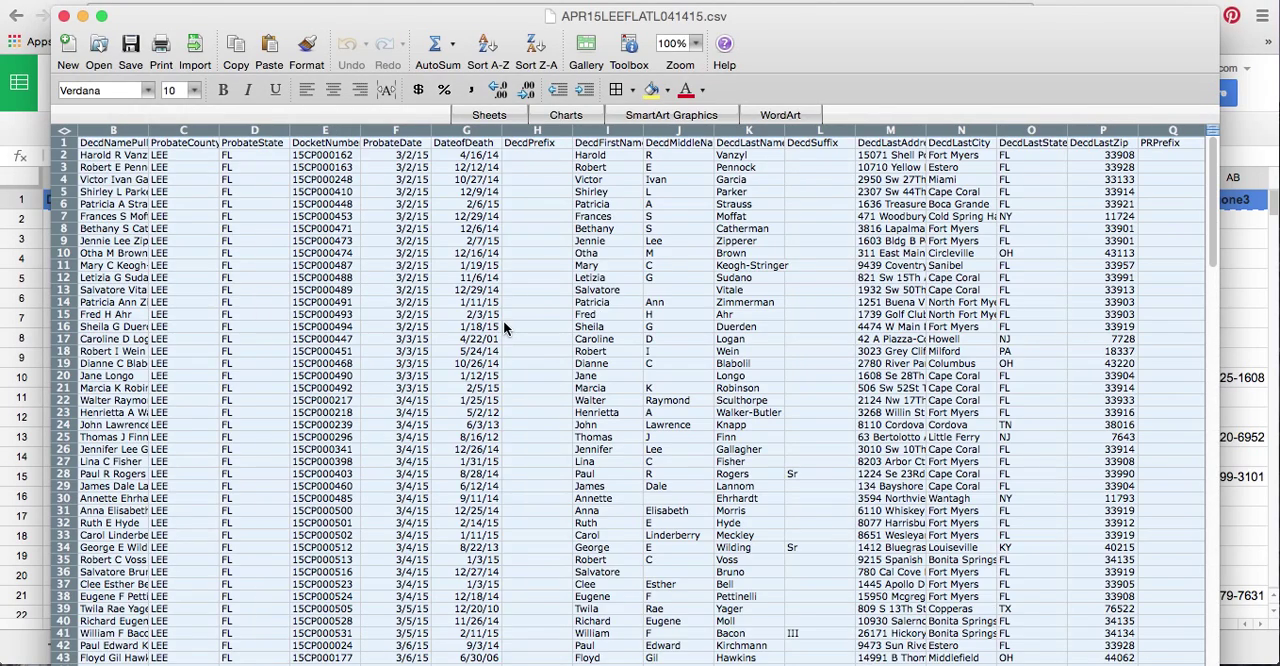
key(ctrl+Up)
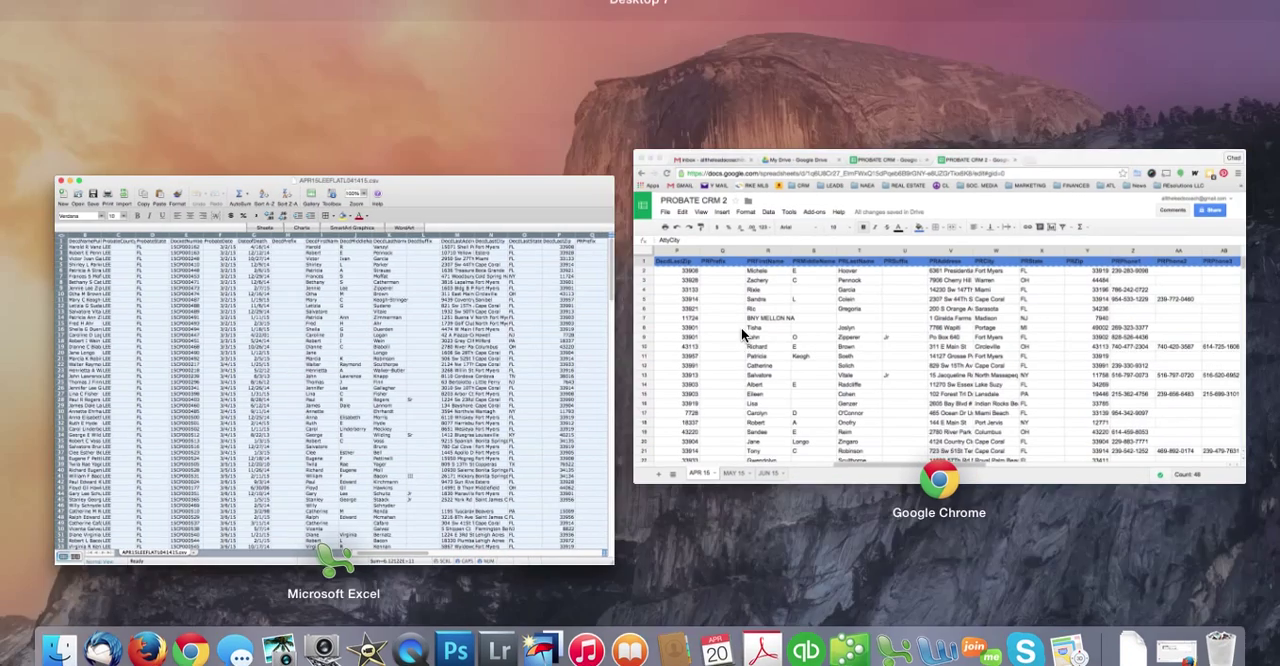
click(741, 327)
- Fill the PRPhone1, PRPhone2 and PRPhone3 columns (Z to AB) of the APR 15 sheet with bright yellow
scroll(478, 332, right, 18)
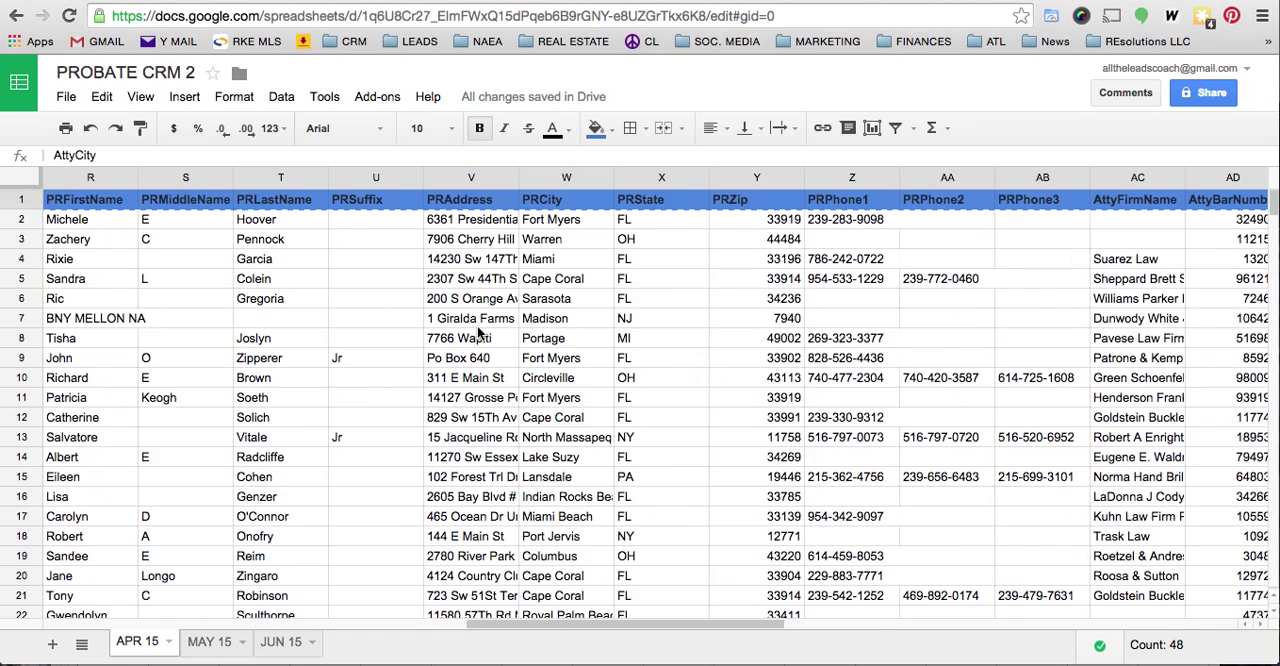
scroll(477, 333, right, 1)
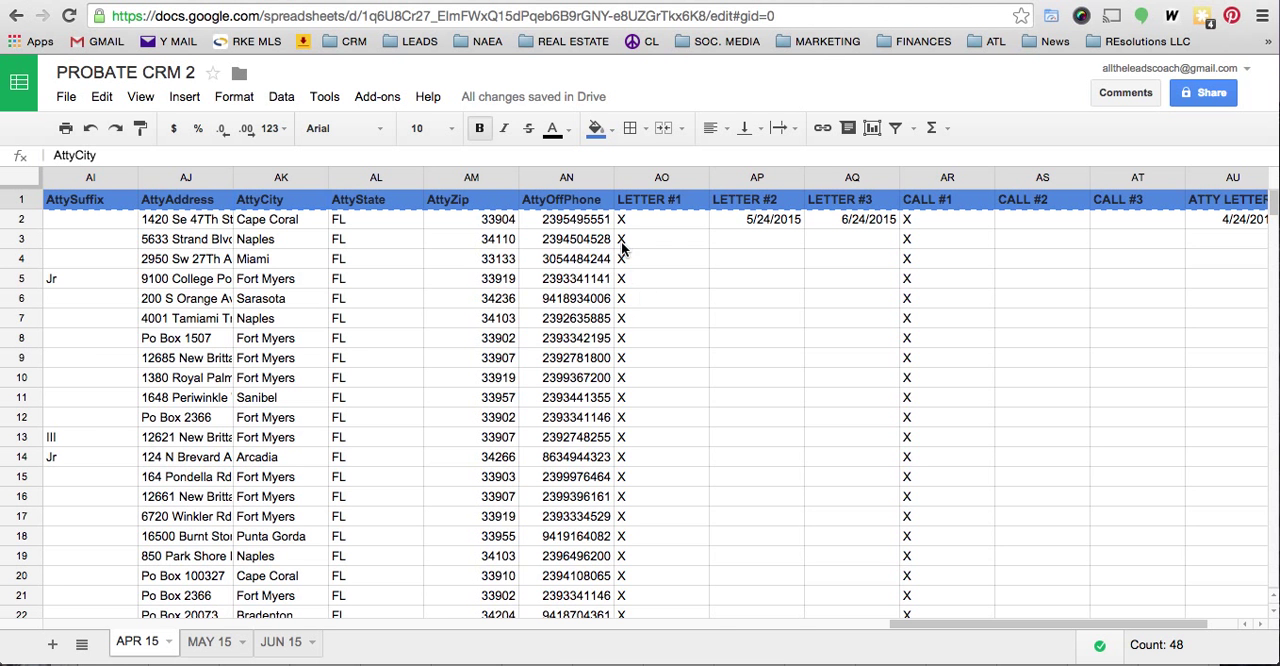
scroll(573, 177, left, 10)
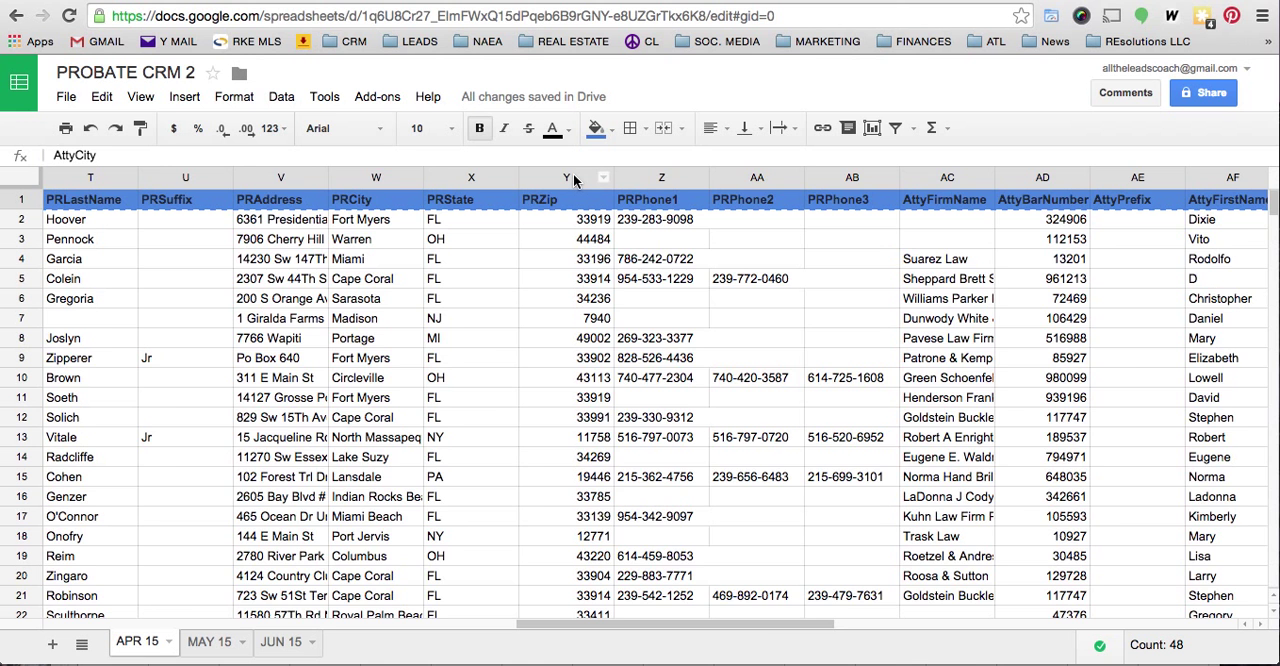
scroll(573, 177, left, 2)
scroll(573, 177, right, 3)
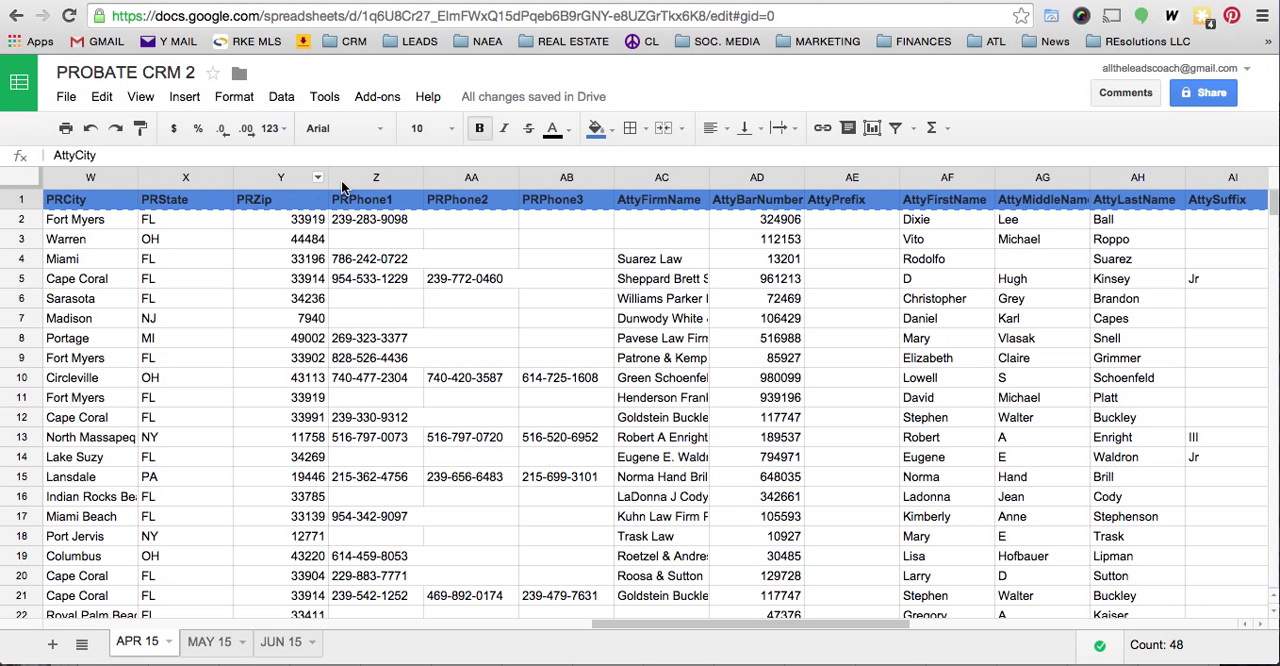
click(398, 177)
drag(398, 177, 560, 177)
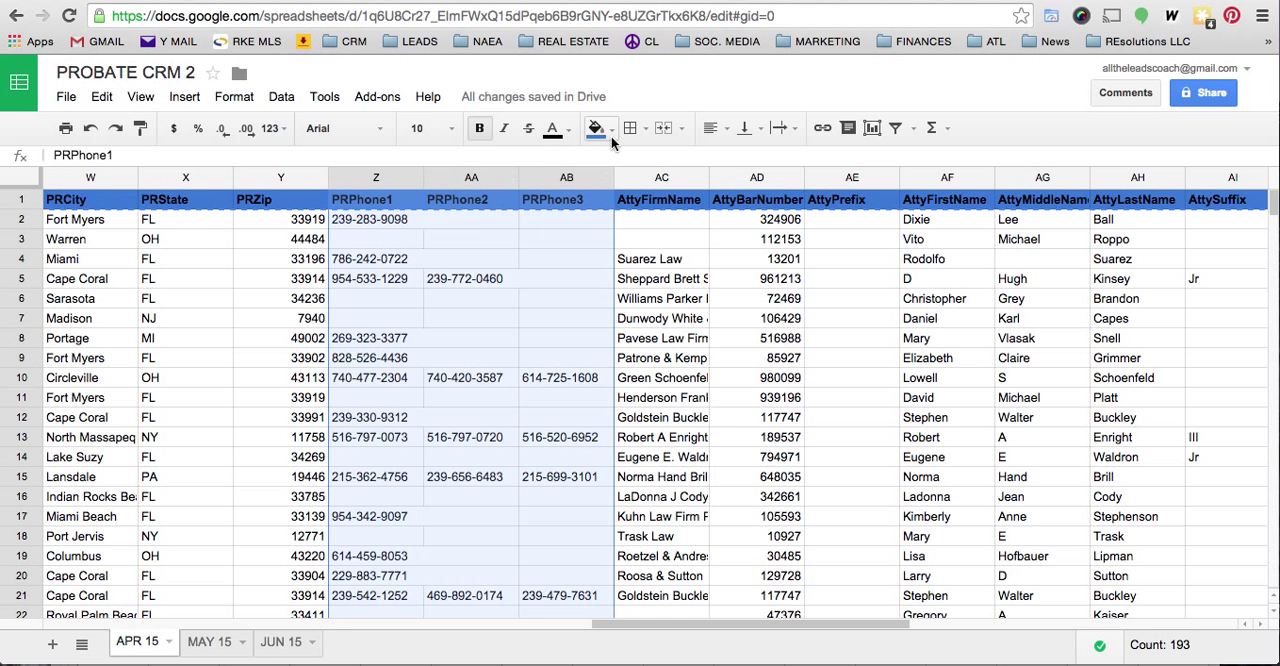
click(611, 134)
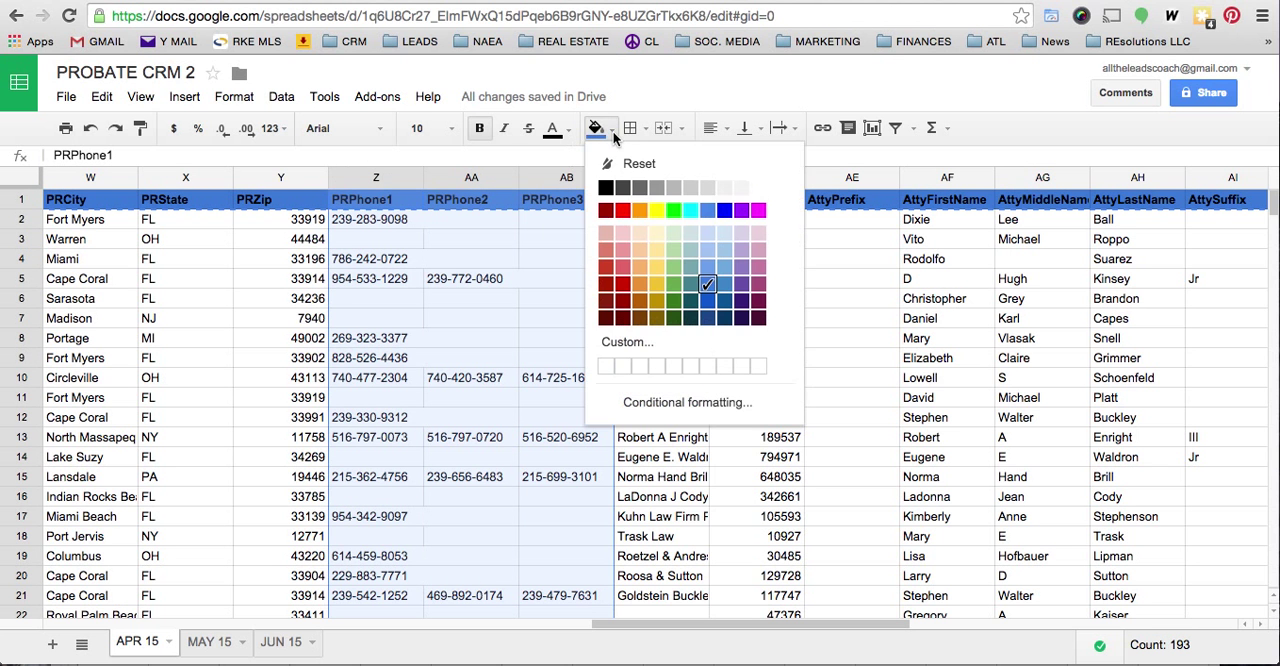
click(657, 251)
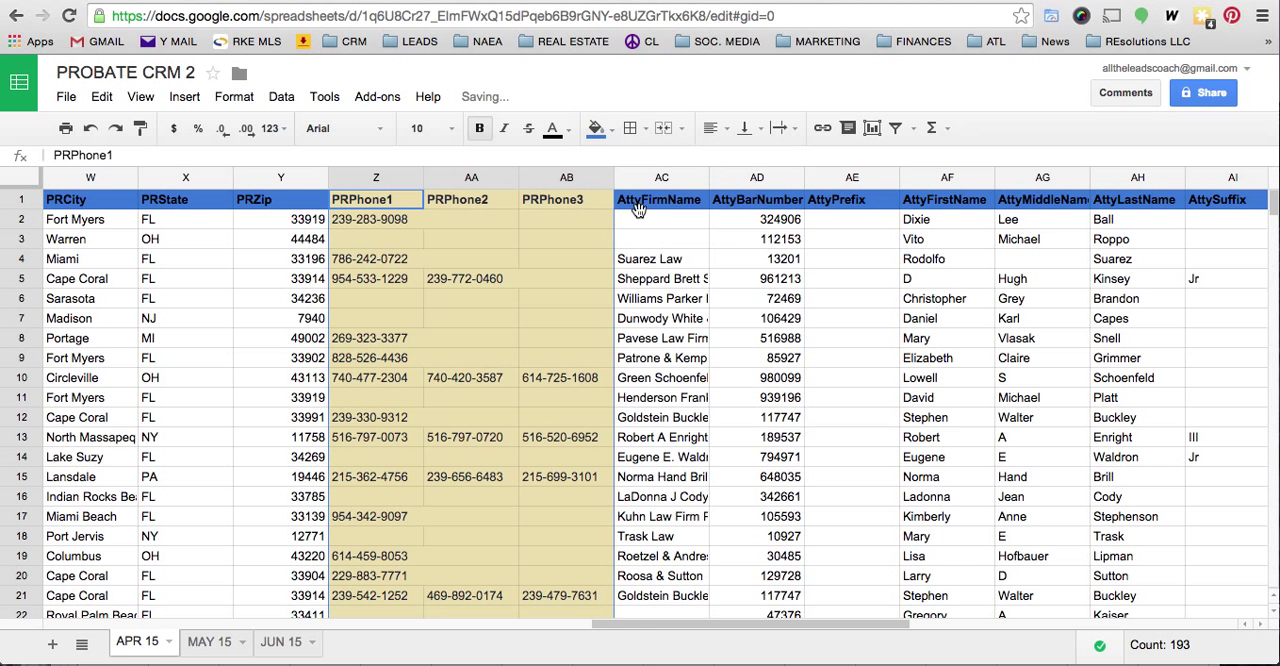
click(611, 130)
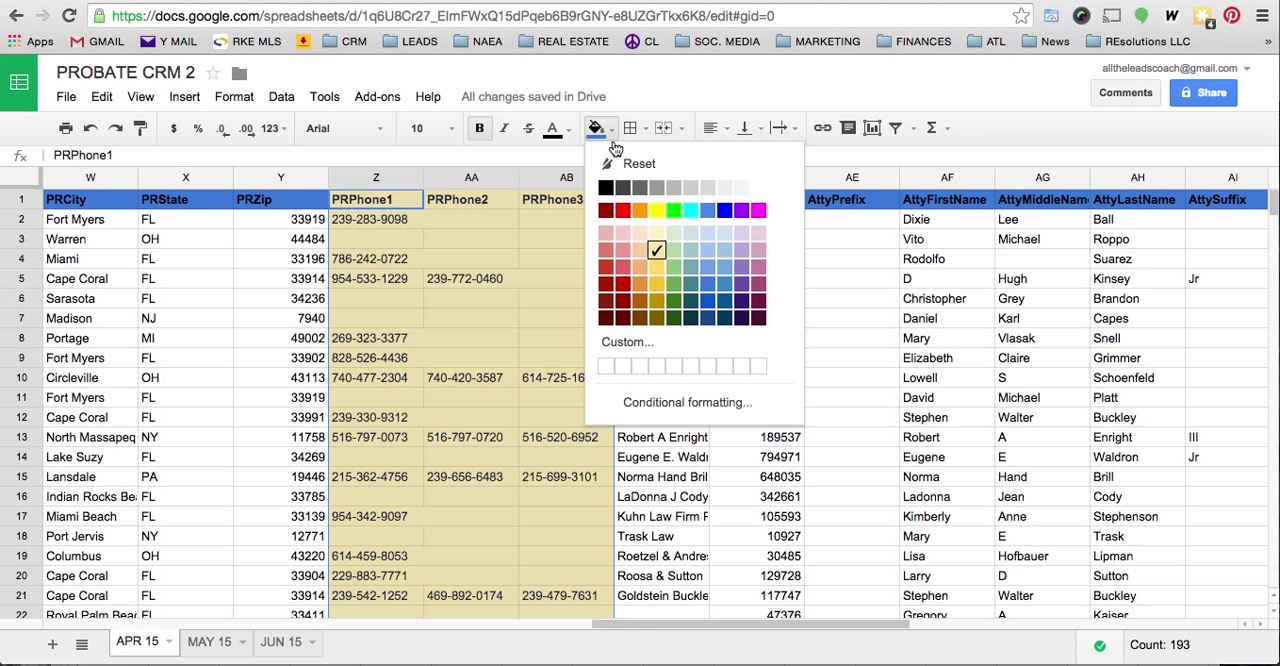
click(658, 211)
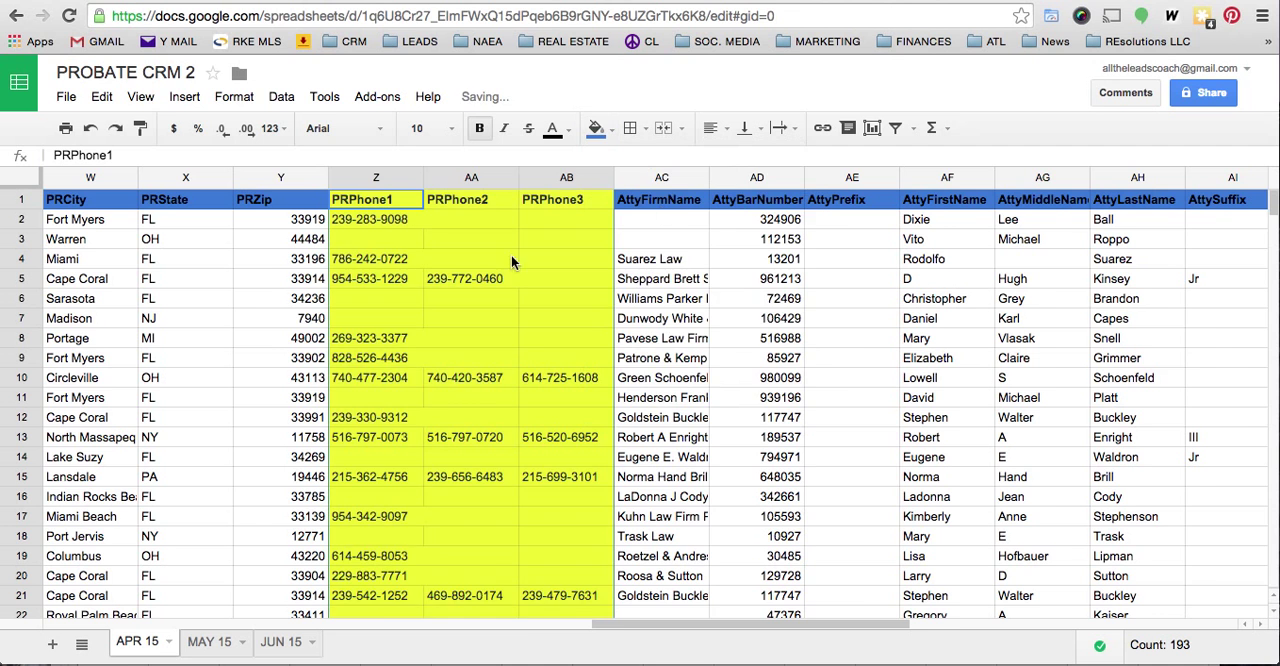
- Try a bright yellow fill on the AttyFirmName column and undo it
scroll(662, 259, right, 8)
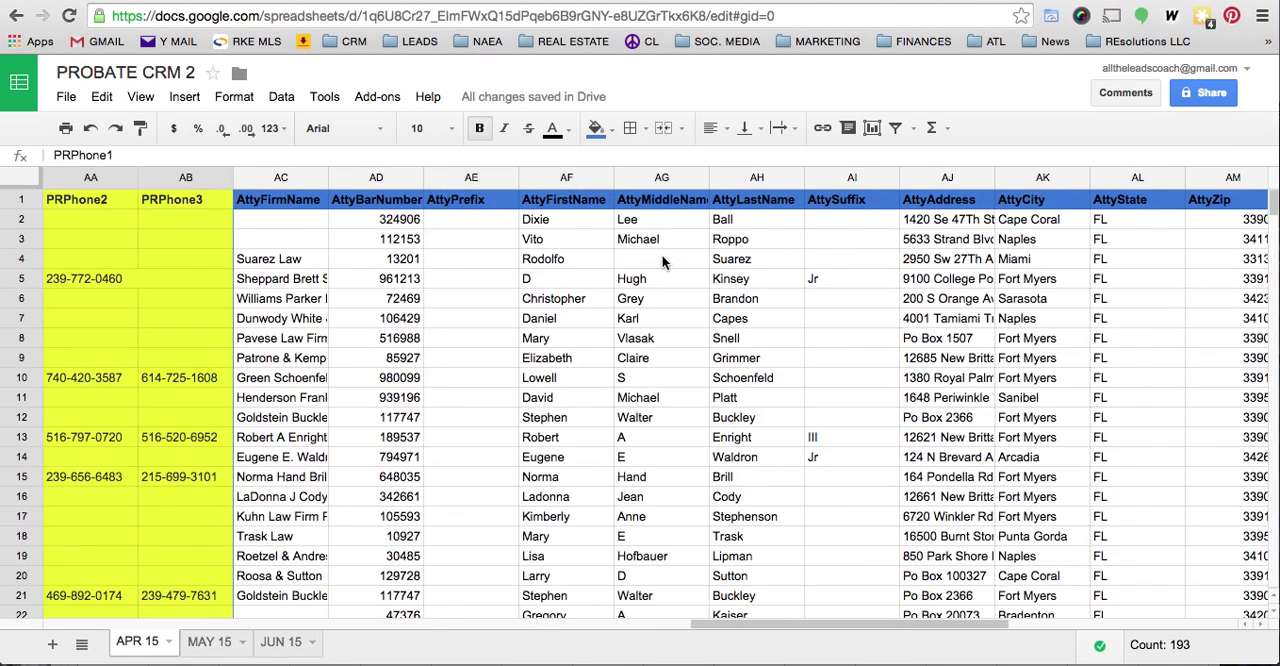
scroll(662, 259, left, 10)
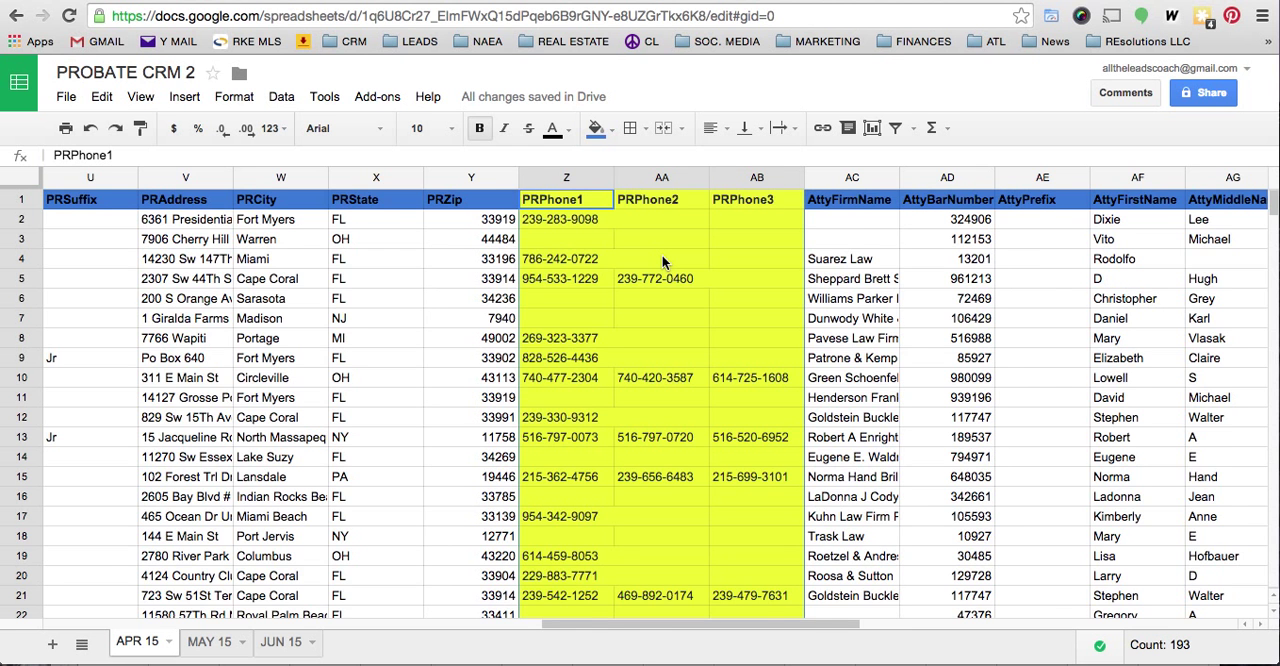
scroll(661, 259, right, 5)
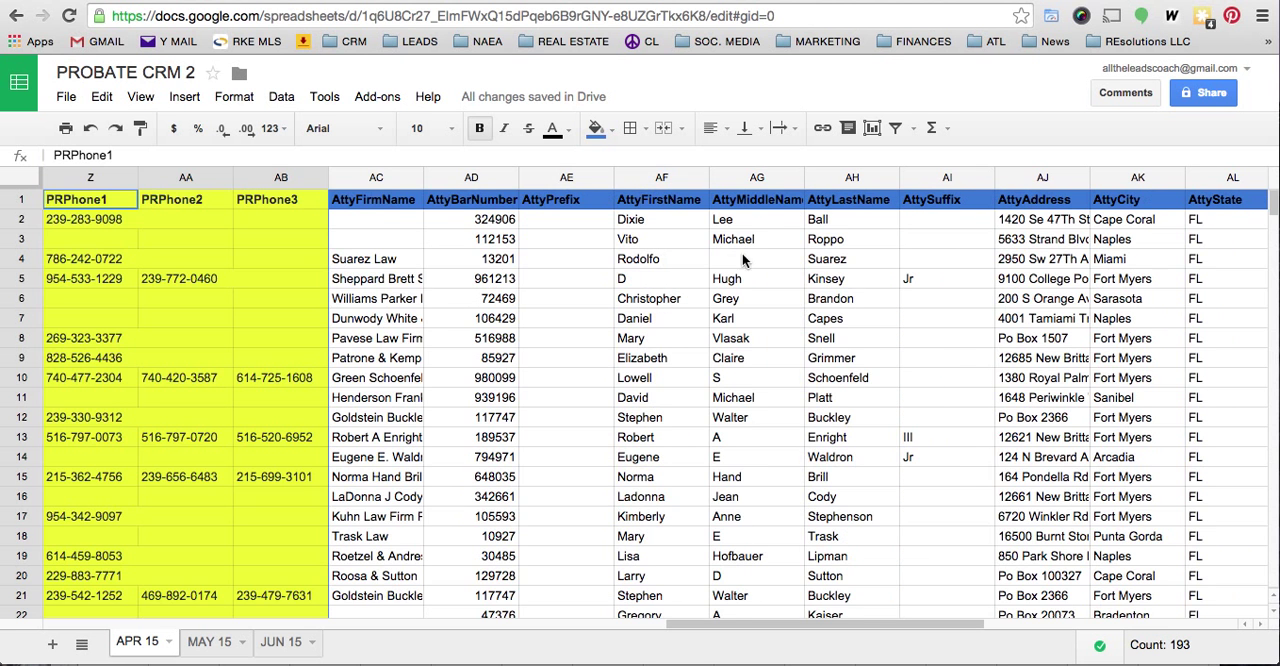
click(372, 178)
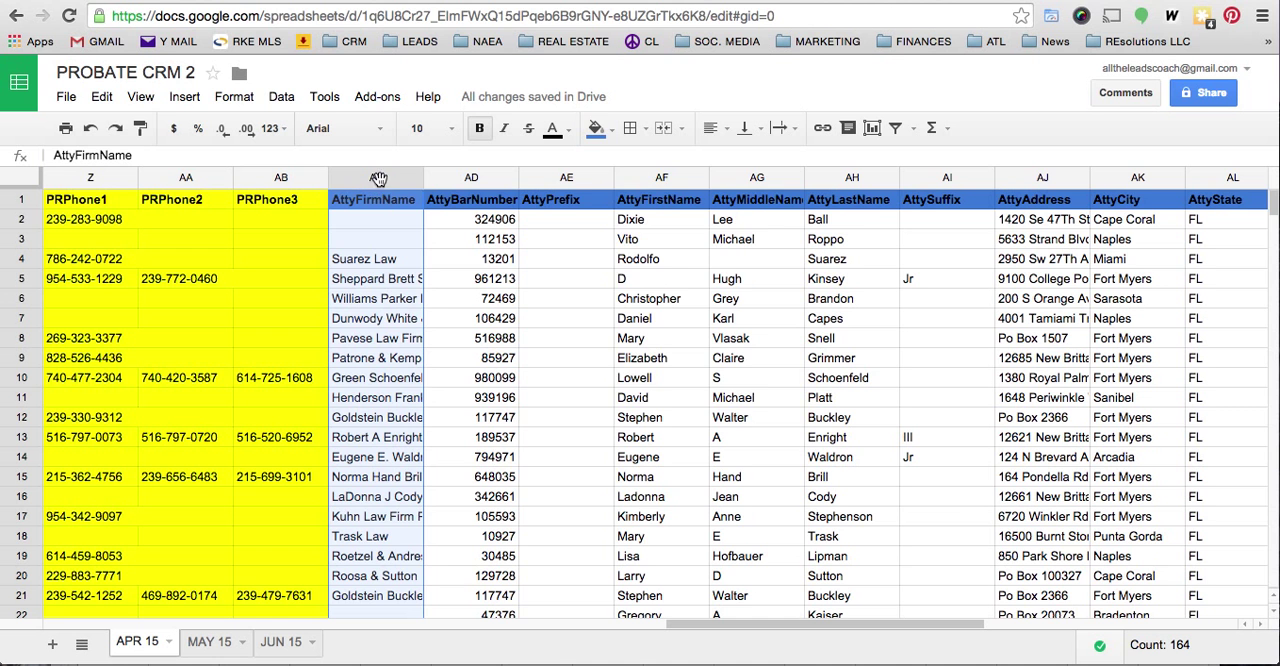
click(601, 129)
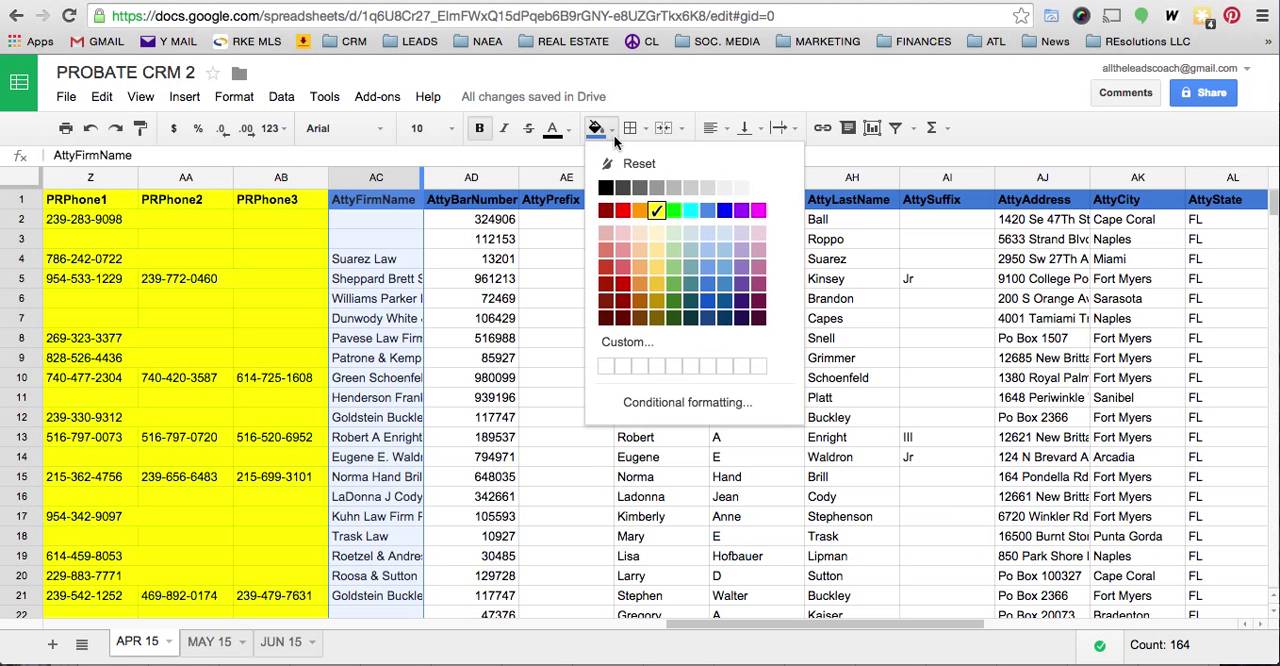
click(656, 211)
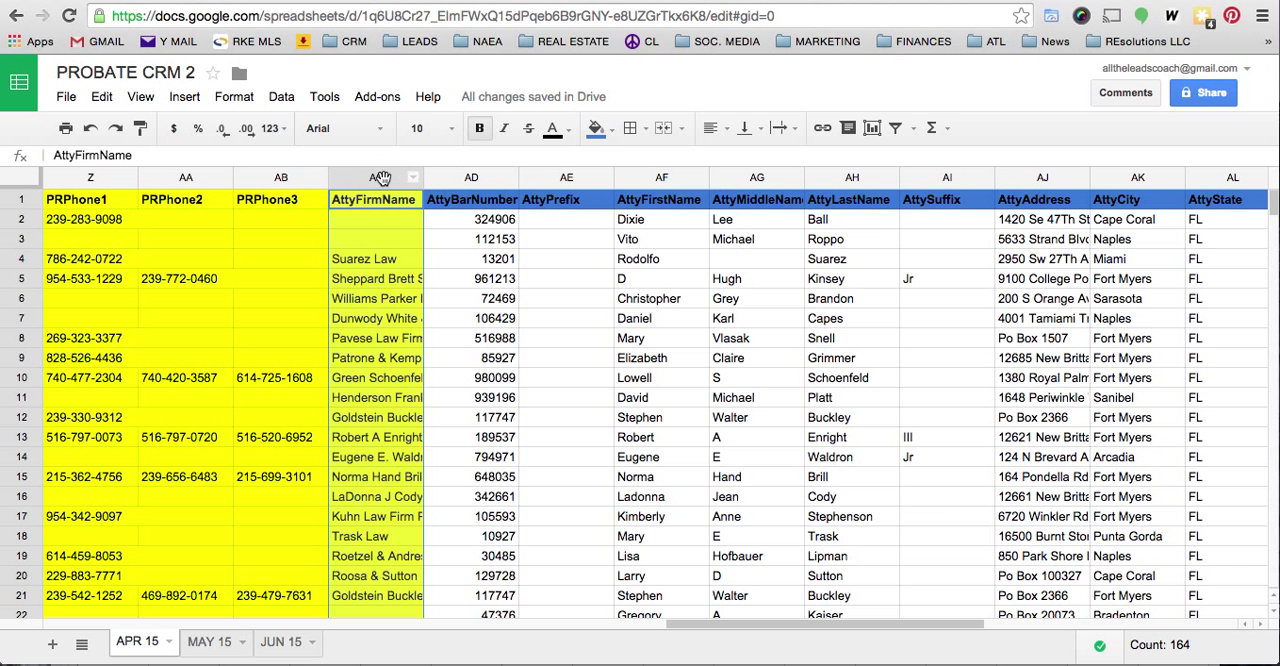
key(super+z)
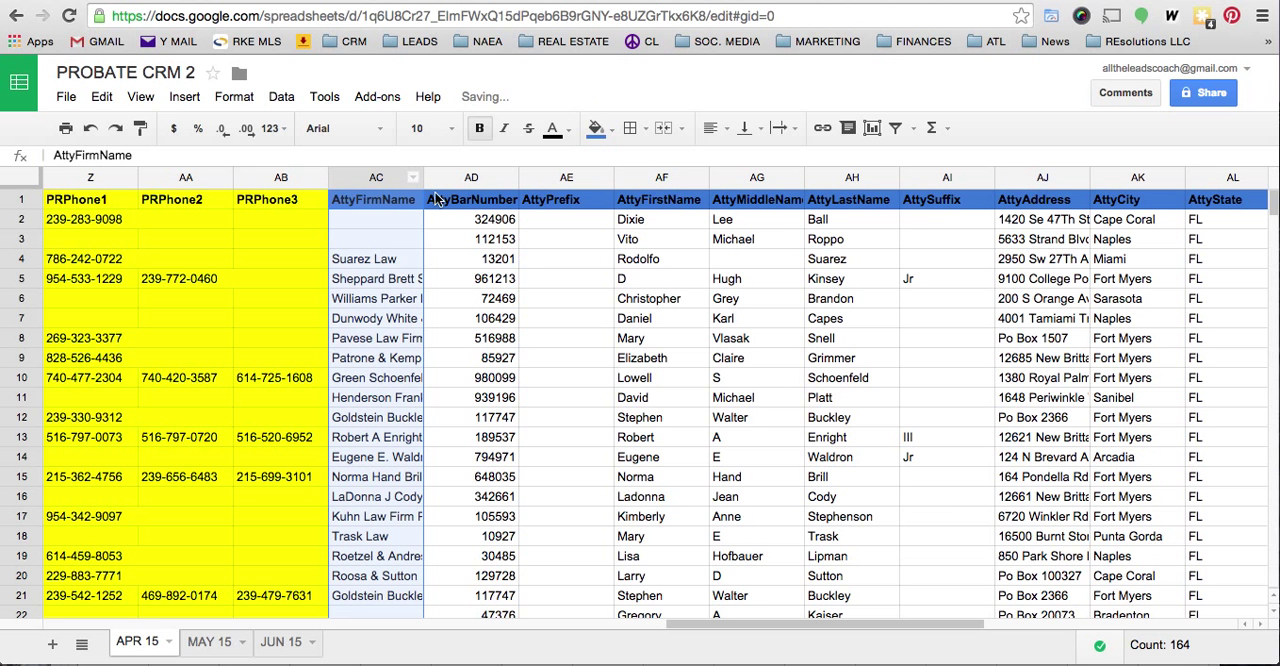
- Fill the attorney name columns AttyFirstName to AttyLastName and the address columns AttyAddress to AttyZip with bright yellow
drag(674, 181, 845, 177)
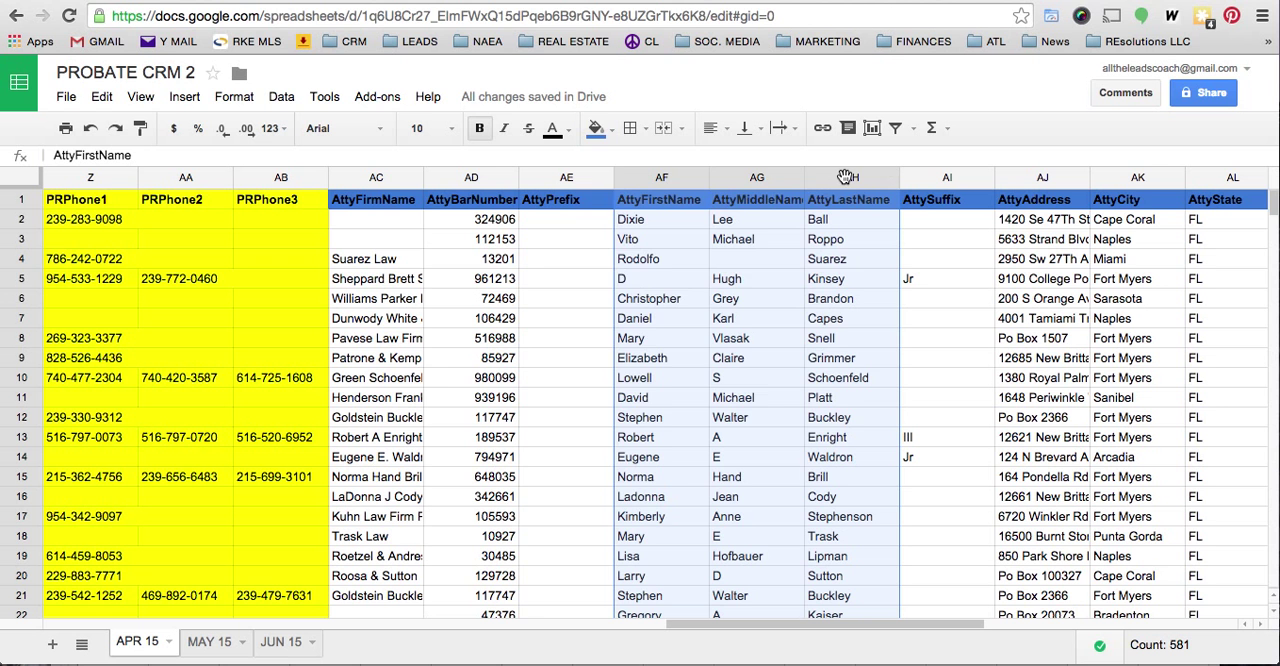
click(611, 130)
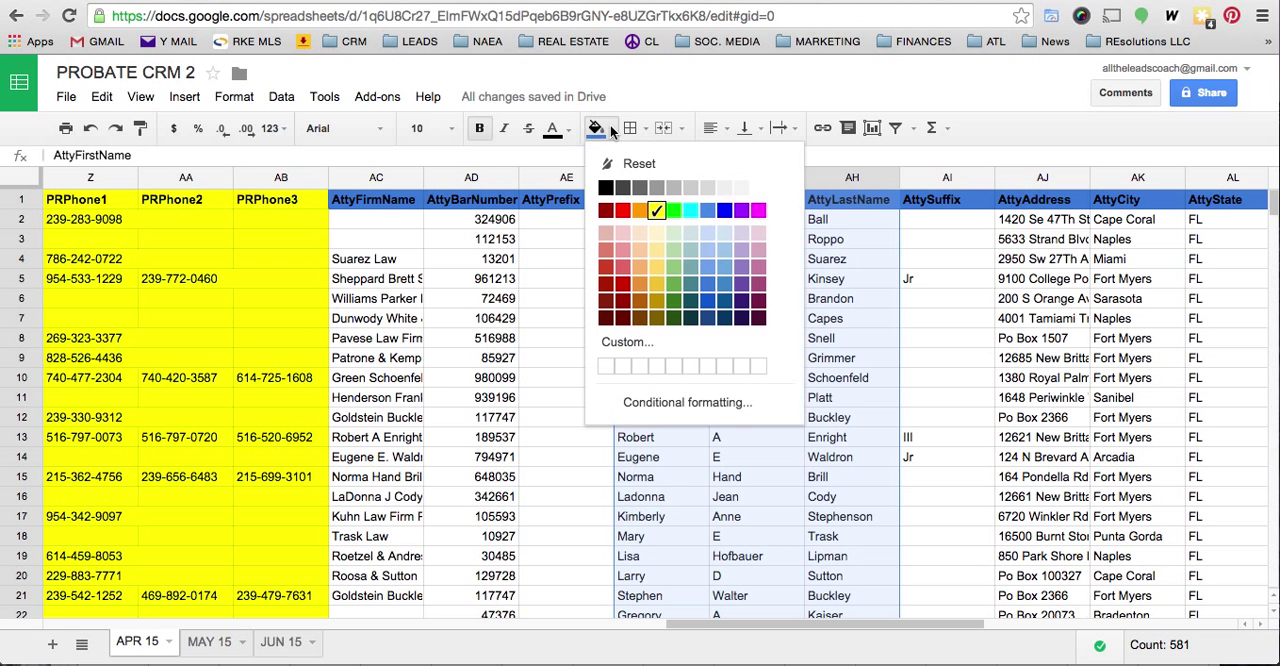
click(656, 210)
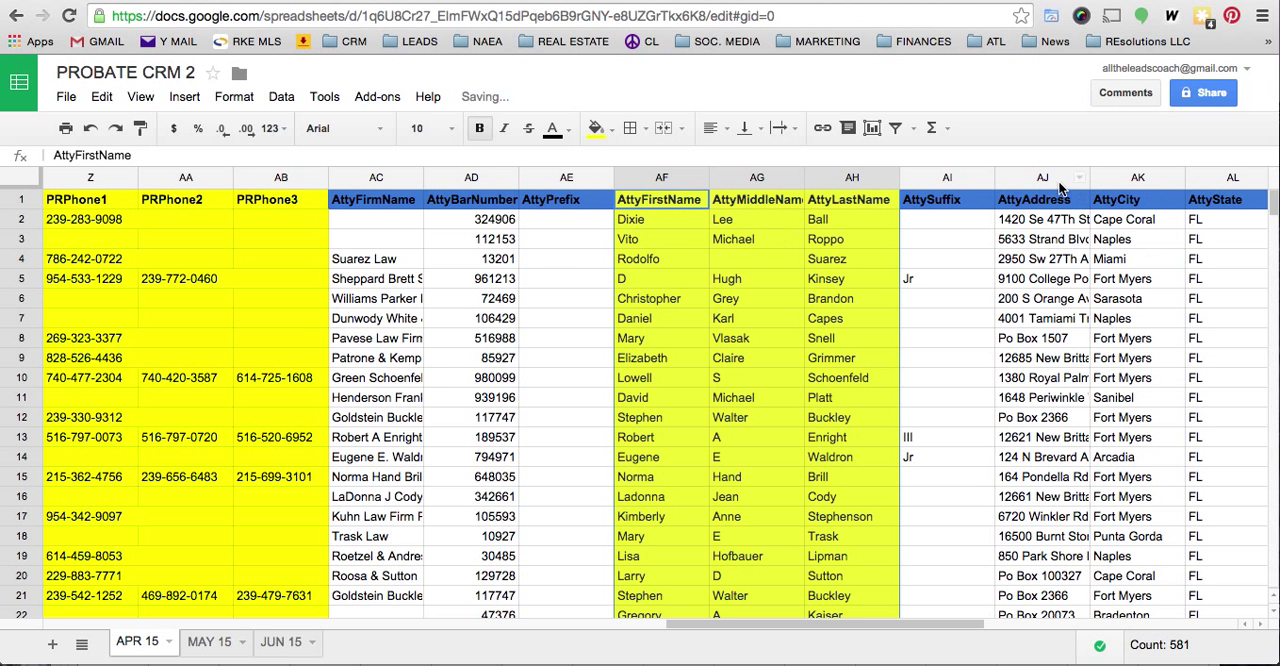
scroll(1087, 283, right, 3)
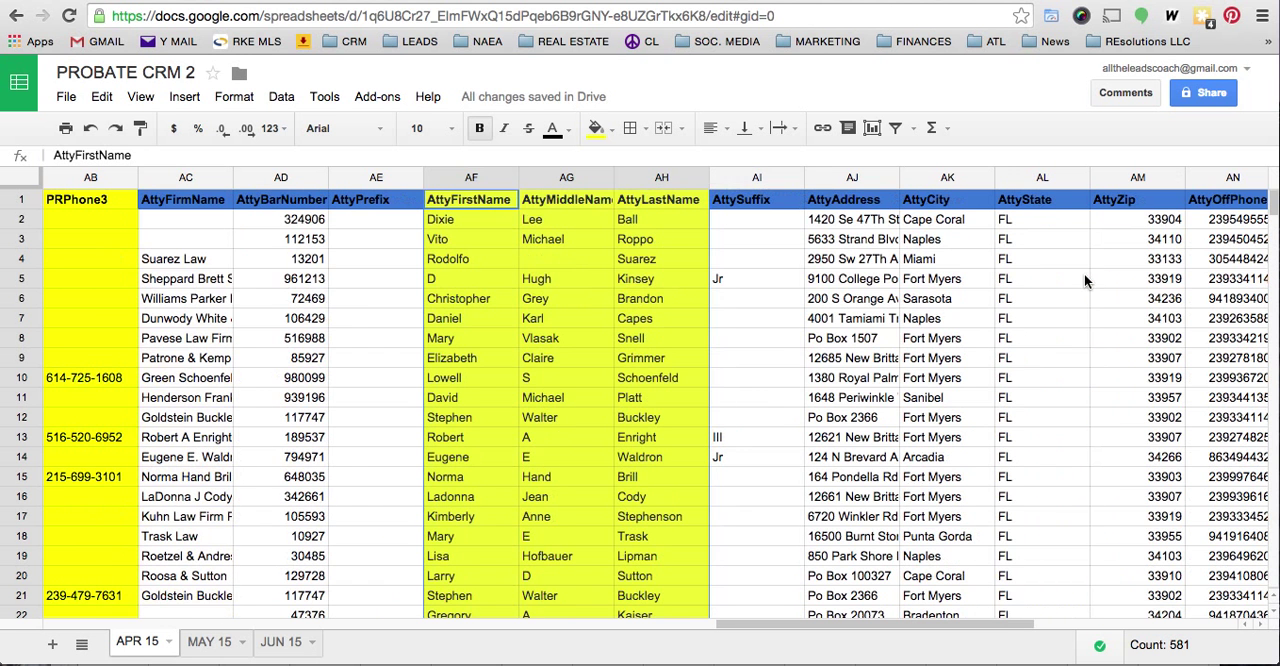
drag(835, 177, 1112, 179)
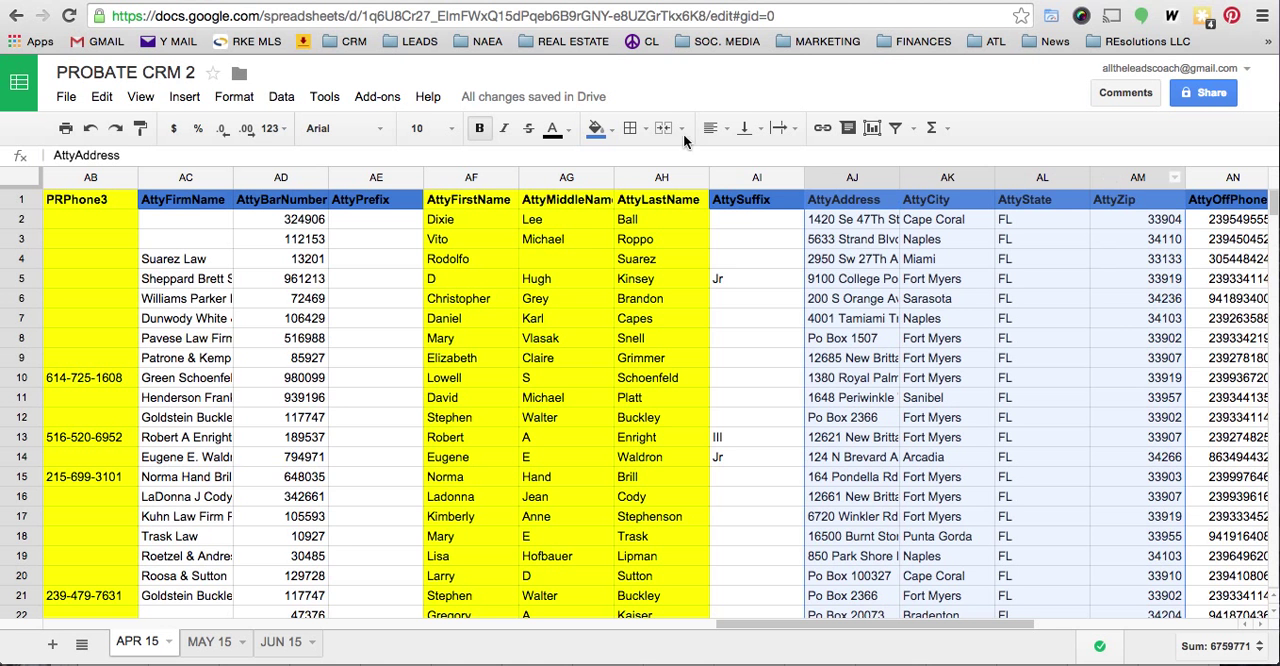
click(596, 128)
click(657, 212)
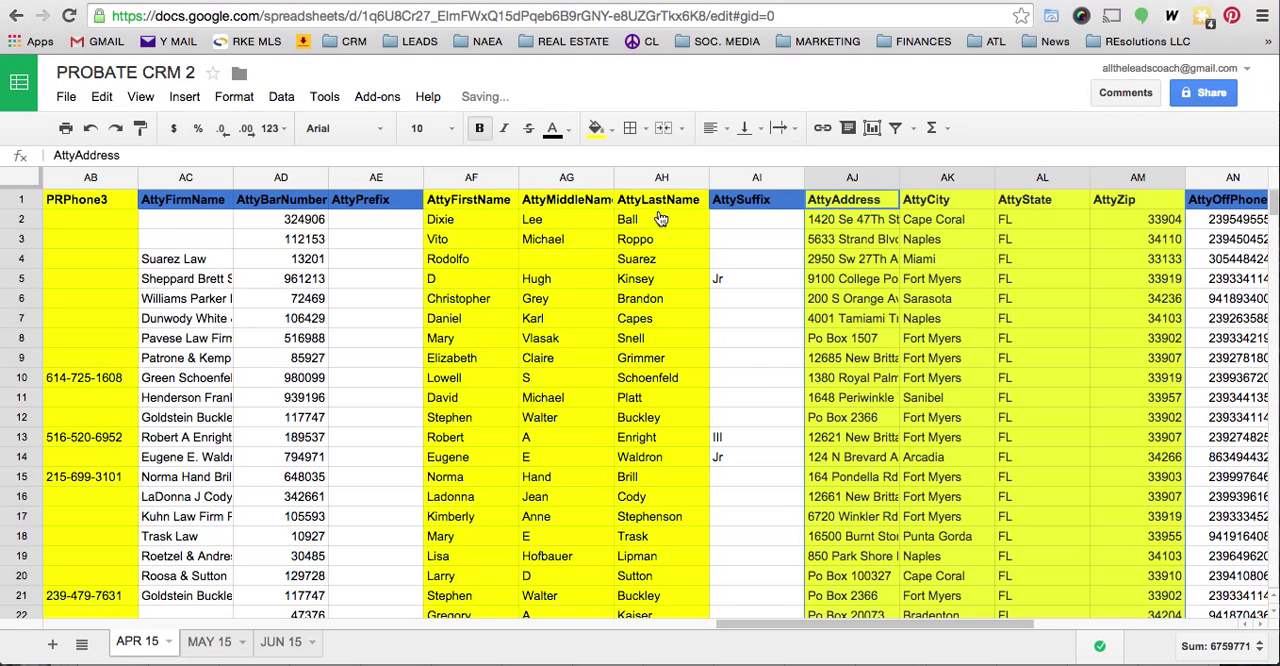
- Fill the columns from PRFirstName through PRZip (R to Y) of the APR 15 sheet with bright yellow
scroll(612, 327, left, 10)
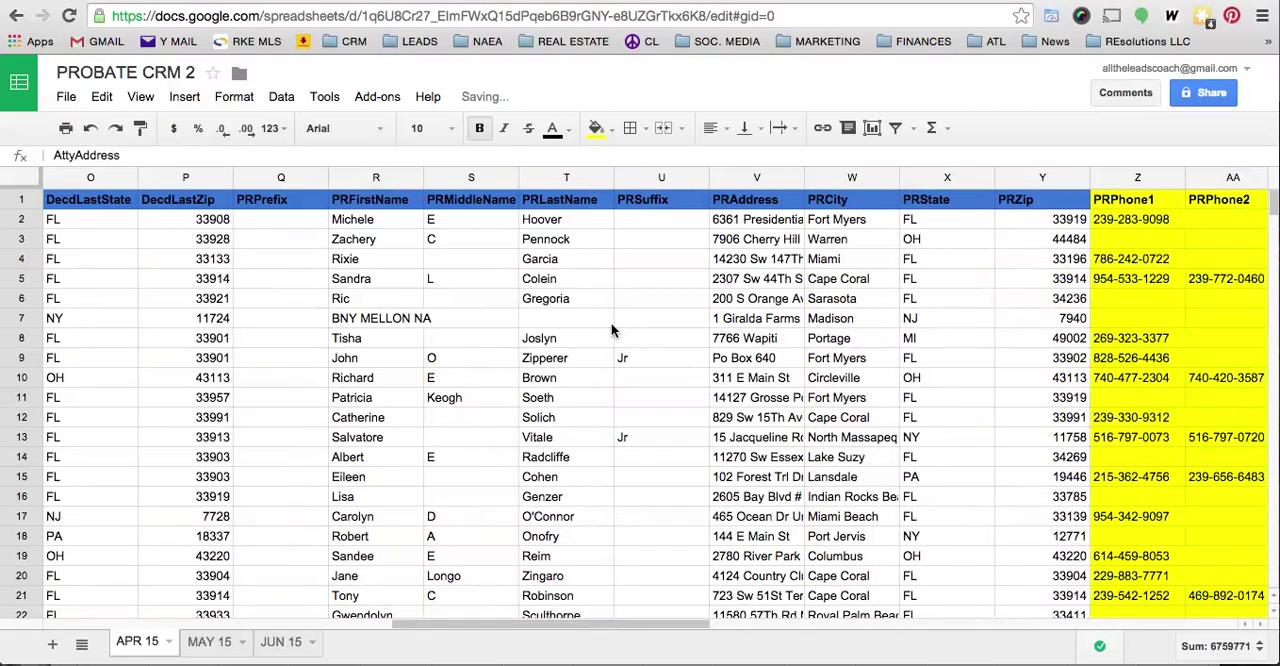
drag(402, 180, 996, 178)
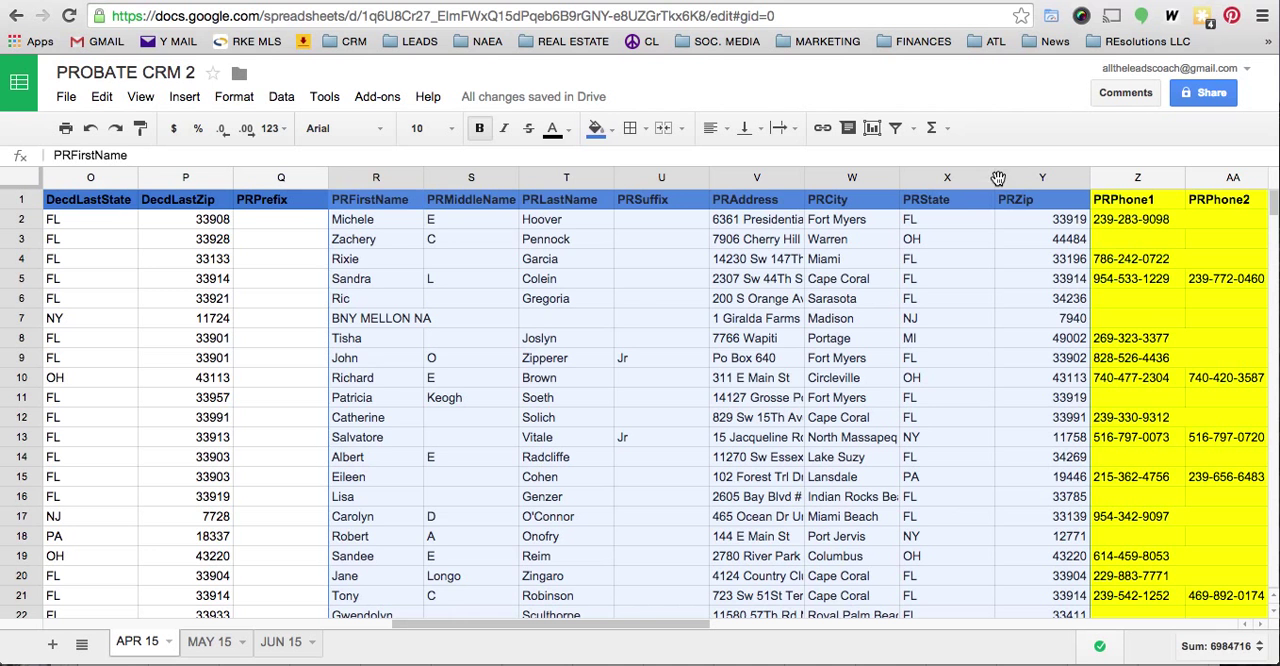
click(616, 128)
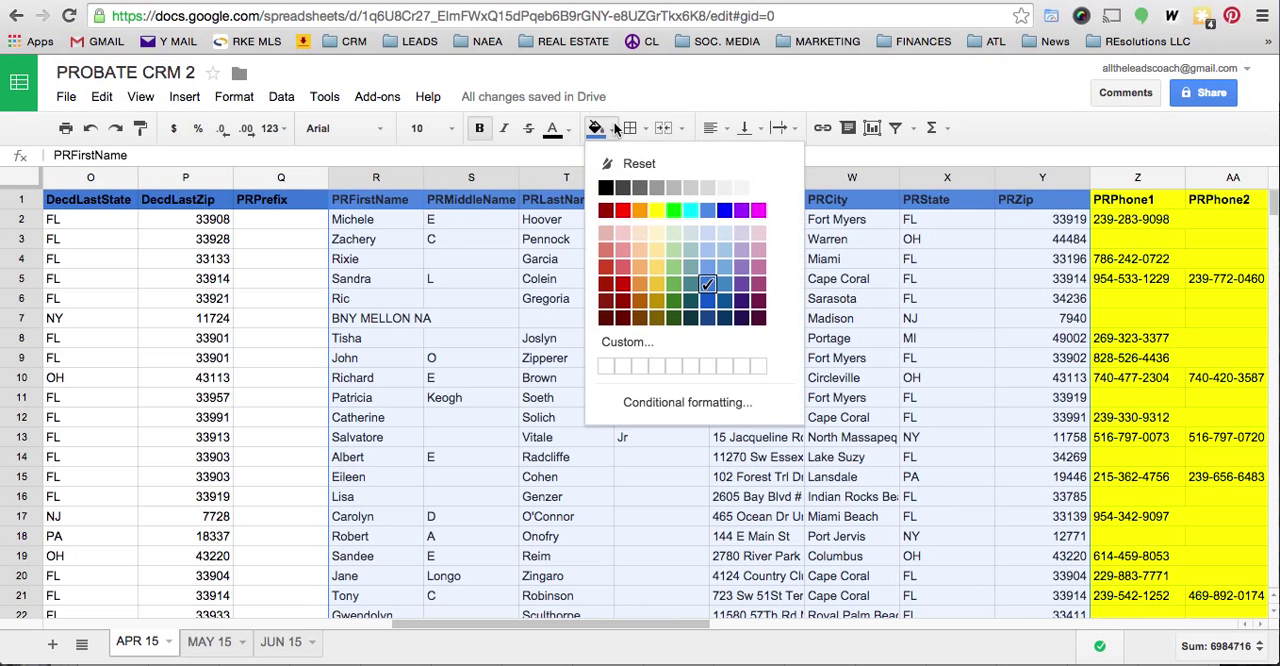
click(659, 219)
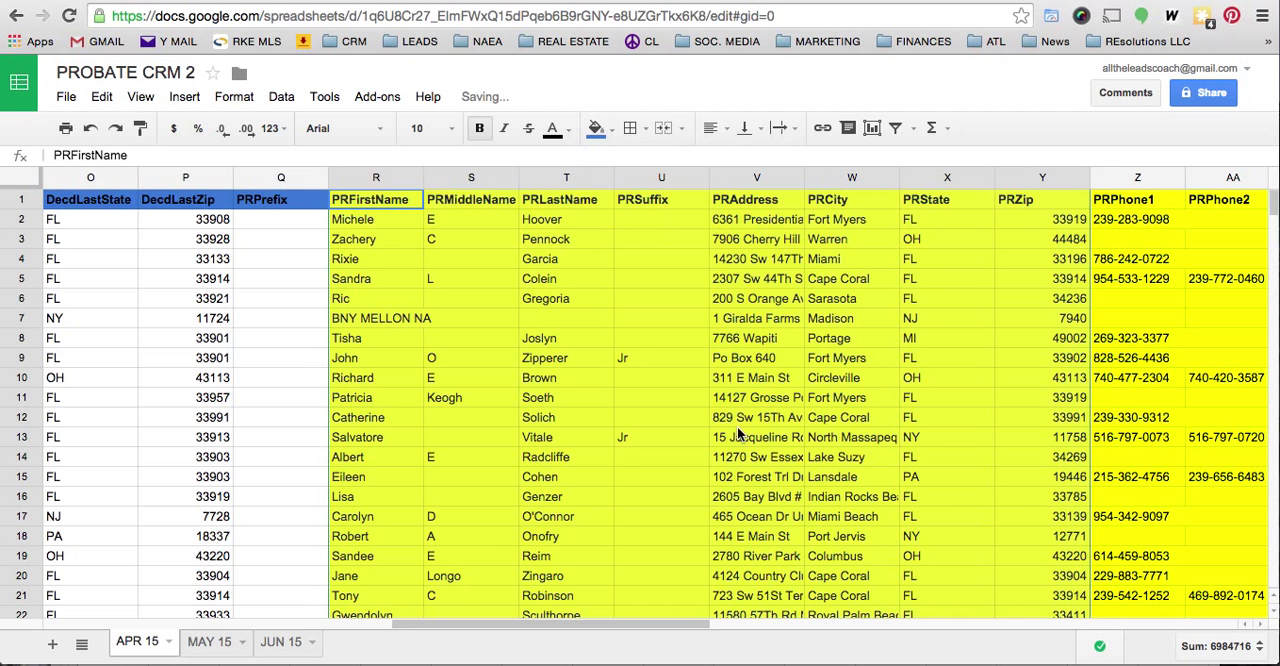
- Fill the AttyOffPhone column (AN) of the APR 15 sheet with bright yellow
scroll(738, 434, left, 4)
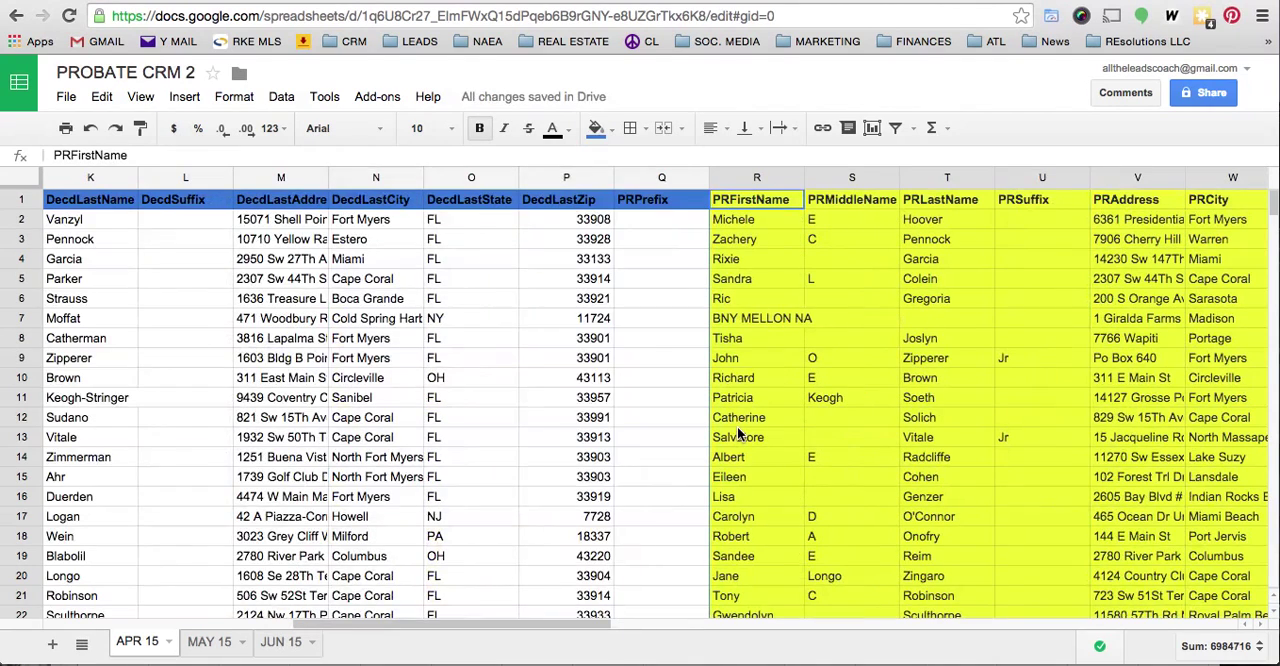
scroll(738, 432, right, 9)
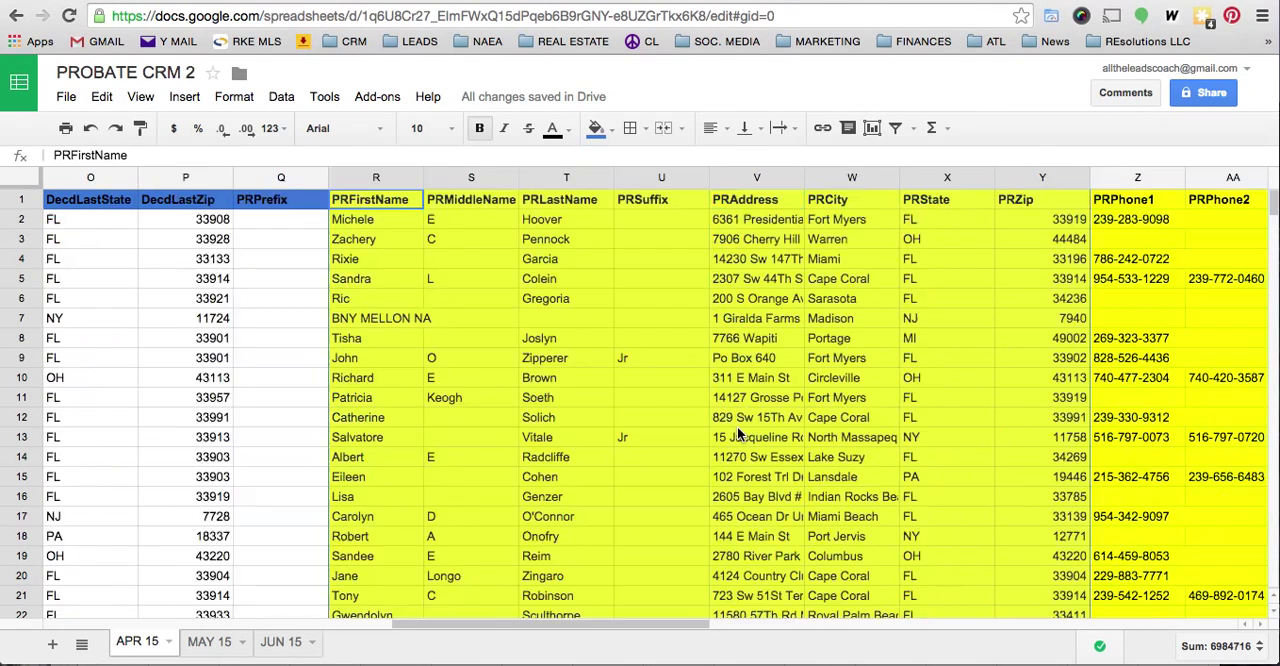
scroll(738, 432, left, 4)
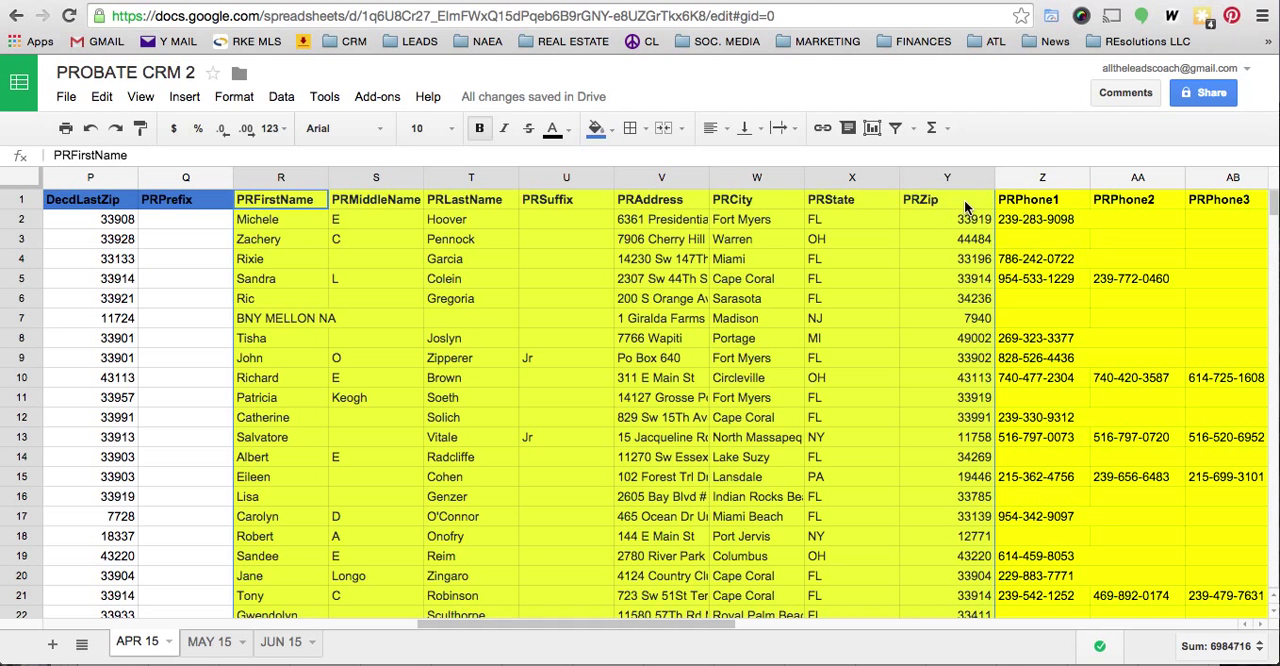
scroll(964, 204, right, 4)
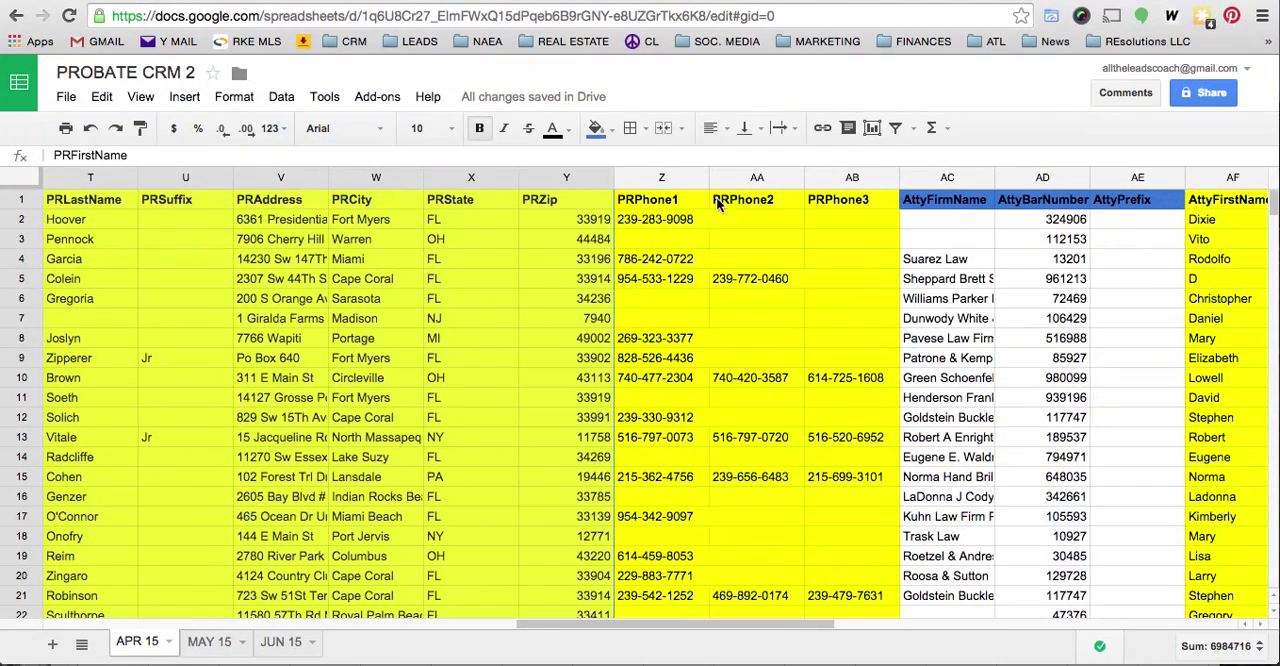
scroll(845, 205, right, 9)
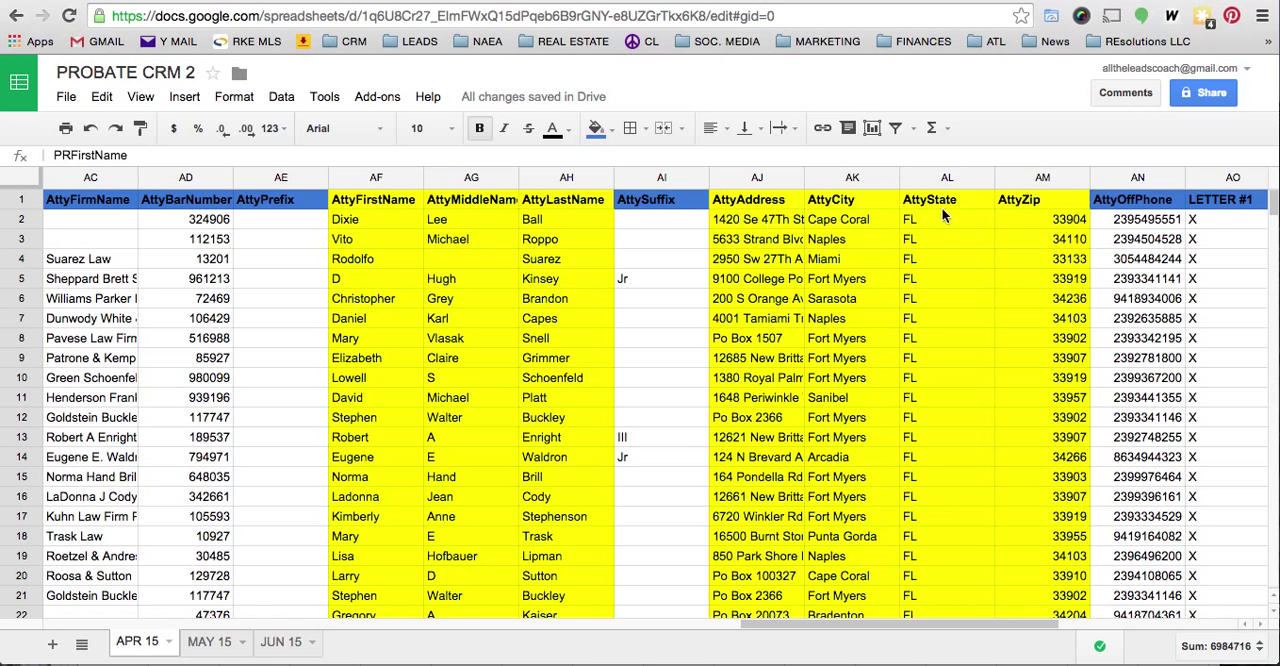
scroll(1052, 220, right, 3)
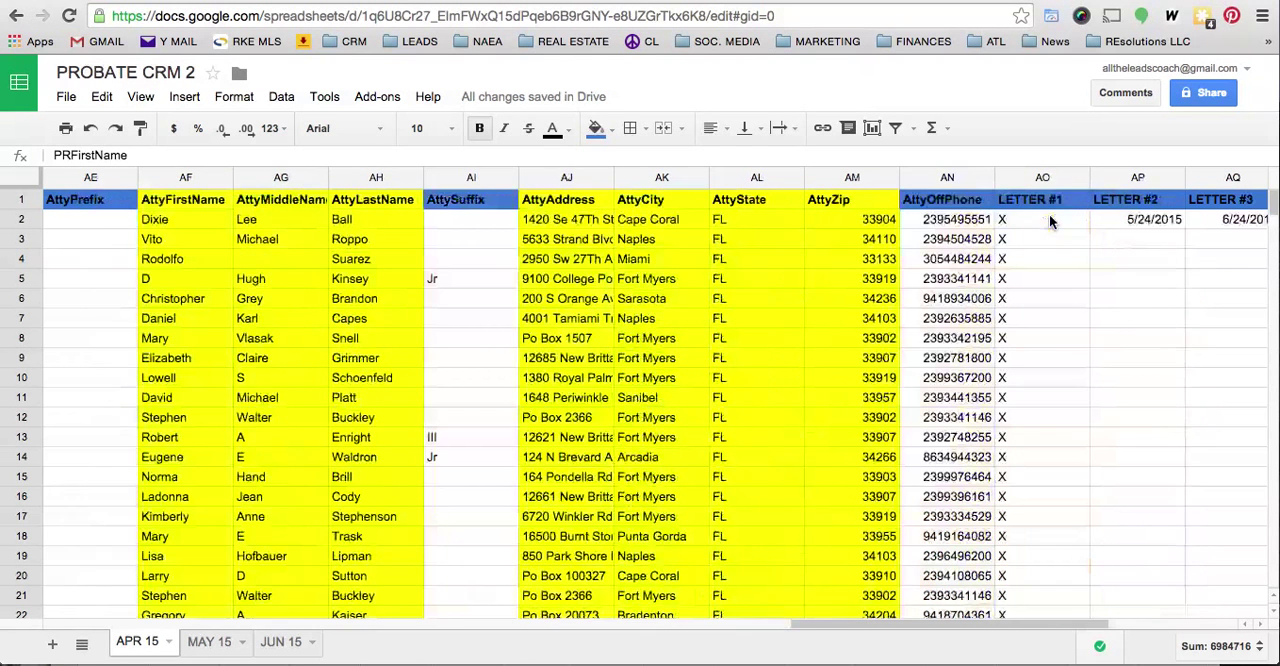
click(938, 180)
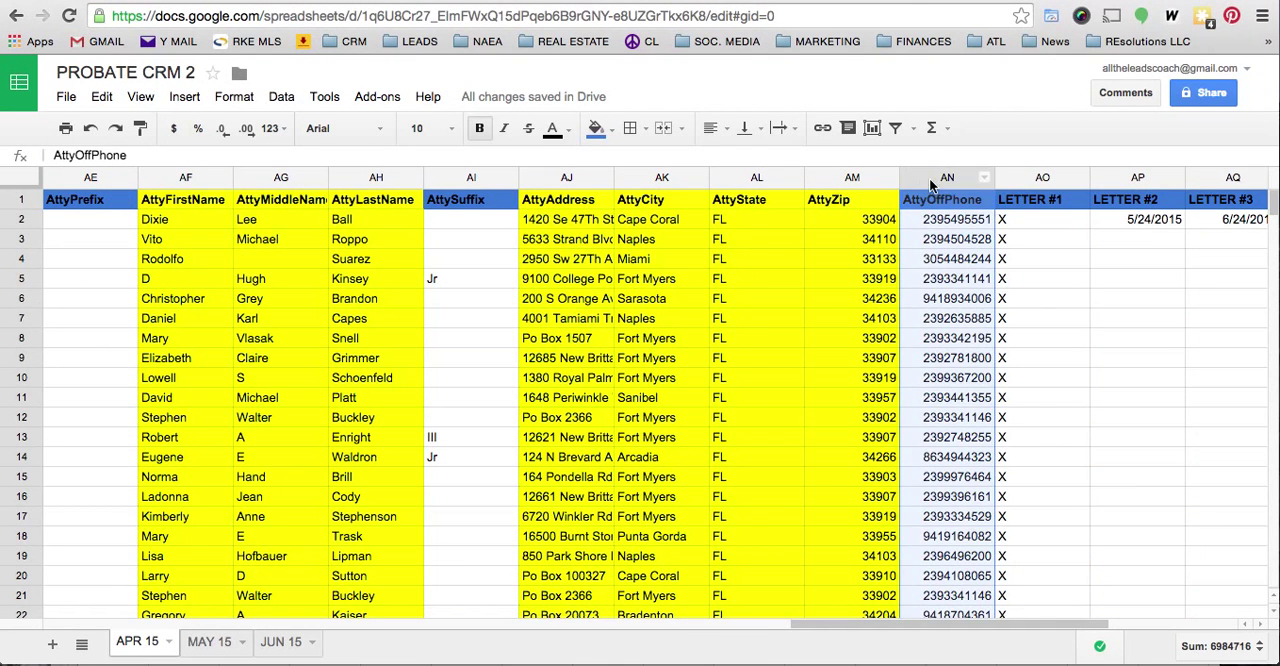
click(612, 129)
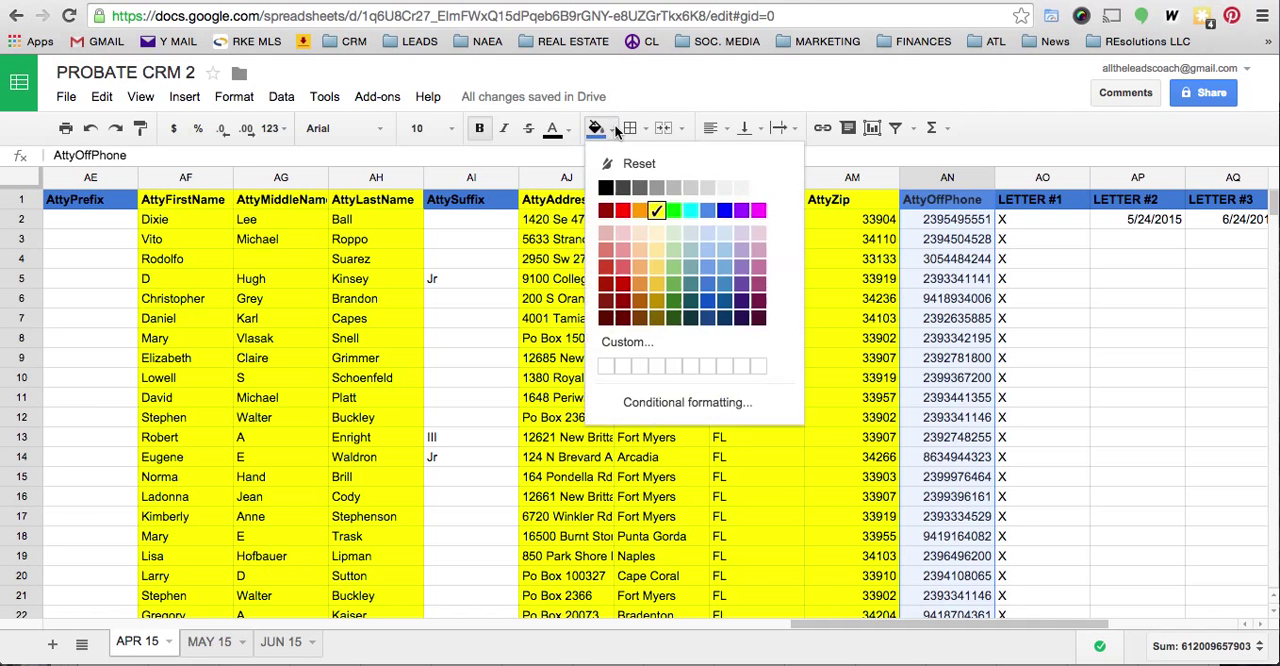
click(657, 211)
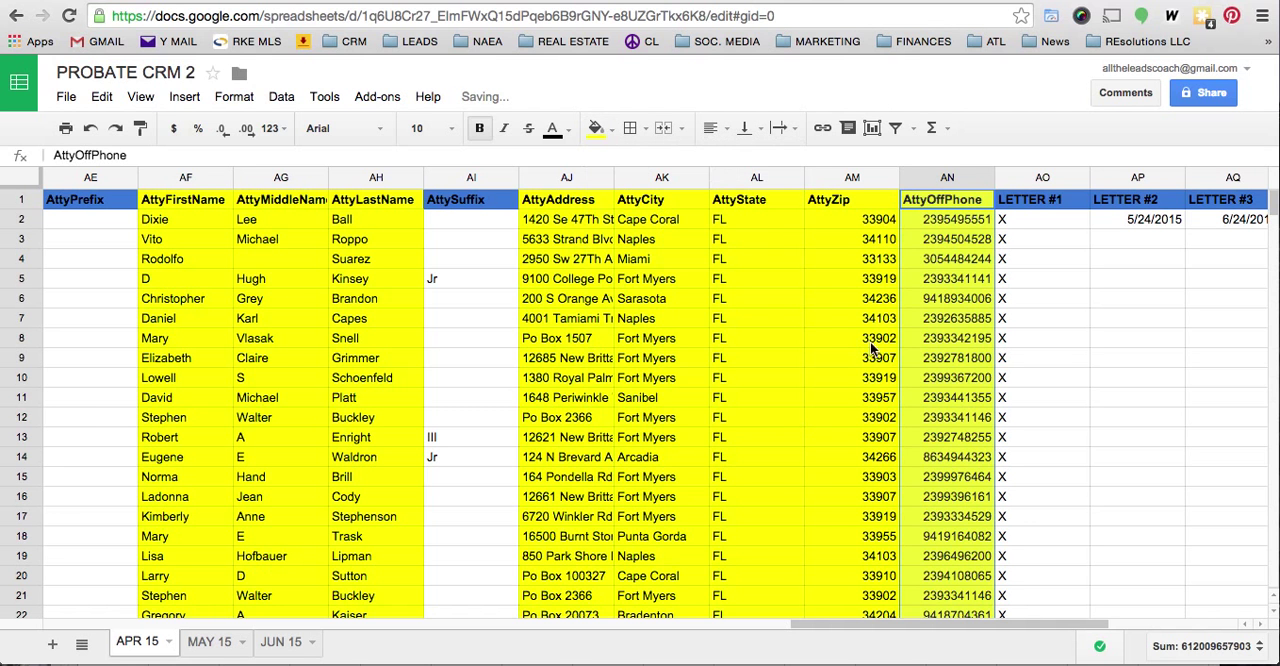
- Widen the DecdLastAddress column (M) enough to fit the full street addresses
scroll(872, 348, left, 10)
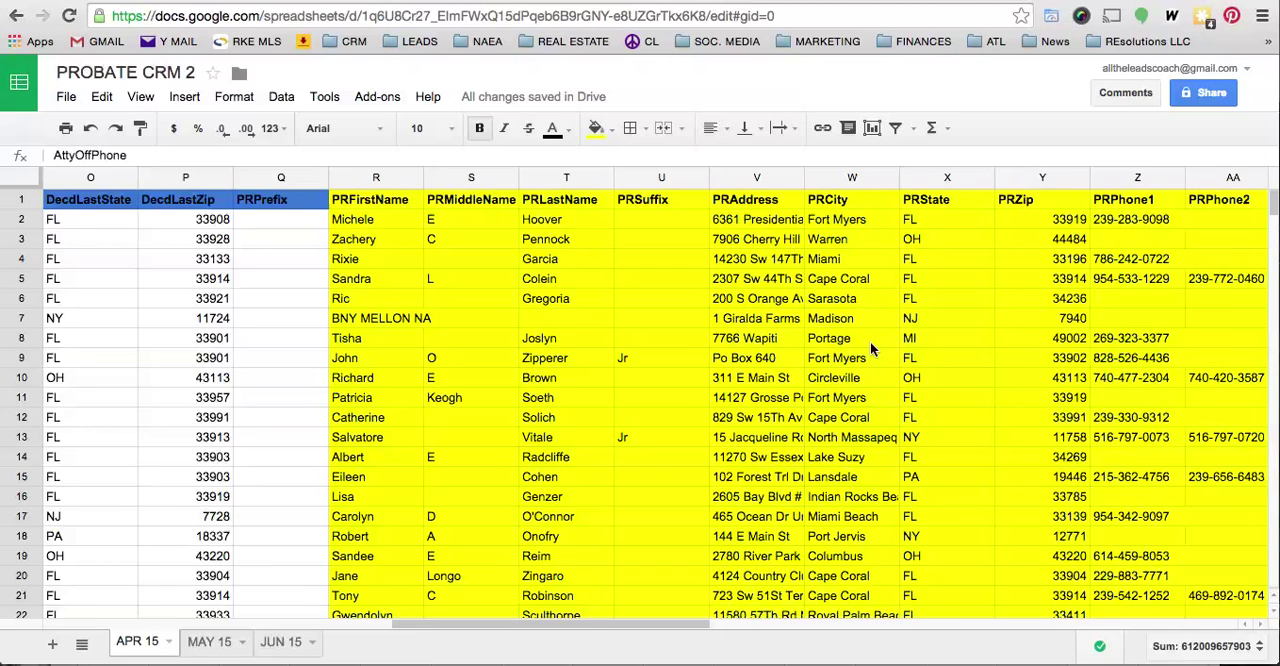
scroll(872, 348, left, 2)
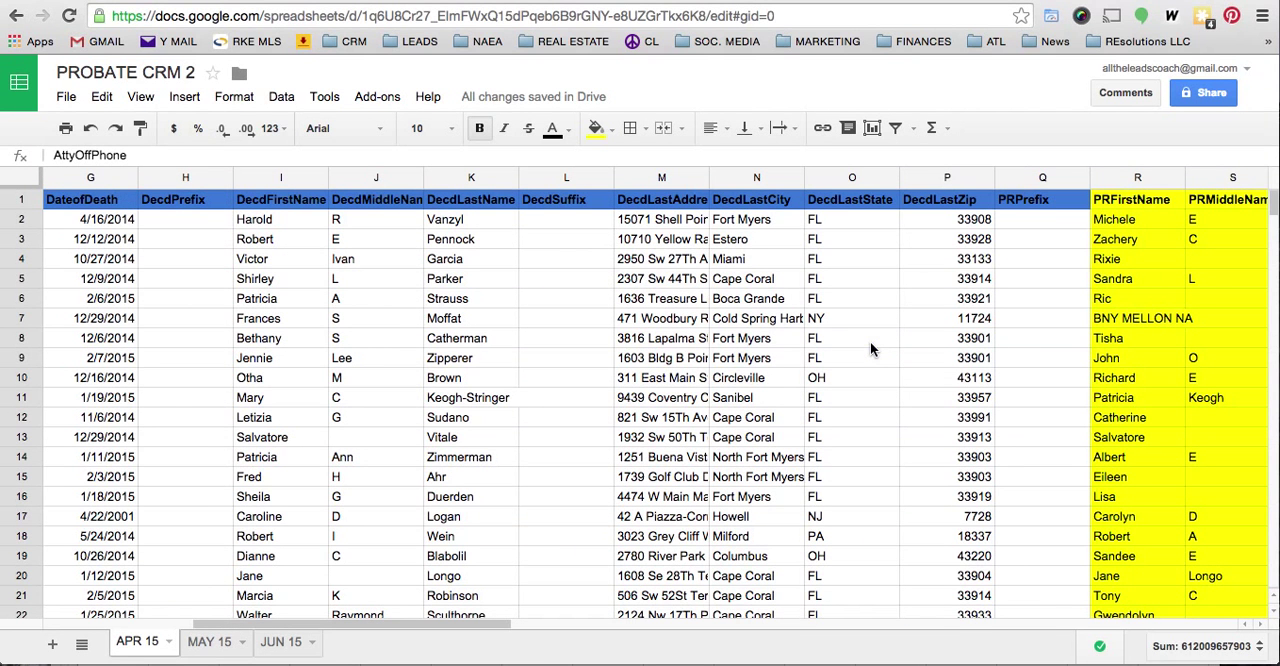
drag(708, 178, 820, 180)
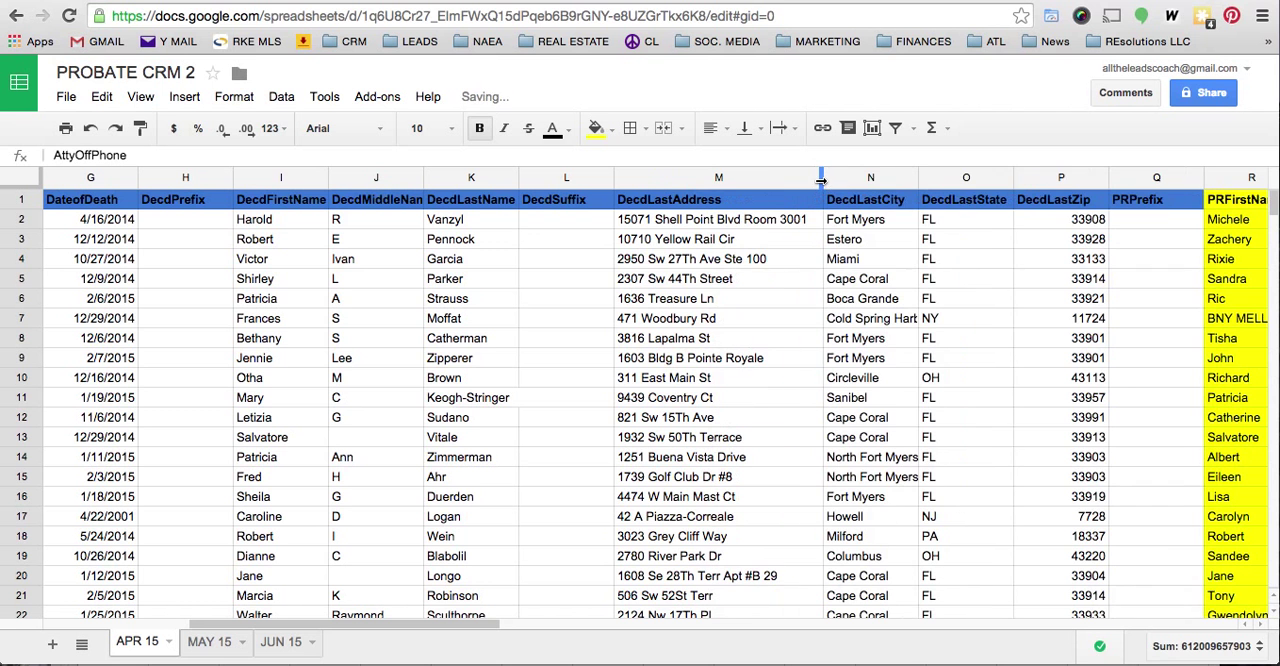
- Examine the DecdLastAddress and DecdLastState columns from the first record down to the last one for out-of-state properties
click(647, 178)
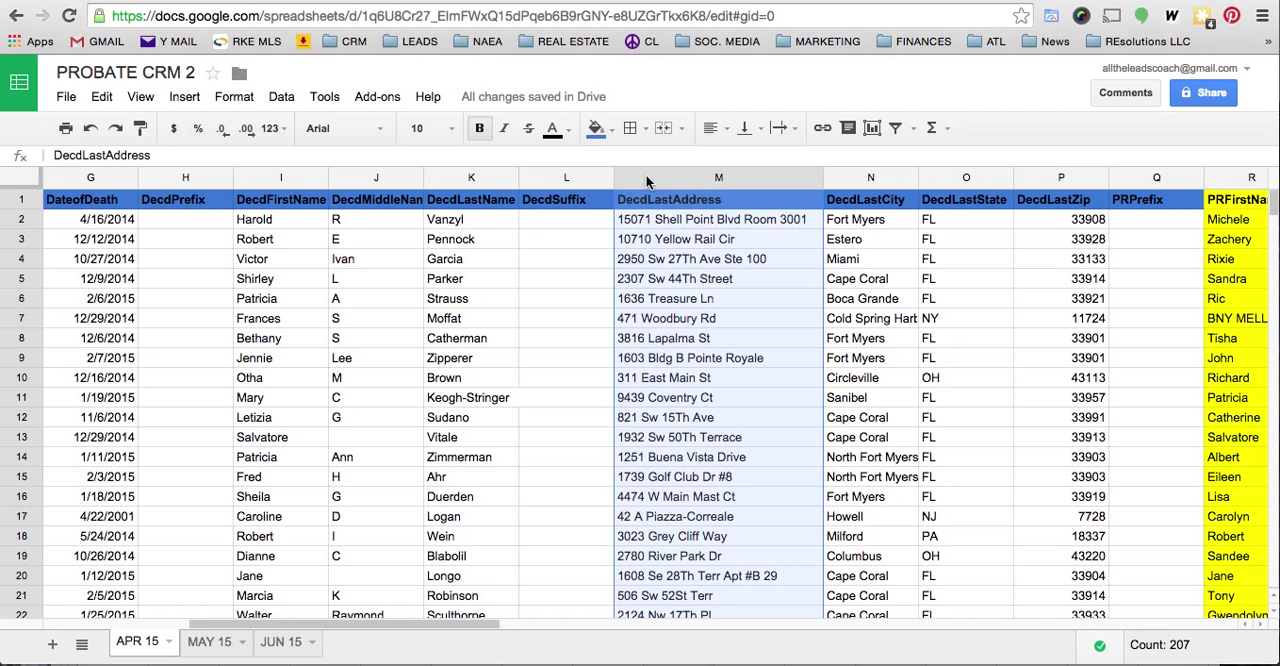
click(940, 178)
scroll(945, 335, down, 9)
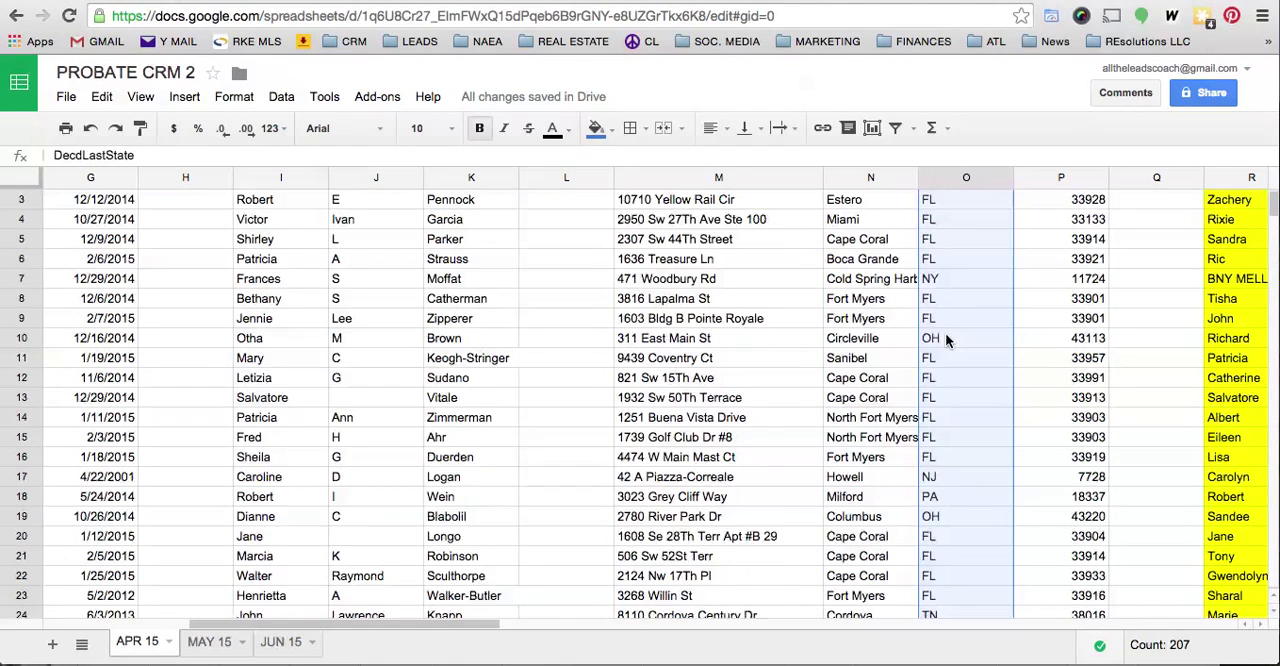
scroll(945, 340, down, 13)
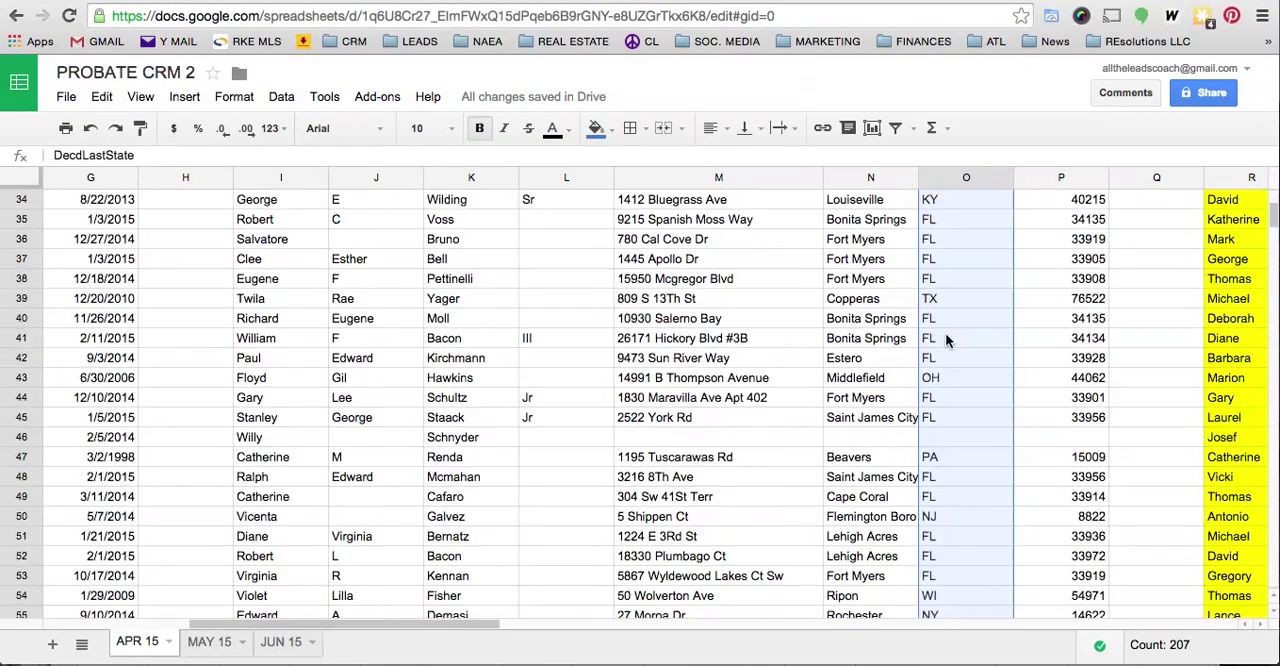
scroll(945, 338, down, 12)
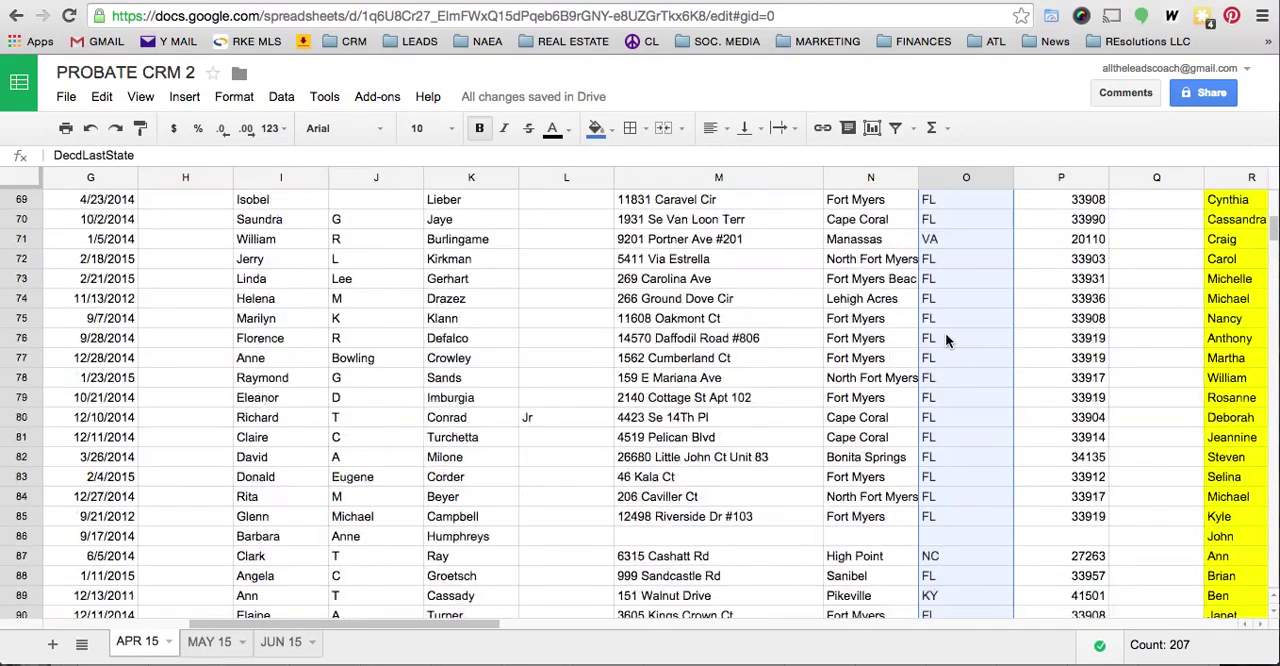
scroll(946, 340, down, 13)
scroll(946, 340, left, 1)
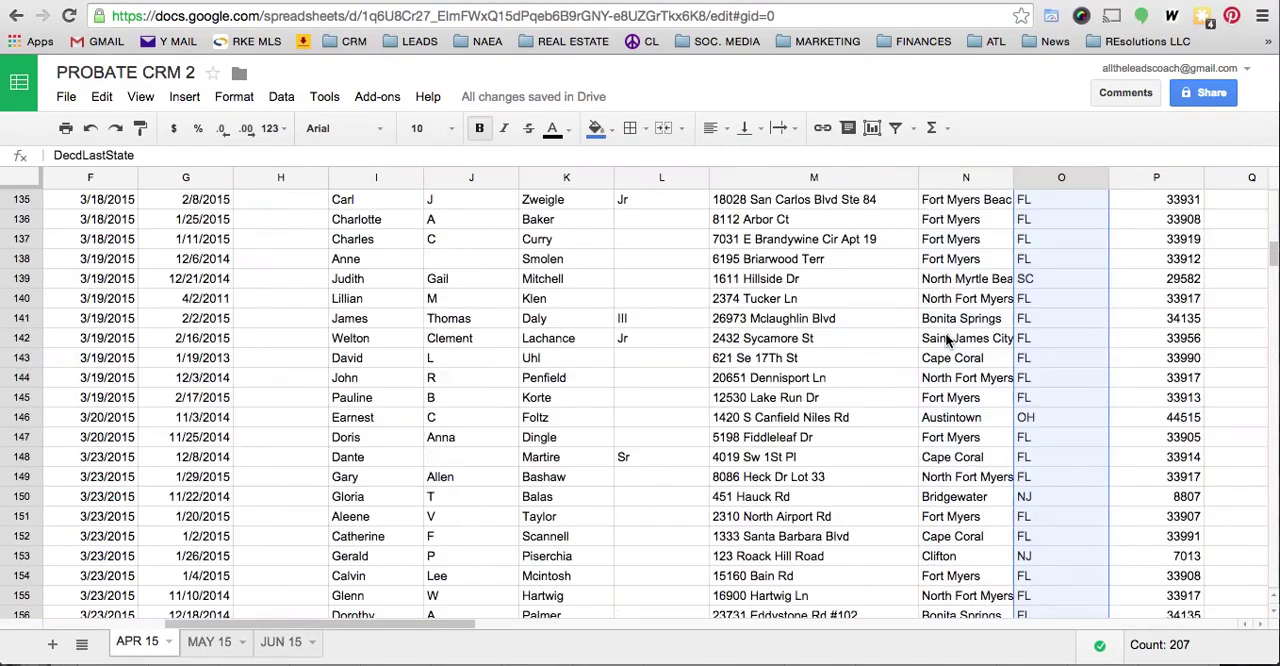
scroll(1033, 325, down, 11)
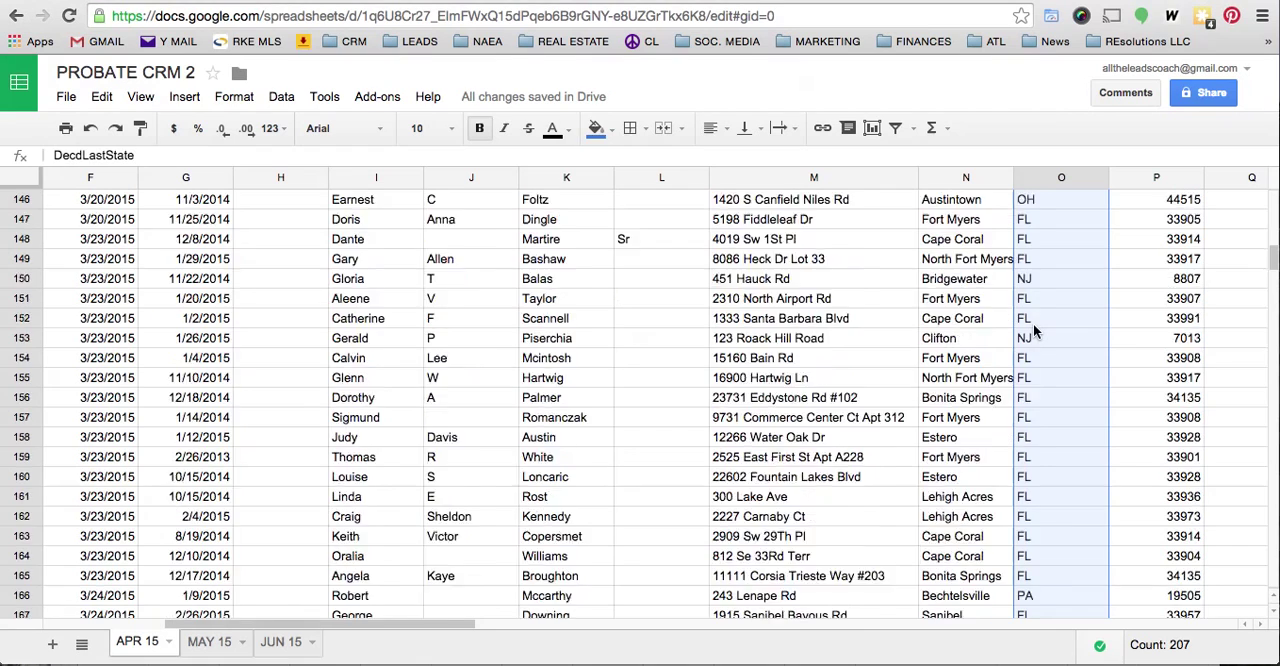
scroll(1033, 323, down, 6)
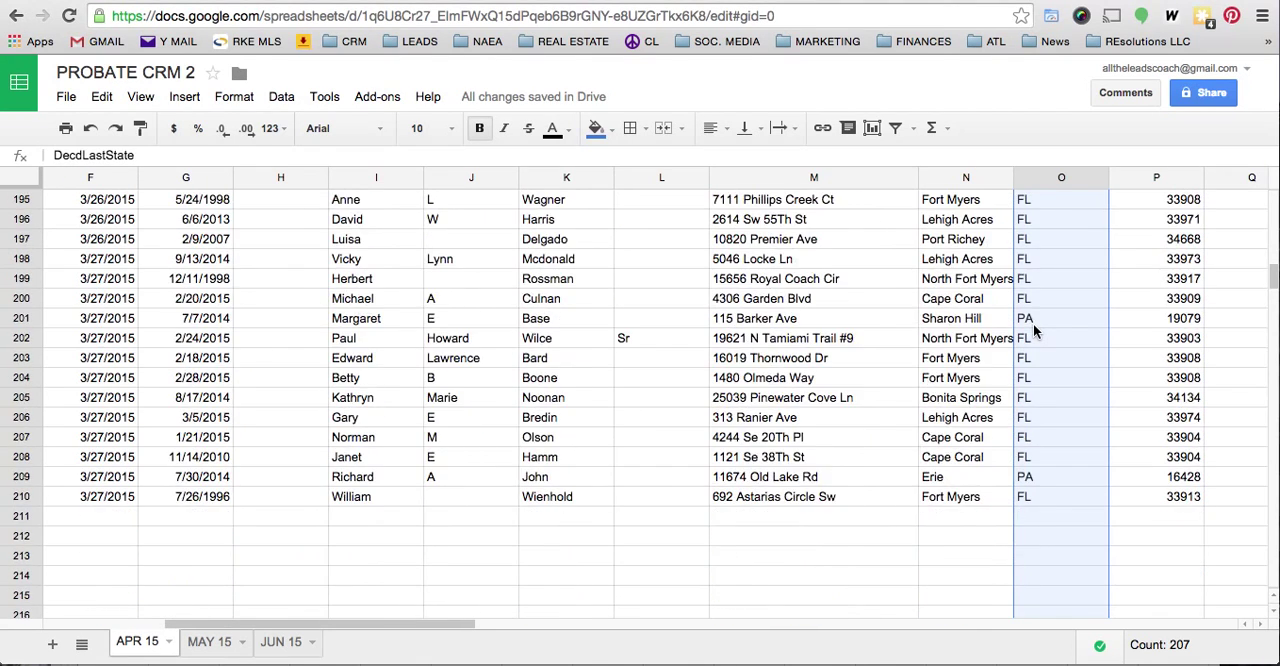
- Inspect individual entries in the DecdLastAddress column near the end of the list, including rows 190 and 192
scroll(1033, 323, up, 3)
click(790, 480)
scroll(790, 480, up, 2)
click(792, 362)
scroll(793, 365, up, 1)
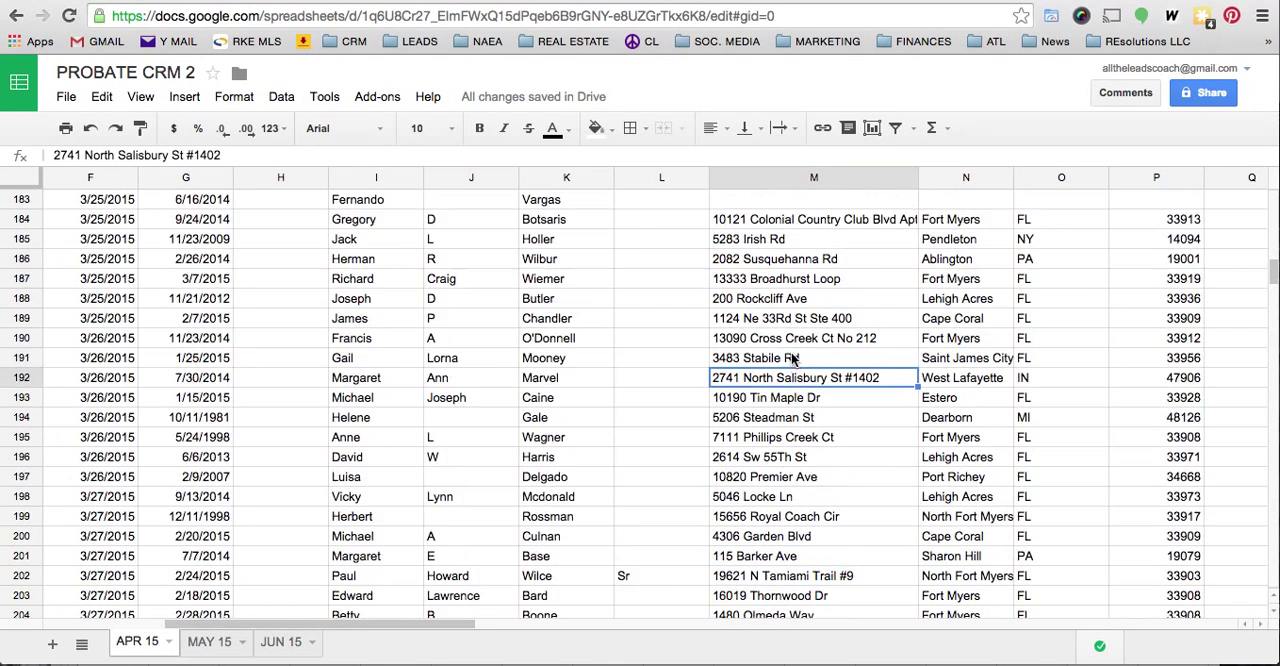
click(797, 352)
scroll(797, 343, up, 4)
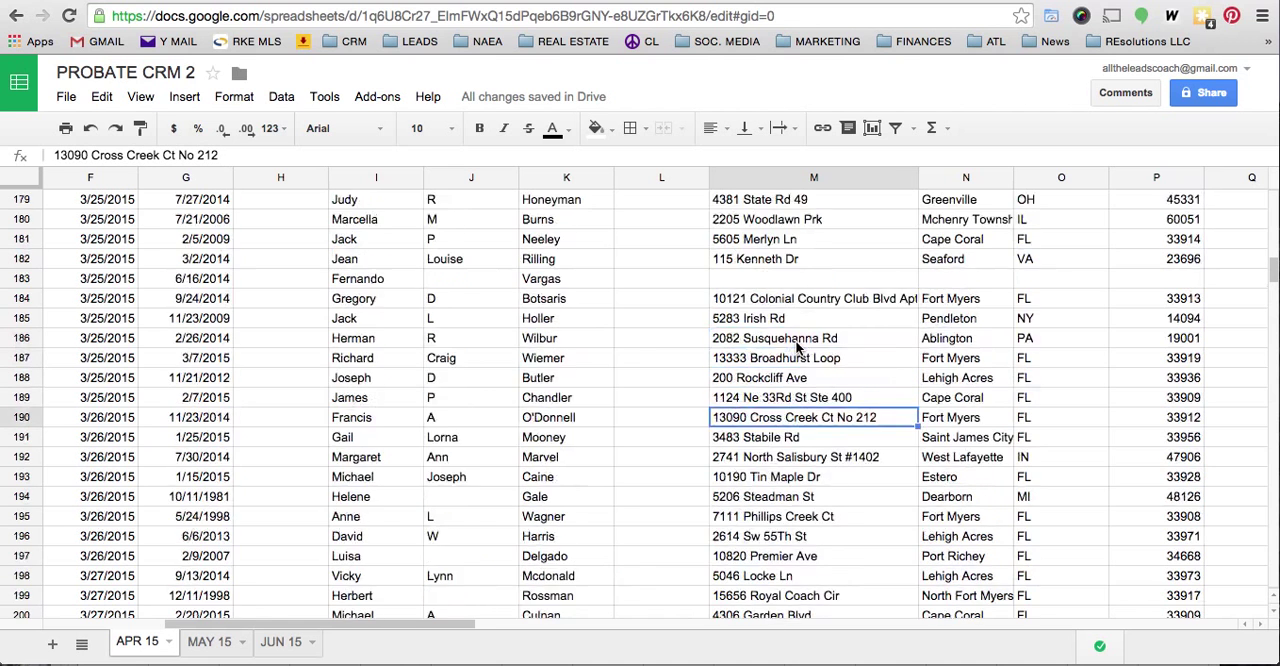
scroll(793, 530, down, 4)
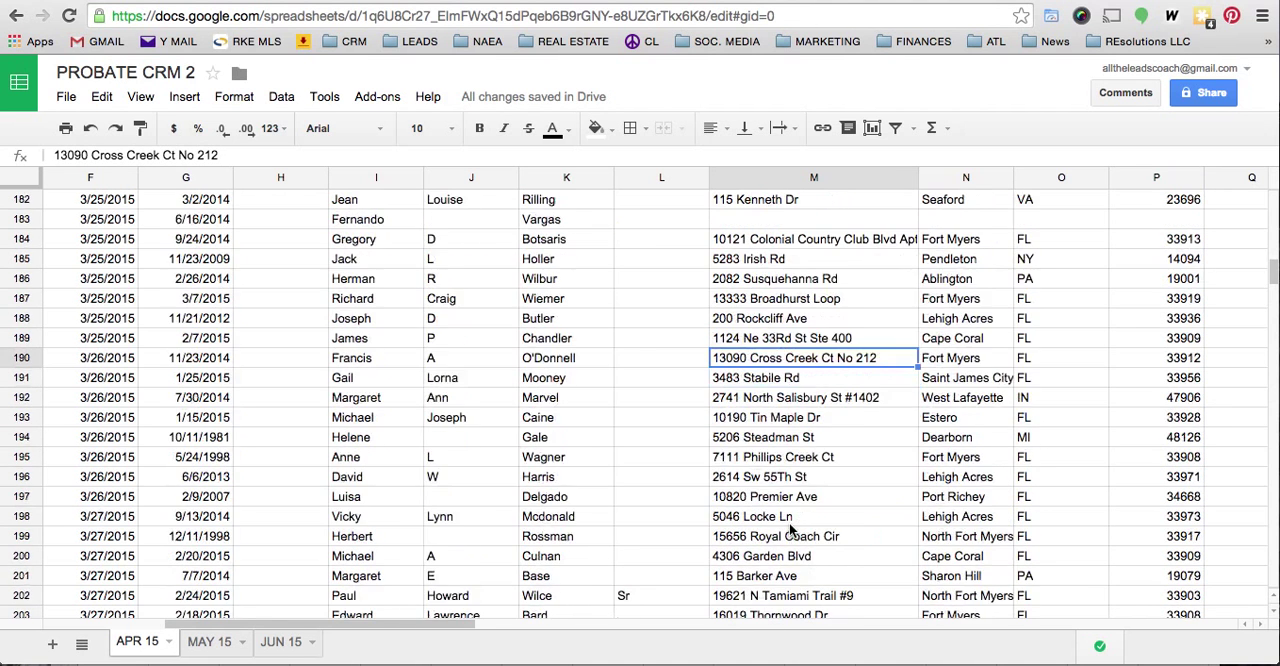
click(796, 400)
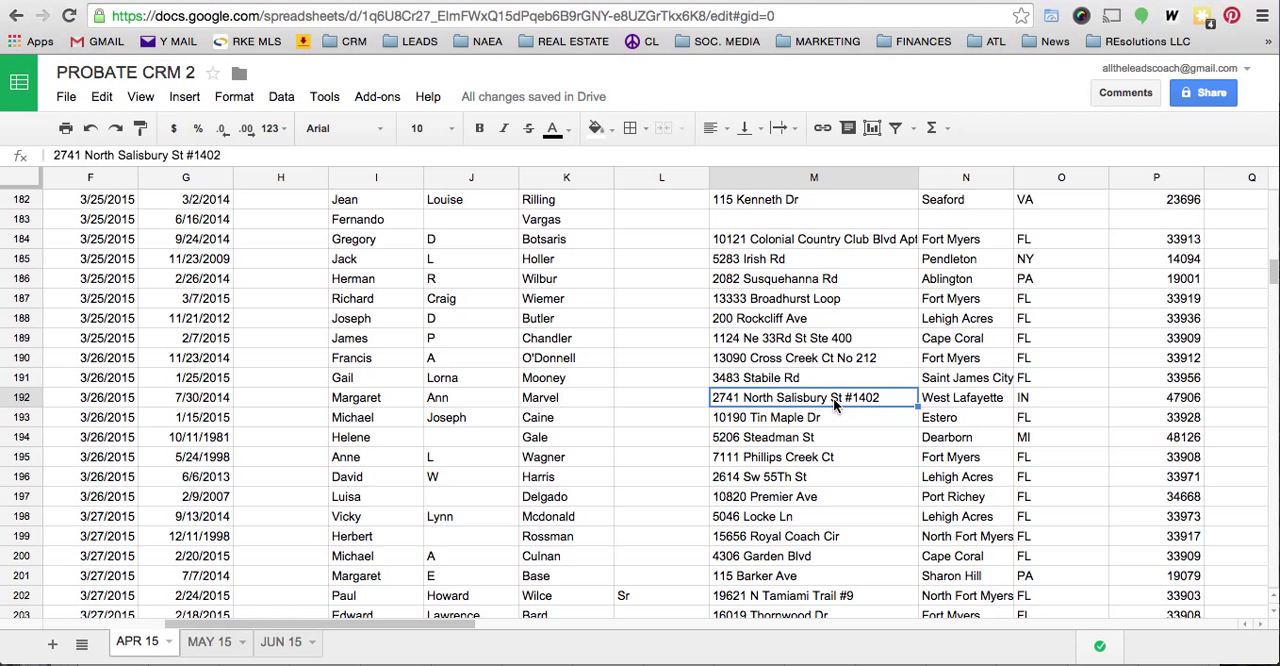
- Return to the header row and review the tracking columns from LETTER #1 through ATTY CALL
scroll(835, 404, up, 20)
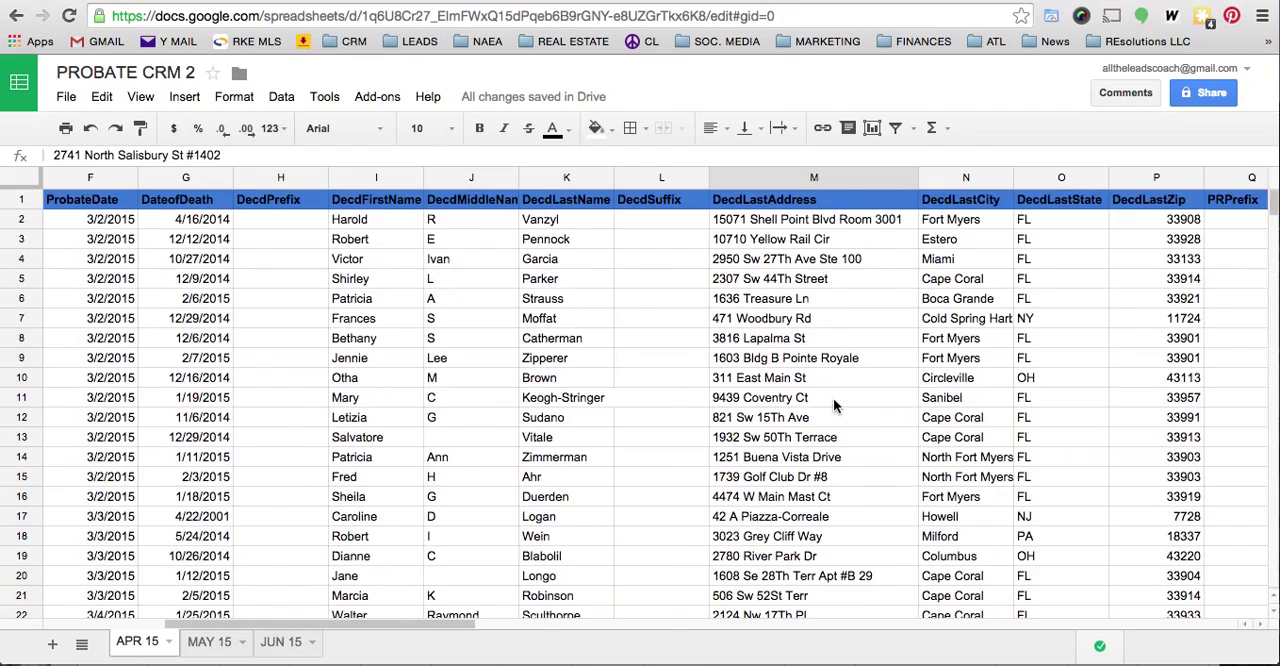
scroll(835, 404, right, 15)
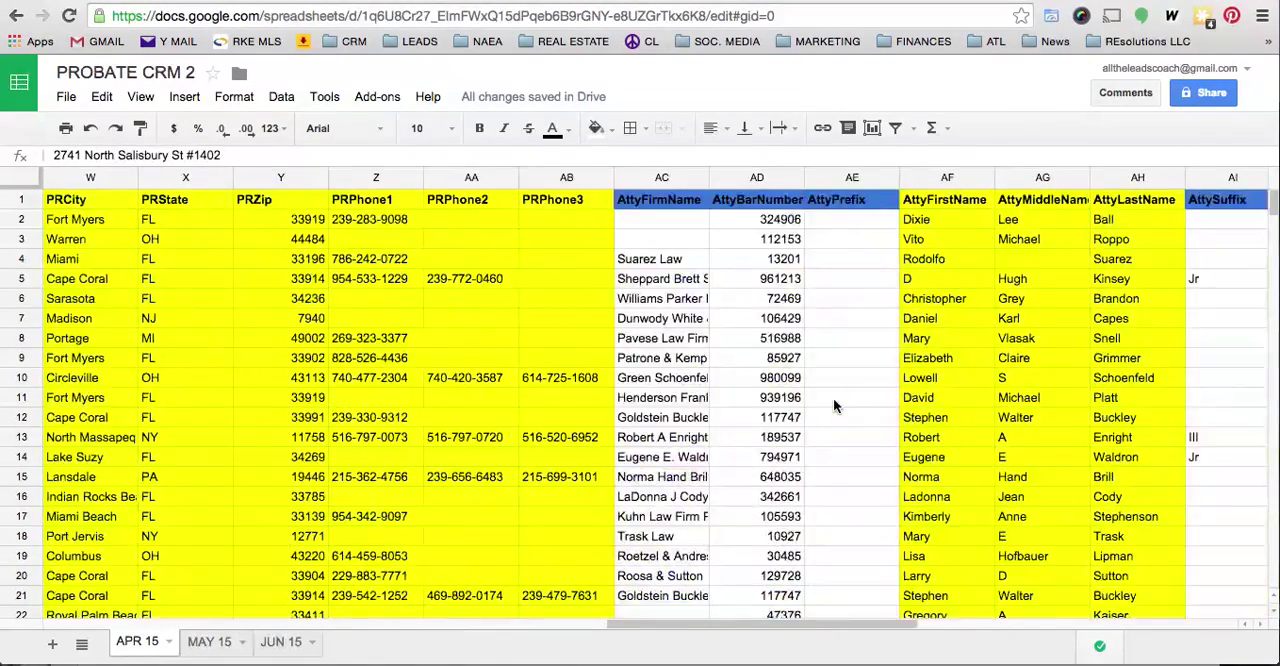
scroll(835, 404, right, 10)
scroll(835, 404, right, 6)
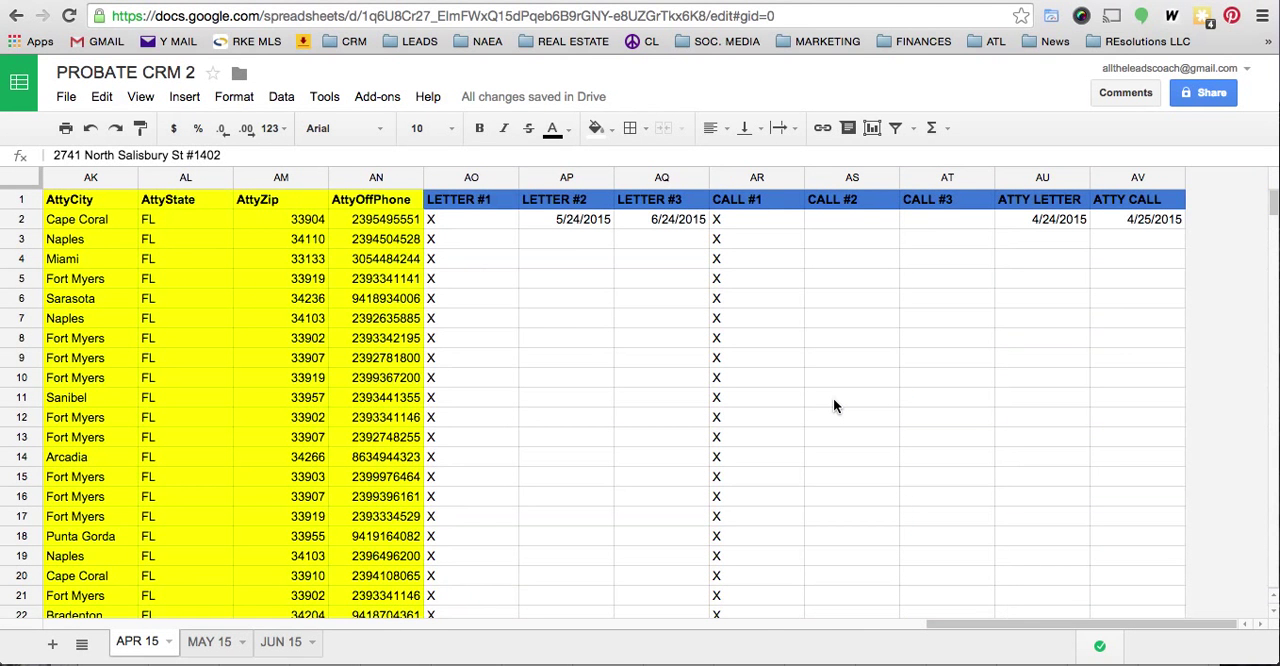